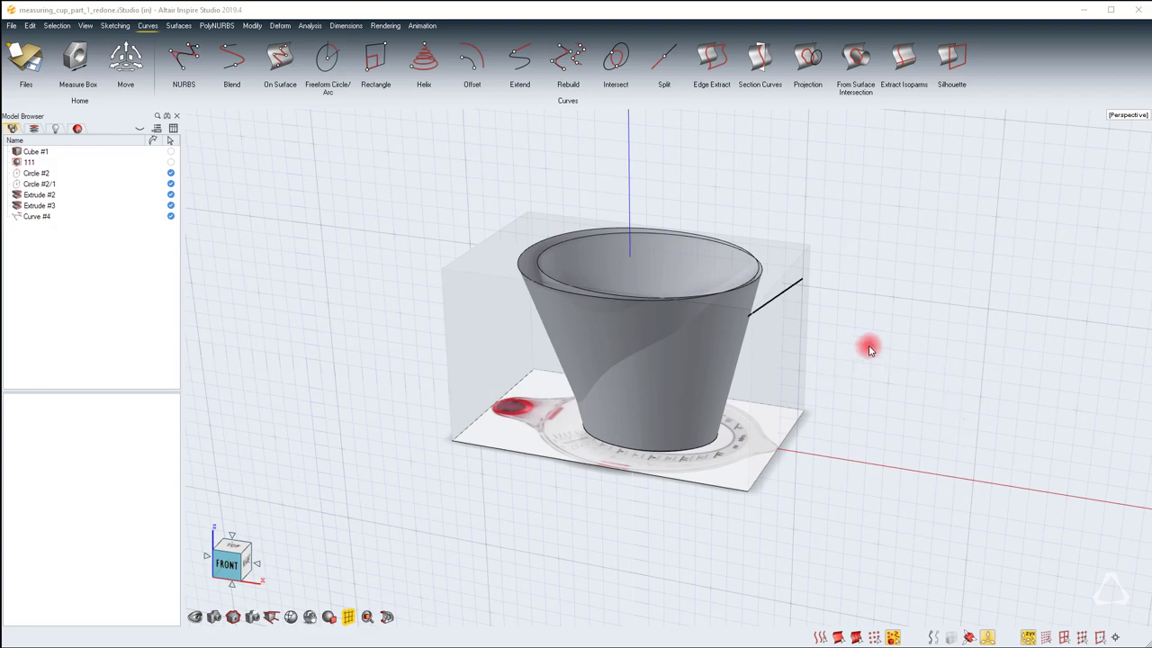
Review the height and draft angle settings of the outer cone, Extrude #3
scroll(587, 330, up, 3)
click(586, 329)
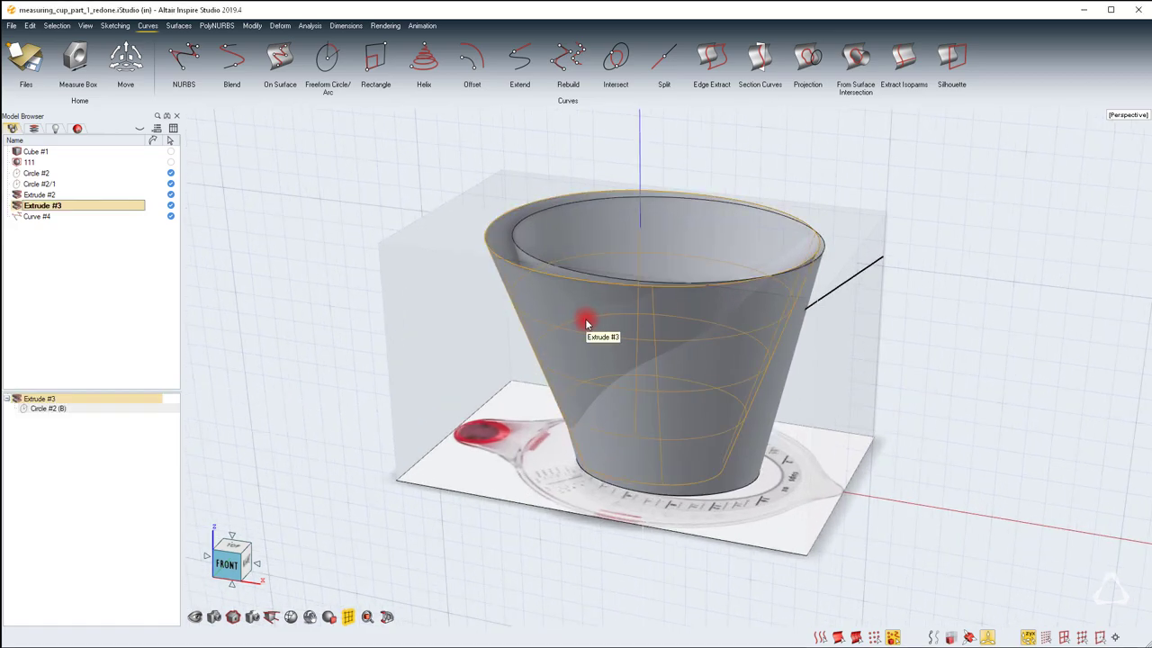
double_click(585, 324)
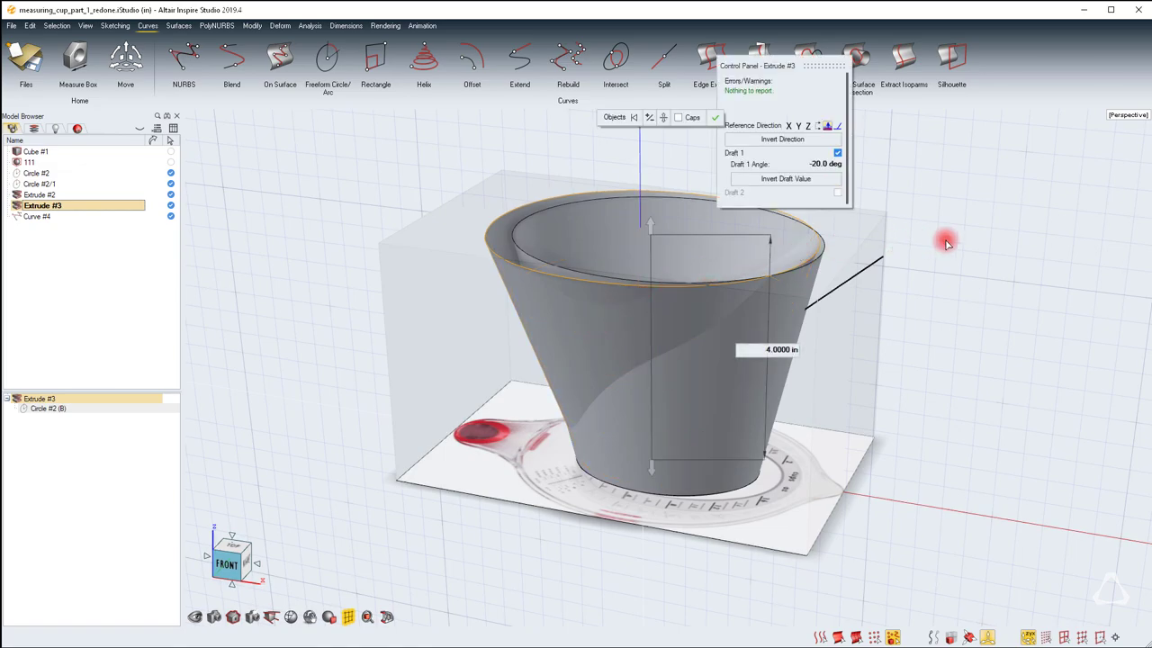
right_drag(683, 351, 665, 368)
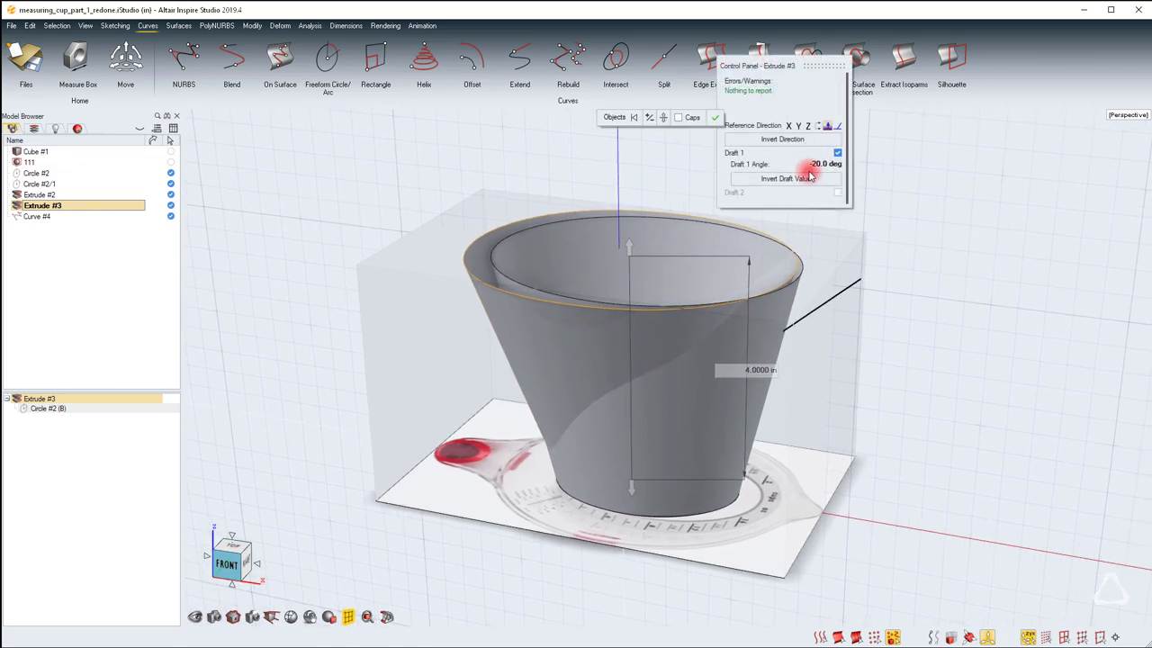
drag(814, 69, 897, 181)
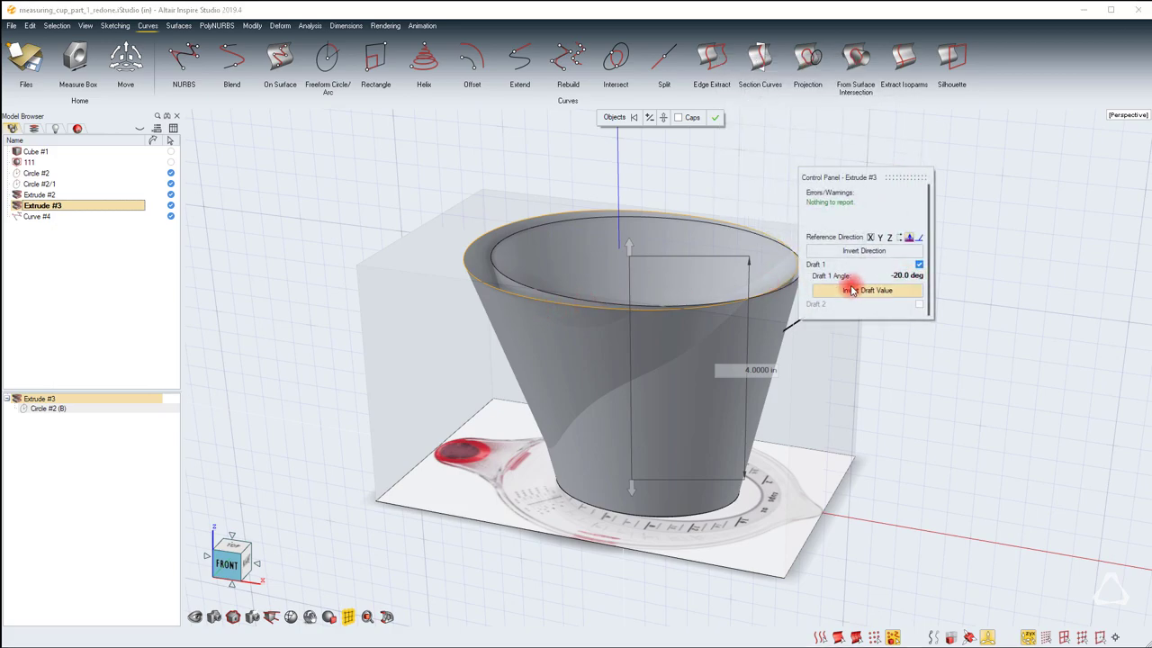
click(972, 397)
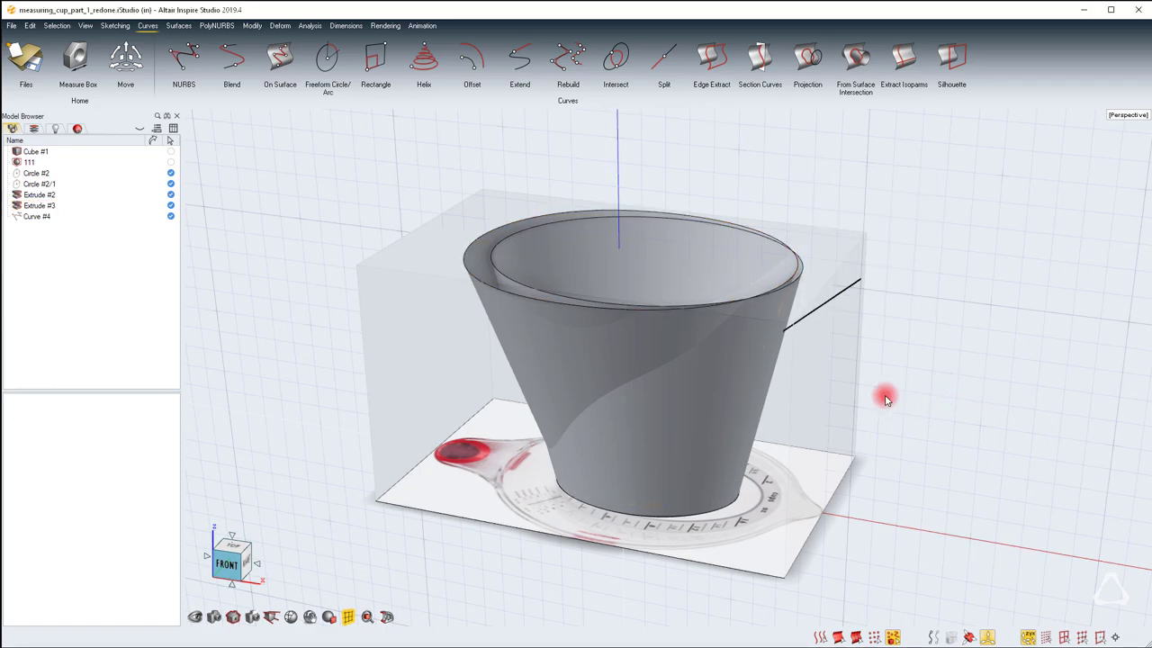
Trim the outer cone, Extrude #3, with the diagonal curve and remove the part above the curve
right_drag(666, 368, 718, 227)
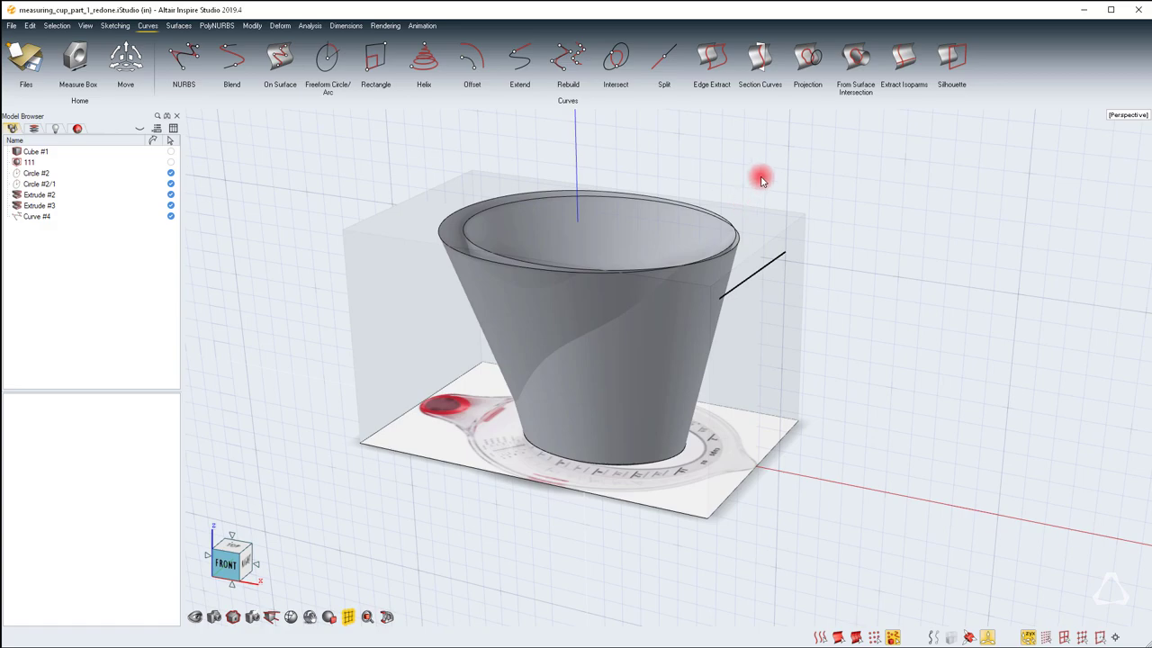
key(space)
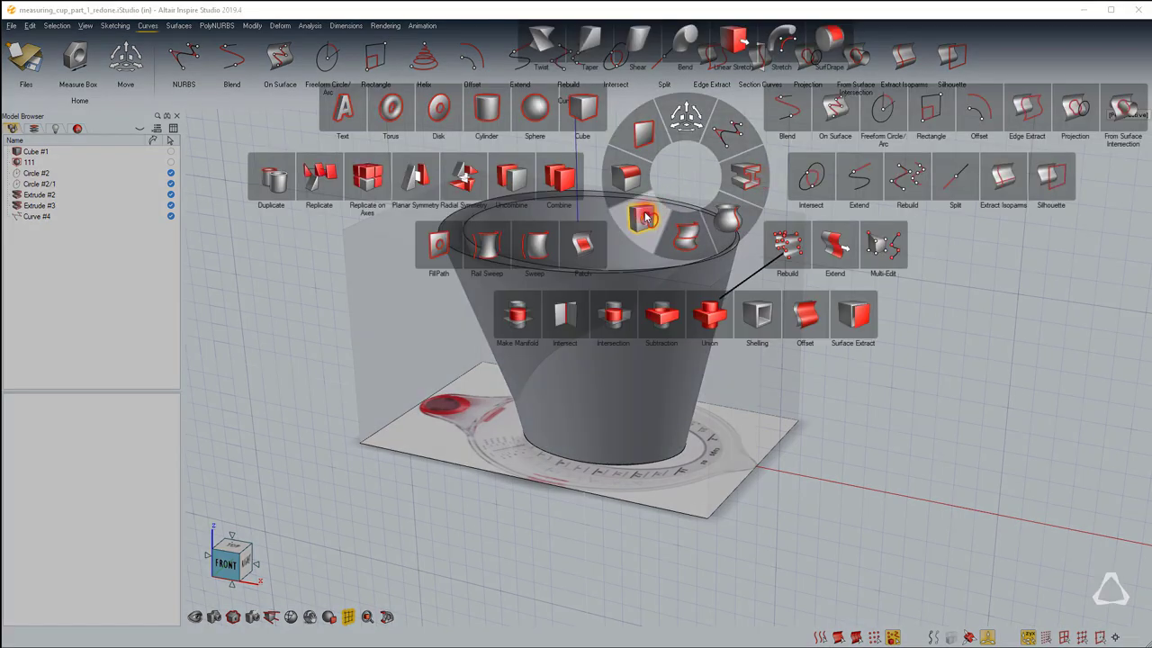
click(643, 222)
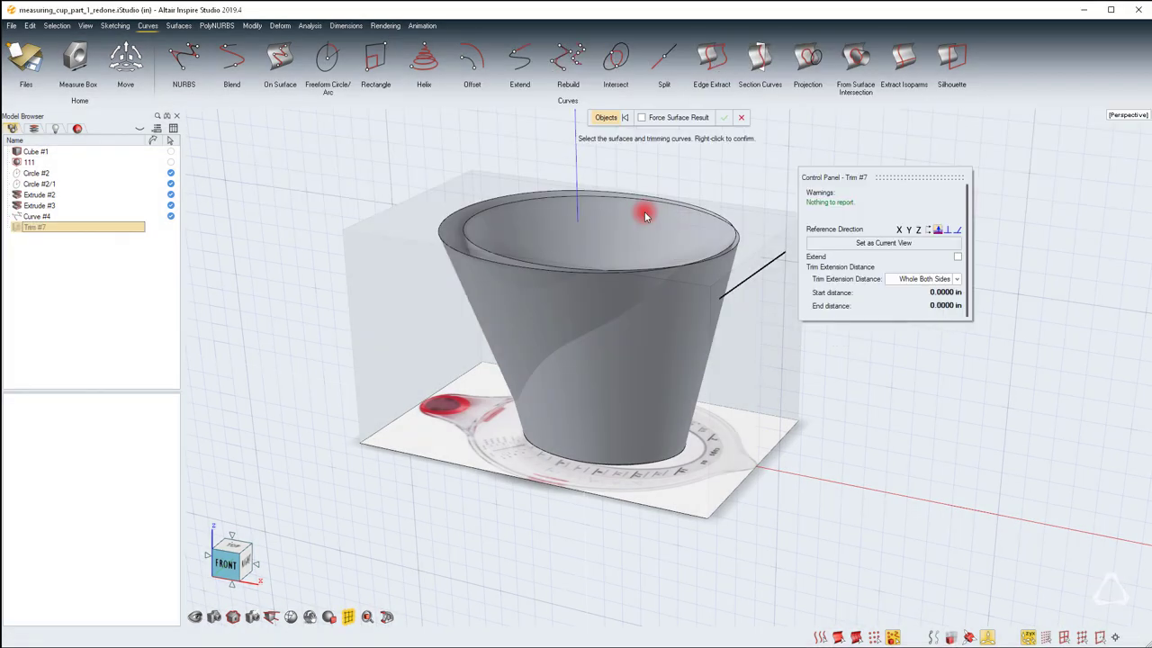
click(769, 268)
click(454, 251)
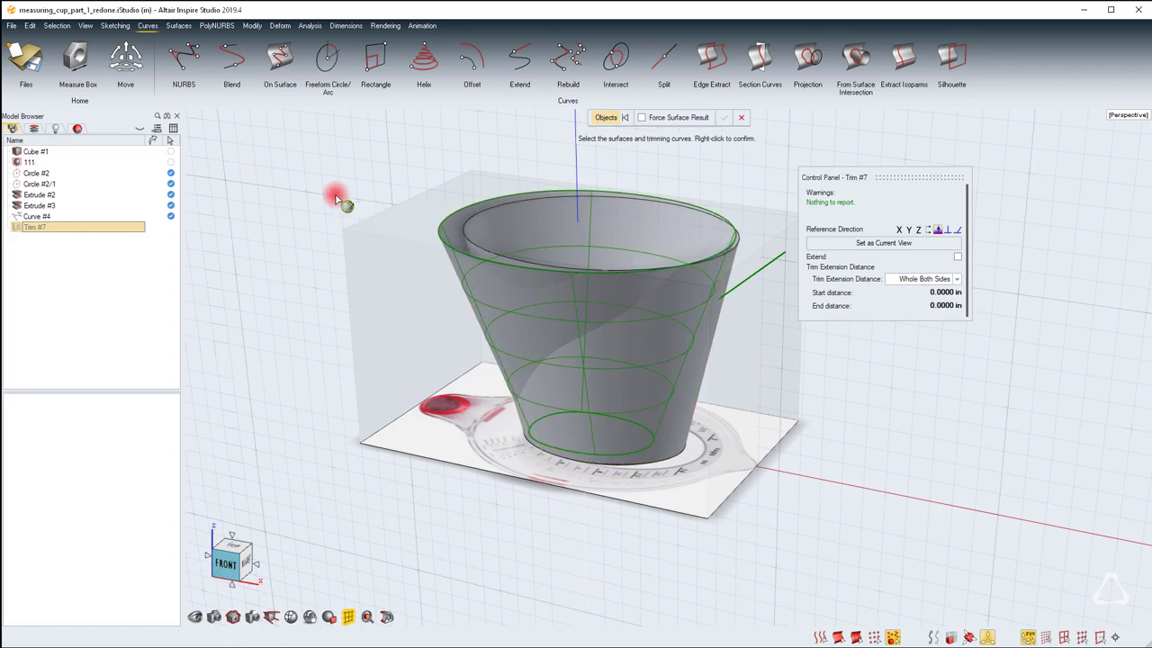
right_click(322, 189)
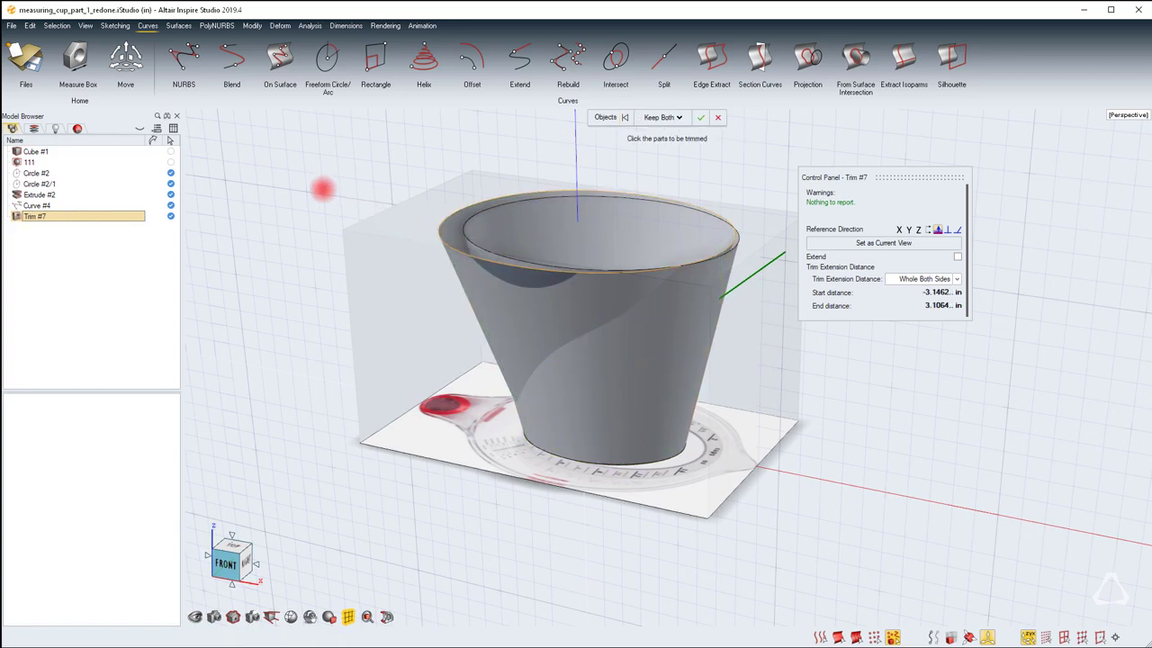
click(466, 276)
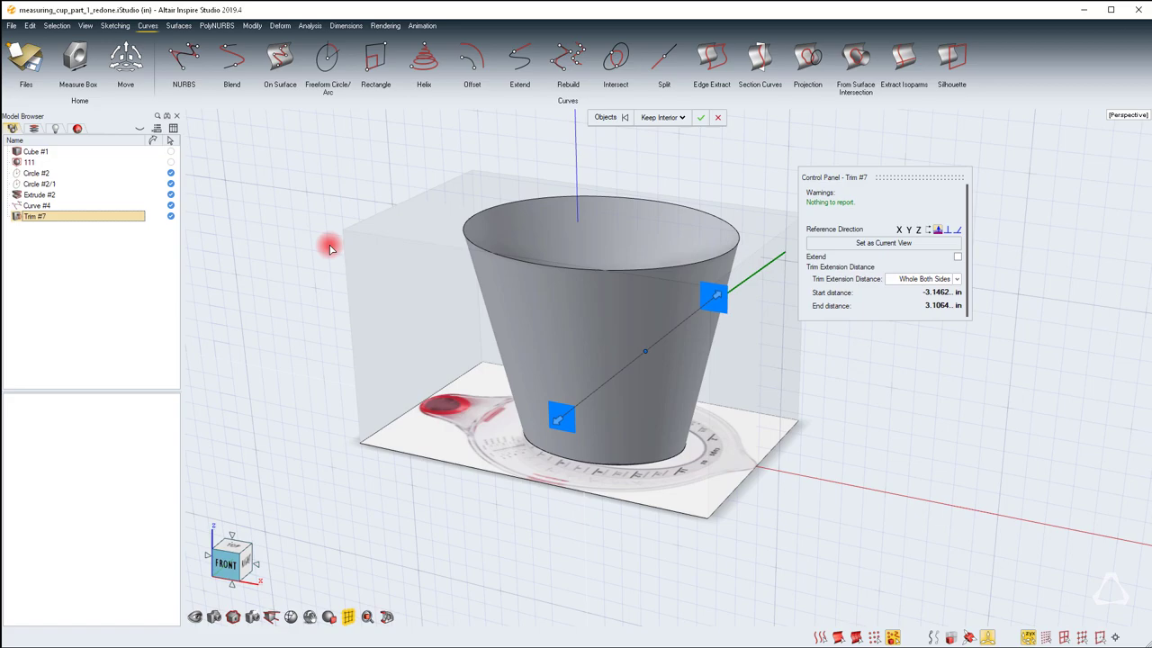
right_drag(328, 244, 259, 251)
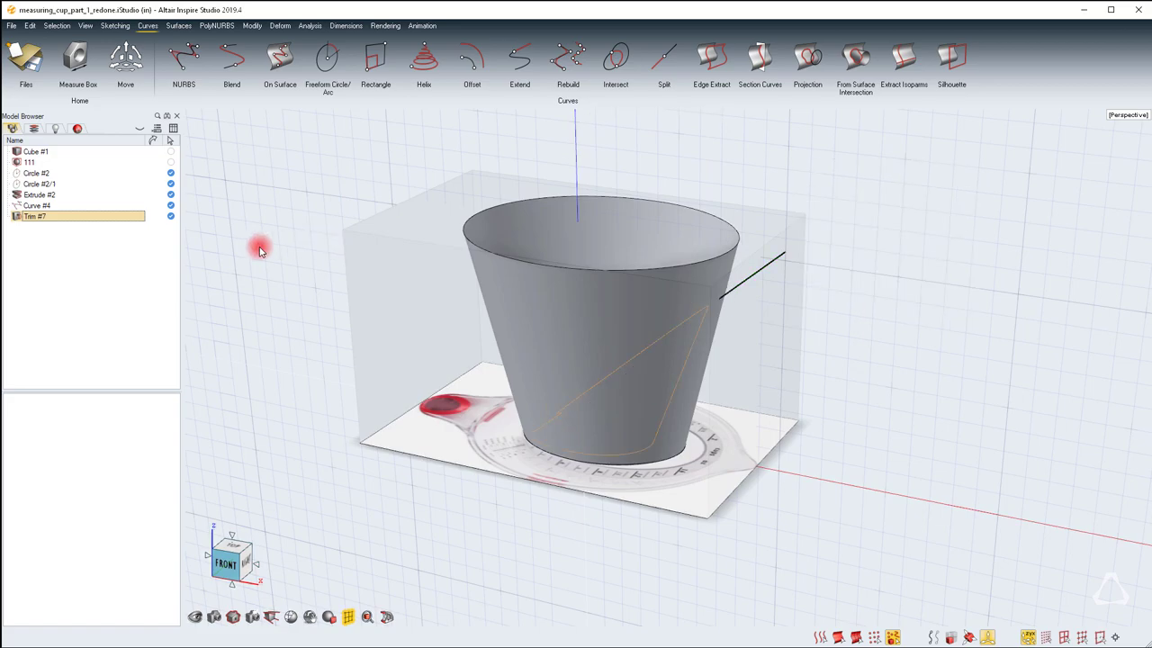
Repeat the Trim on the inner cone with the same diagonal curve, removing the part below the curve
right_click(414, 191)
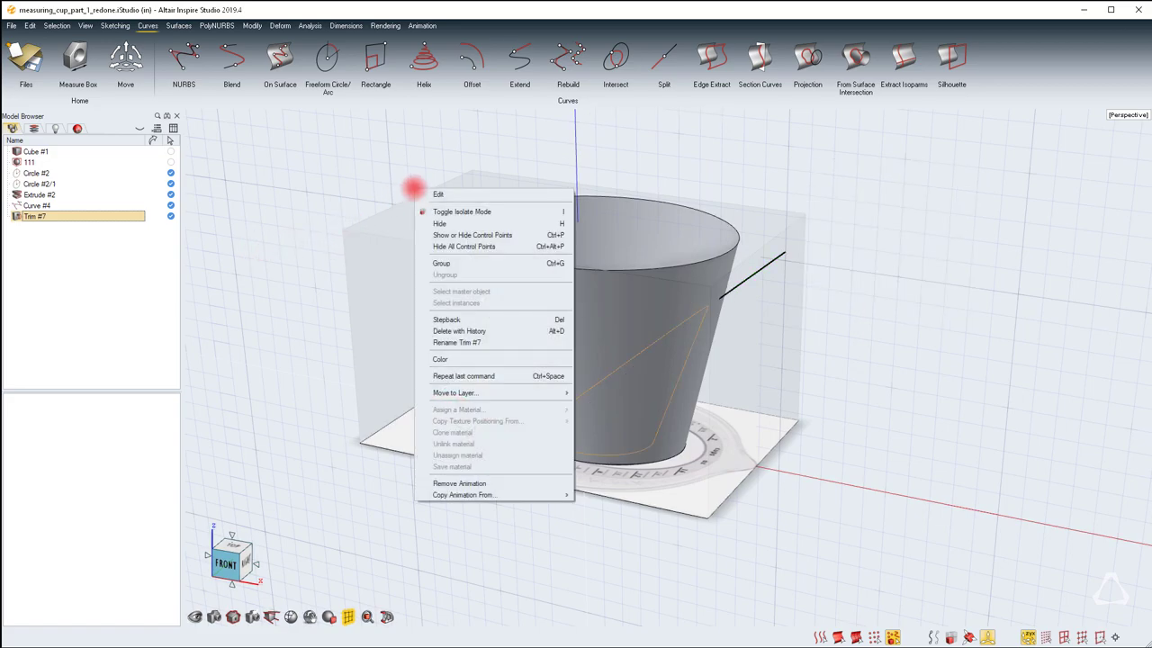
click(502, 377)
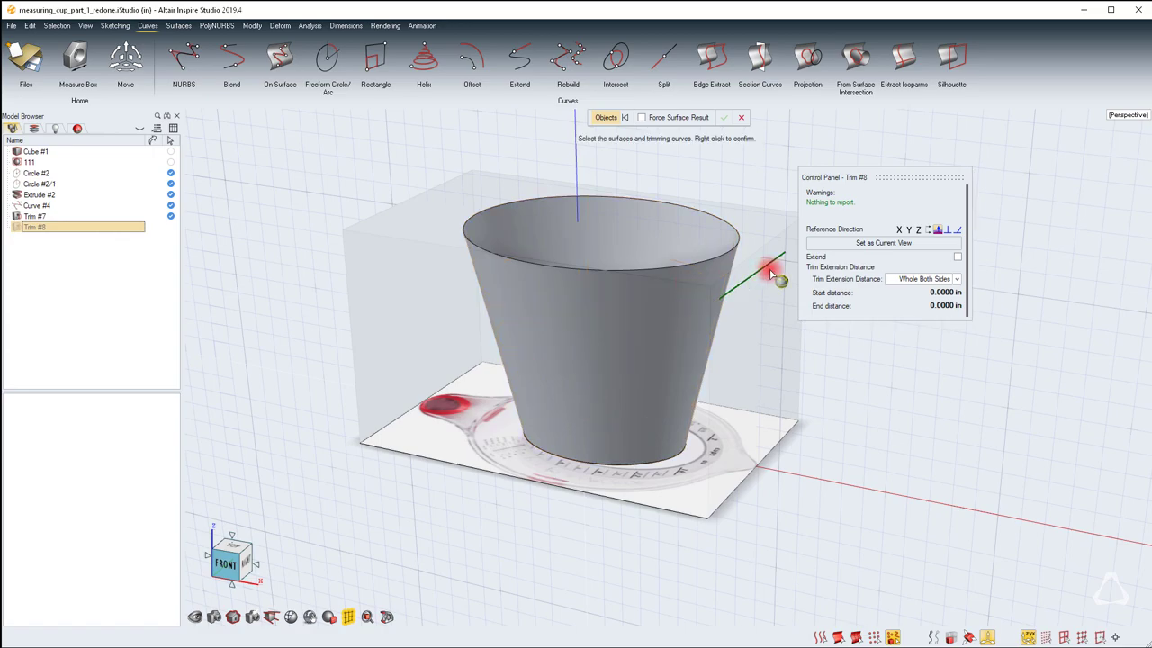
right_click(473, 165)
click(629, 411)
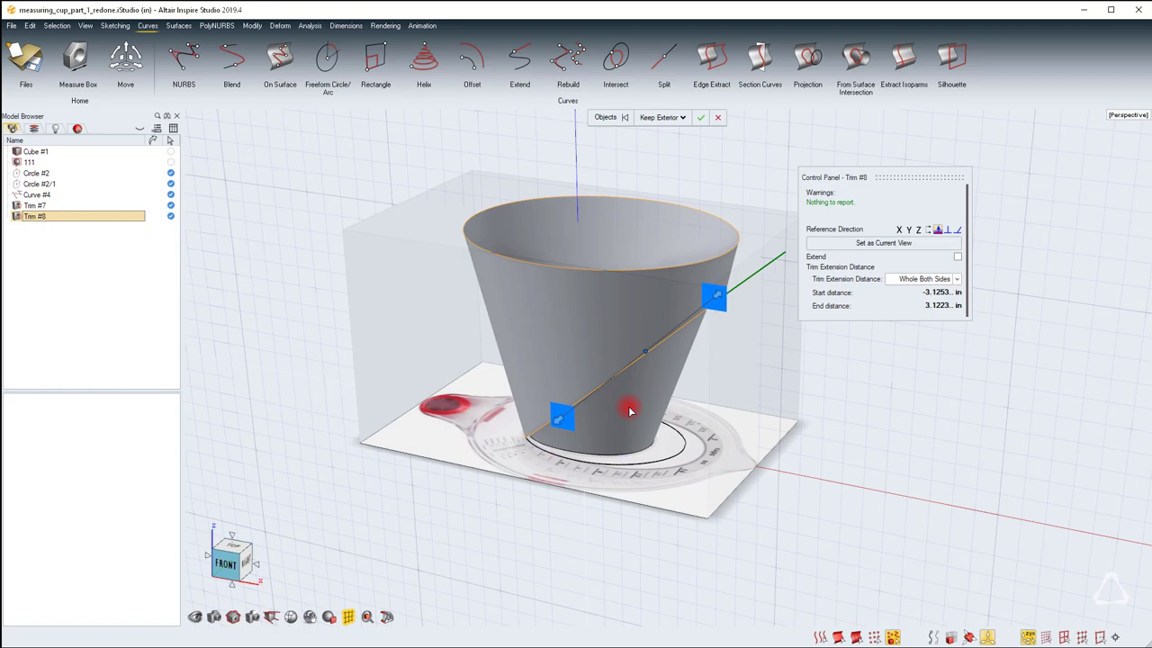
click(702, 123)
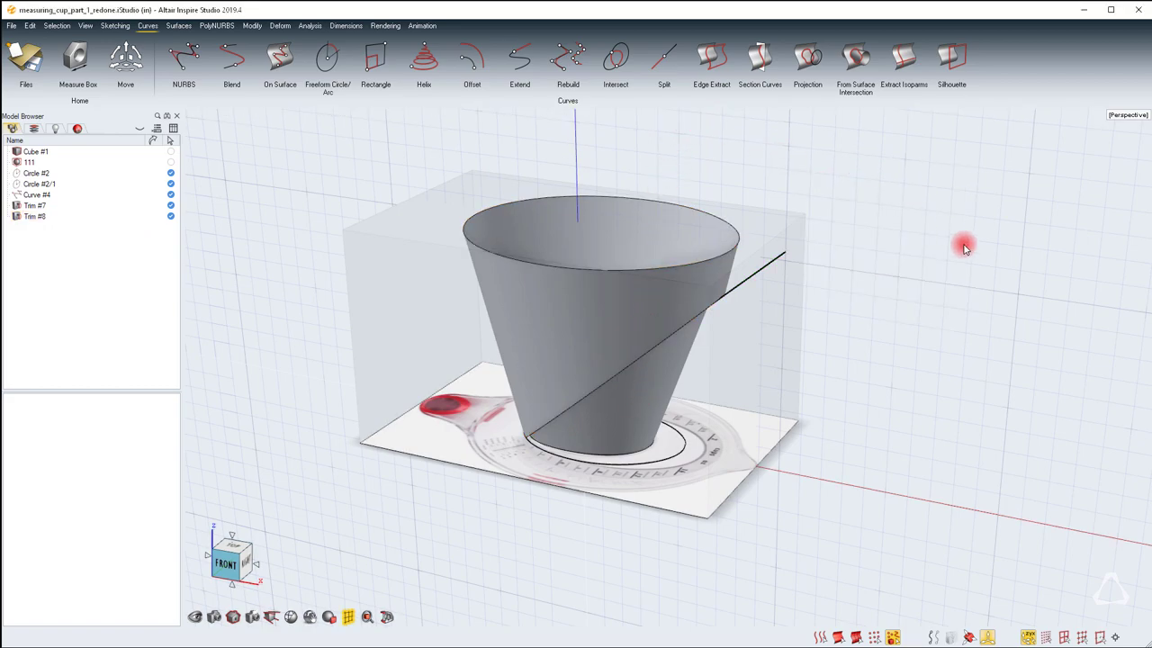
Loft a surface between the diagonal trimmed edges of the inner and outer cones
right_drag(959, 244, 891, 361)
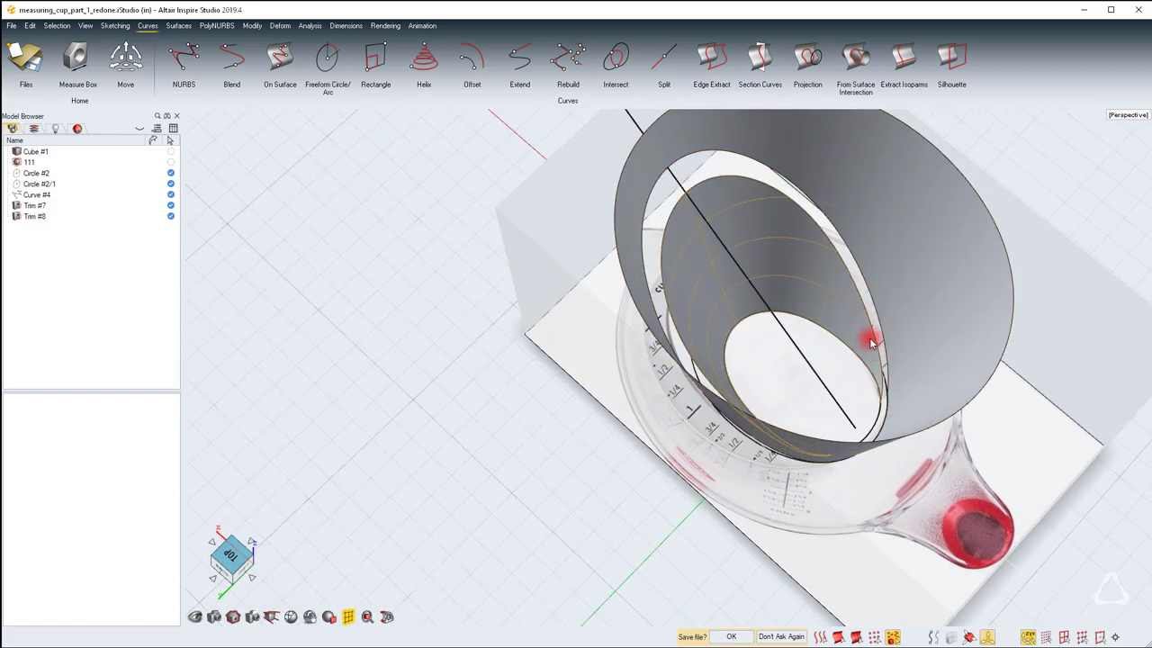
middle_drag(684, 401, 673, 373)
right_drag(756, 337, 668, 367)
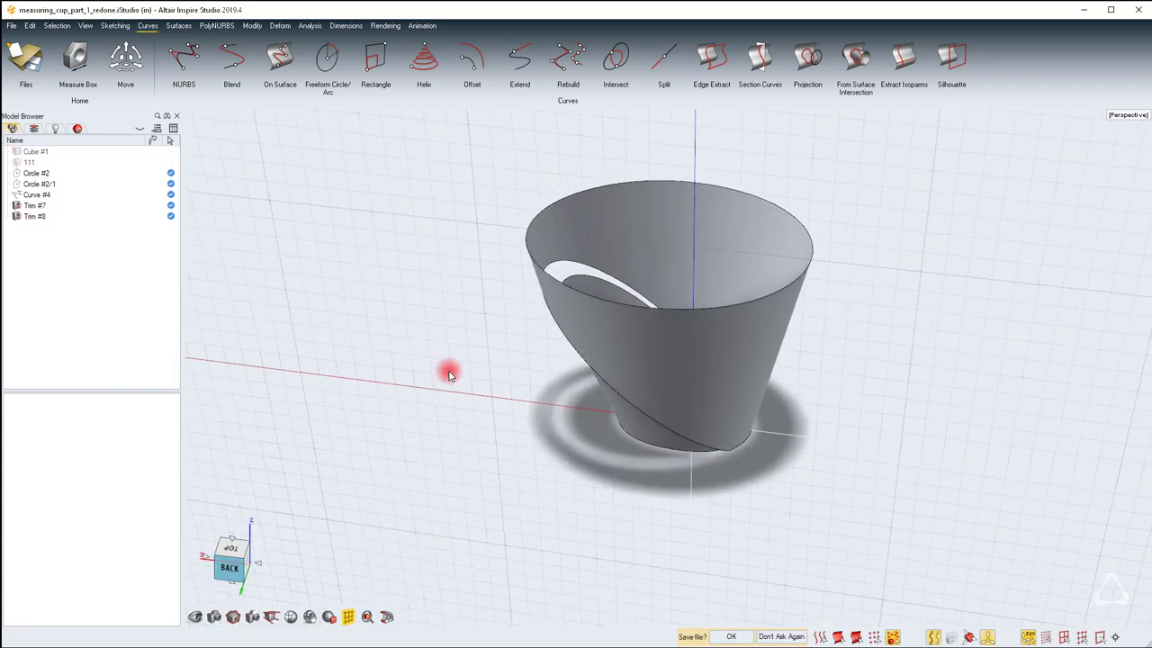
key(space)
click(611, 348)
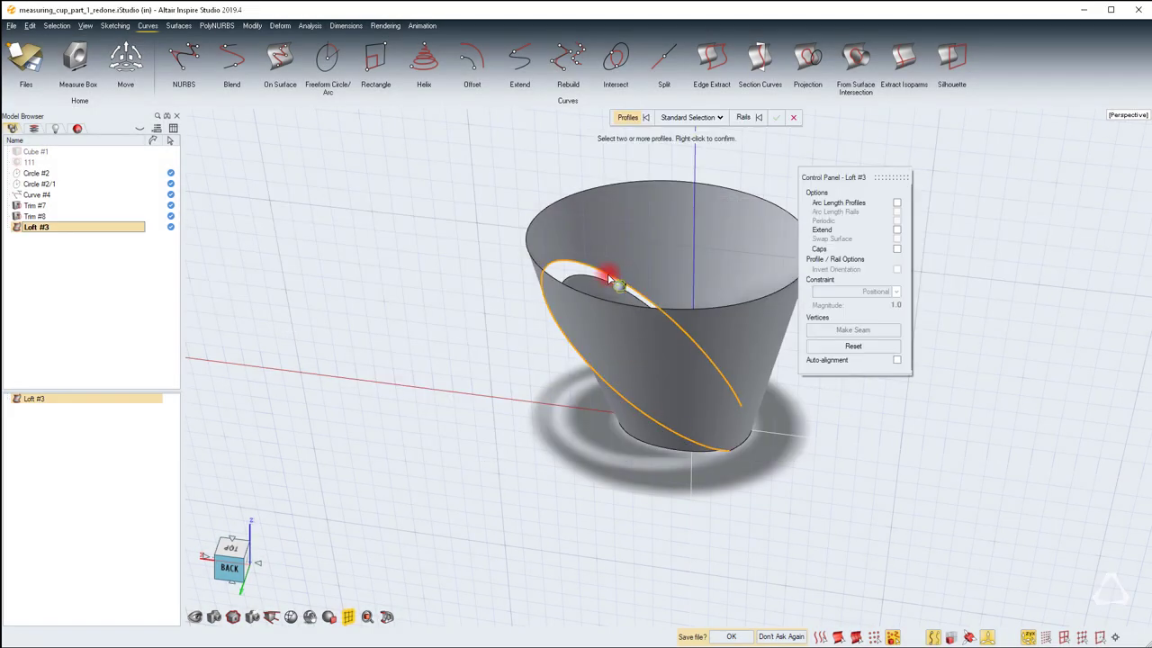
scroll(608, 275, up, 5)
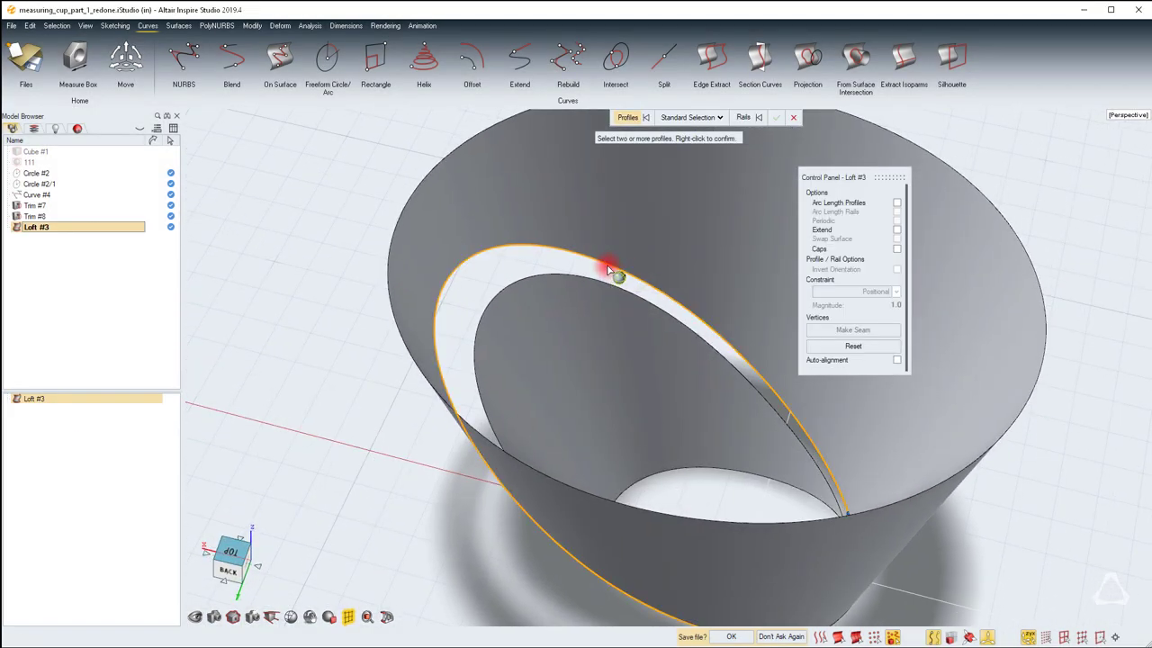
click(608, 270)
click(602, 284)
scroll(668, 367, up, 6)
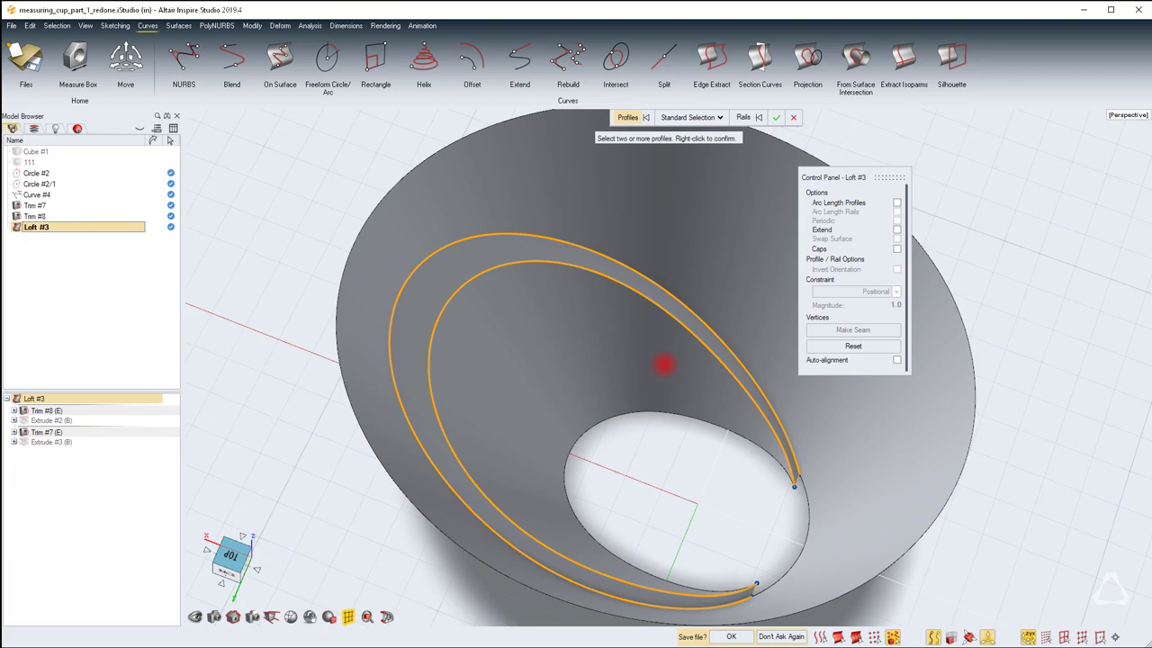
scroll(688, 400, up, 3)
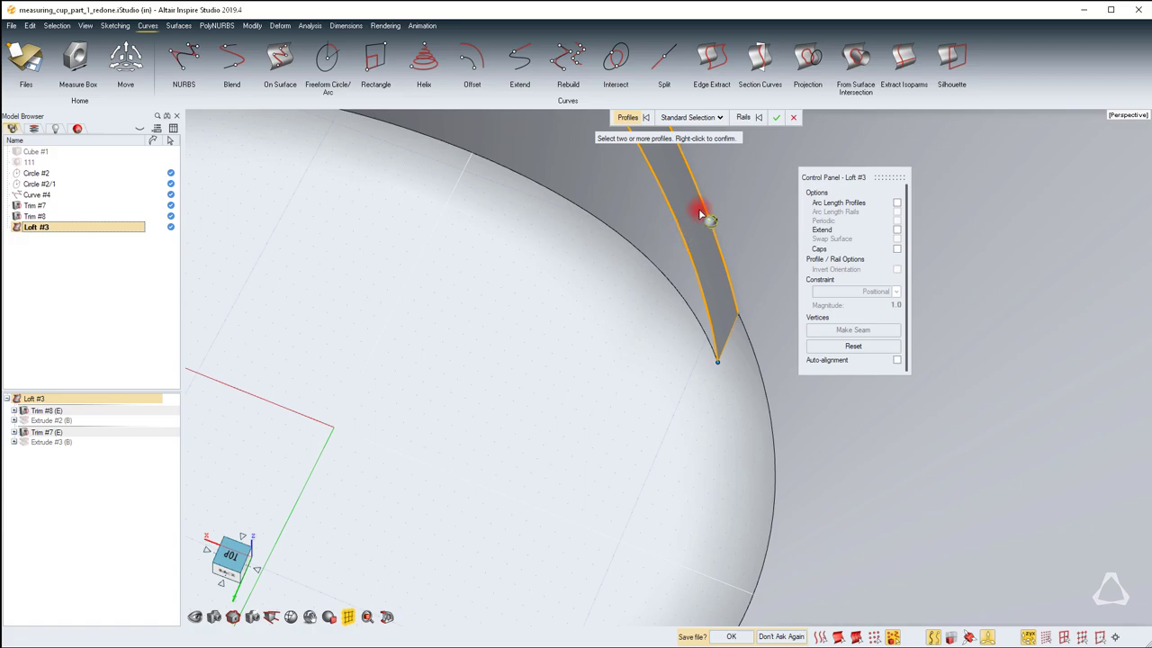
right_drag(672, 361, 668, 369)
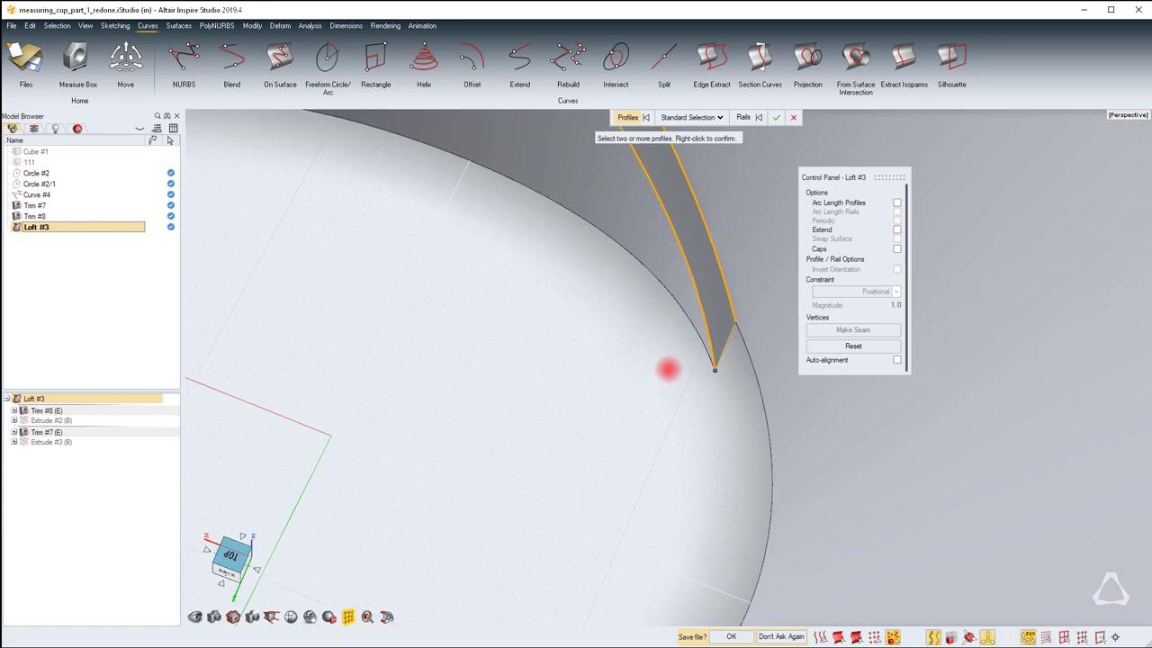
click(776, 119)
Patch the cup's base opening, using the bottom edges of both trimmed walls and the loft ends as borders
scroll(609, 326, down, 3)
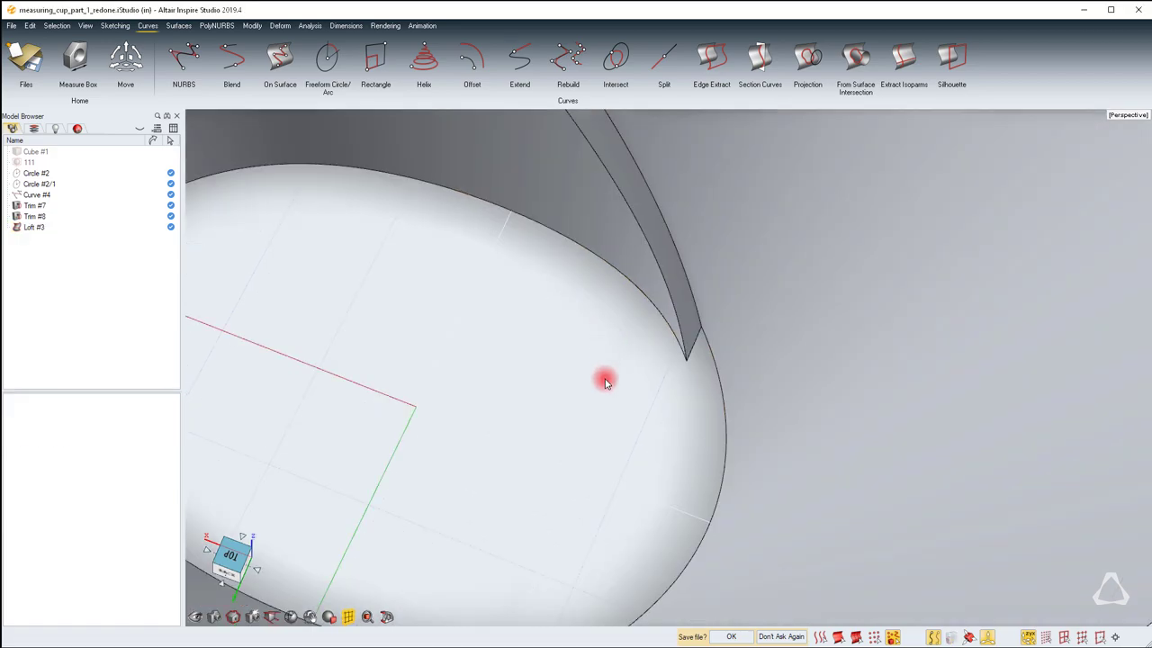
scroll(668, 367, up, 3)
middle_drag(668, 368, 666, 368)
right_drag(297, 387, 606, 384)
scroll(606, 383, down, 2)
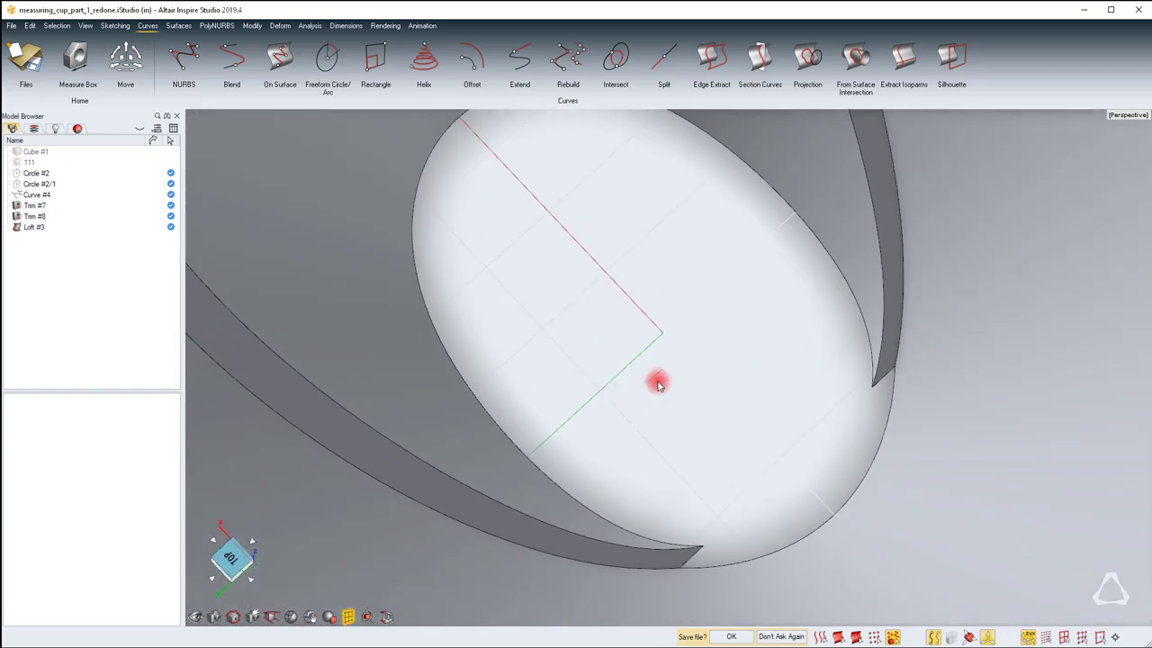
middle_drag(658, 383, 669, 367)
scroll(669, 367, down, 3)
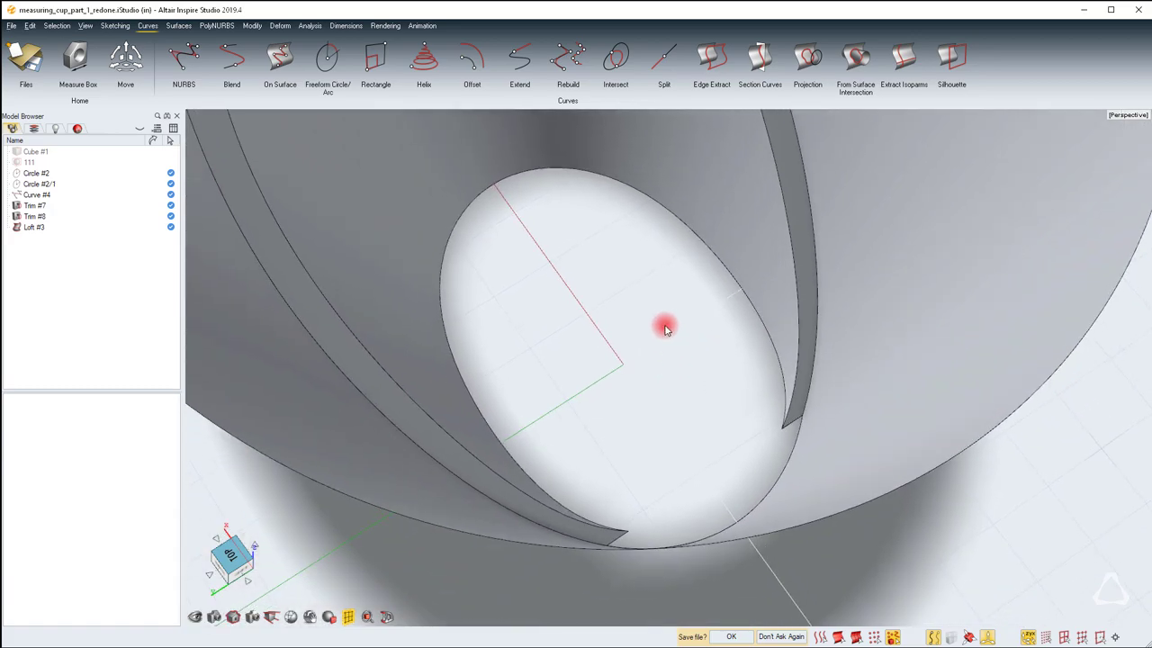
key(space)
click(563, 378)
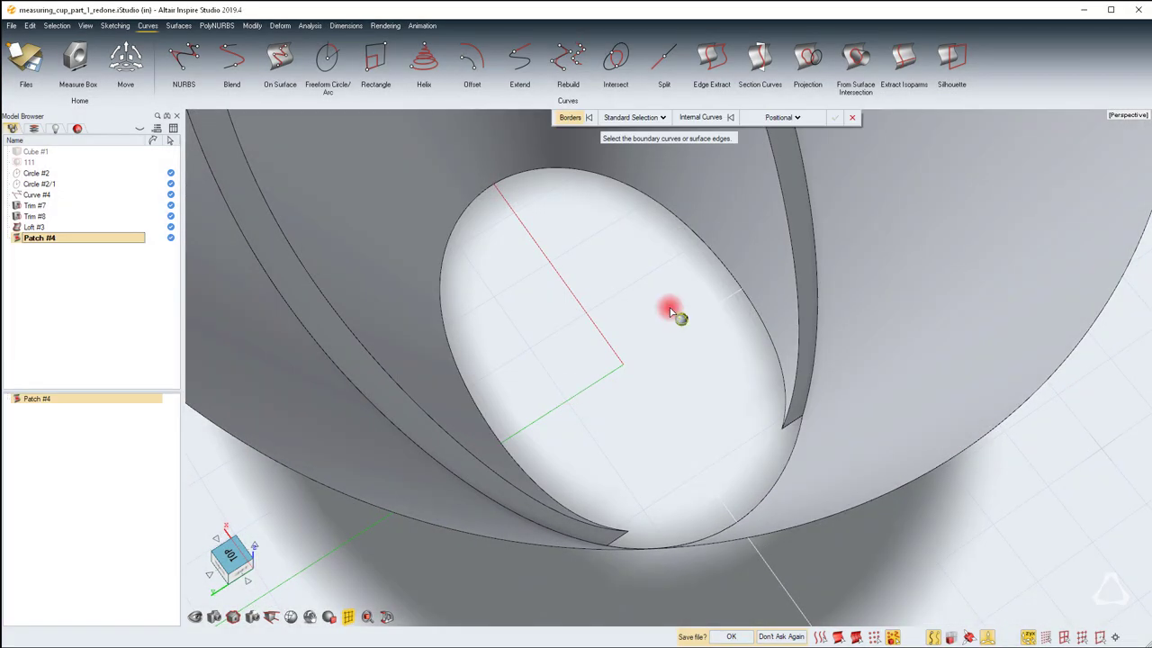
click(694, 228)
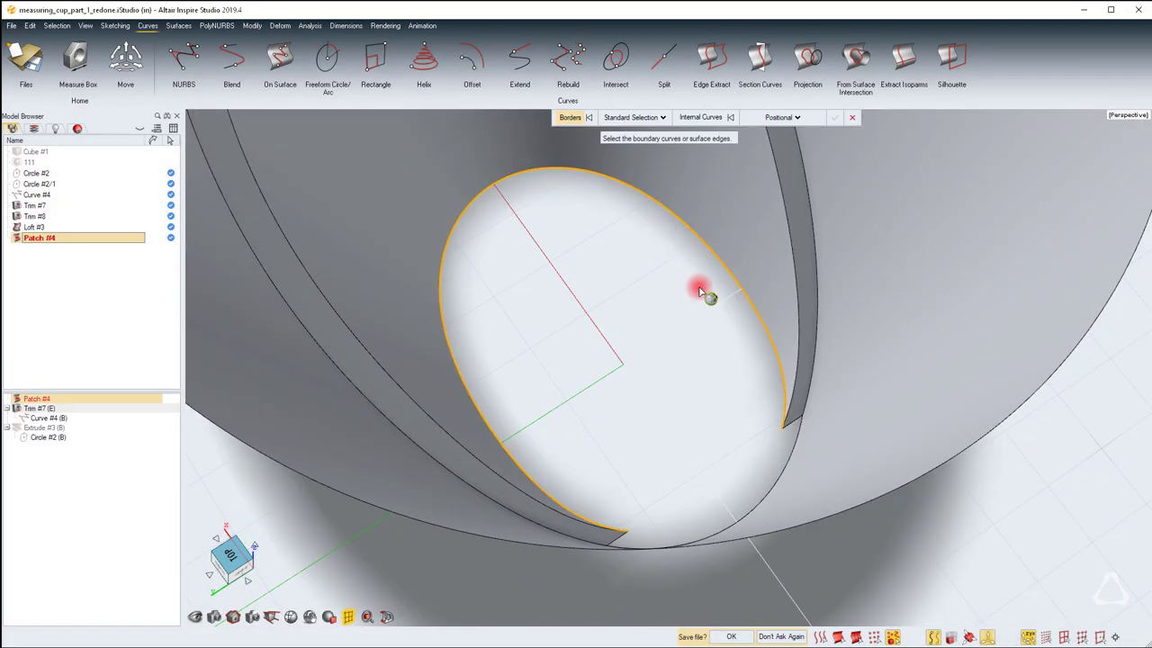
click(797, 440)
click(619, 541)
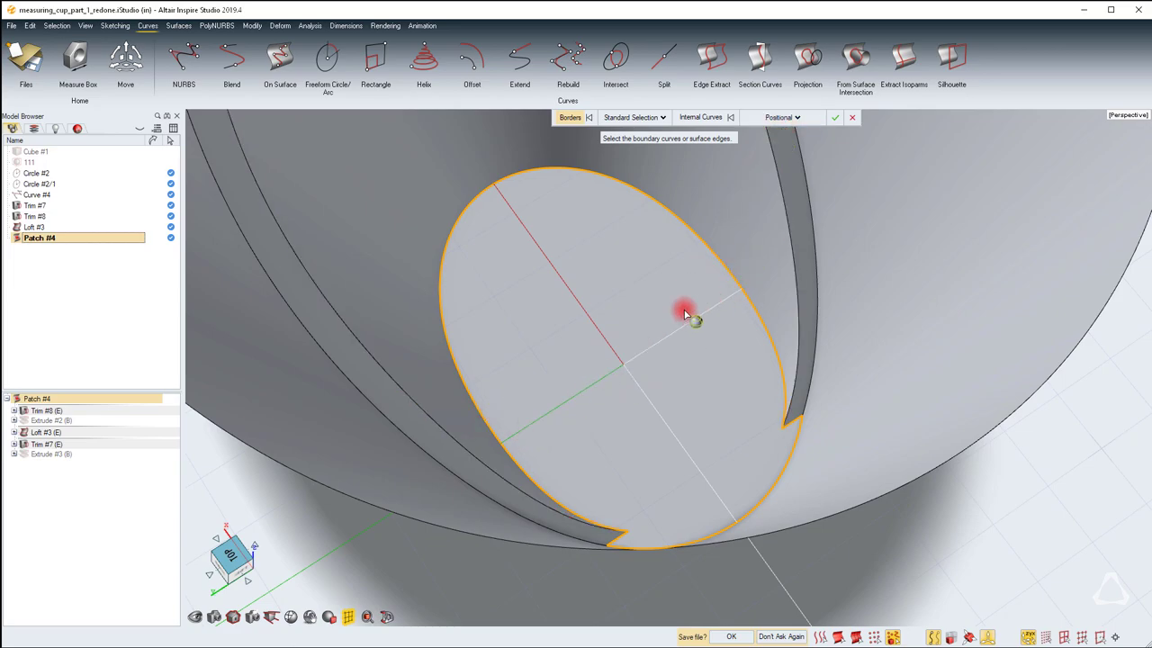
right_drag(689, 354, 669, 368)
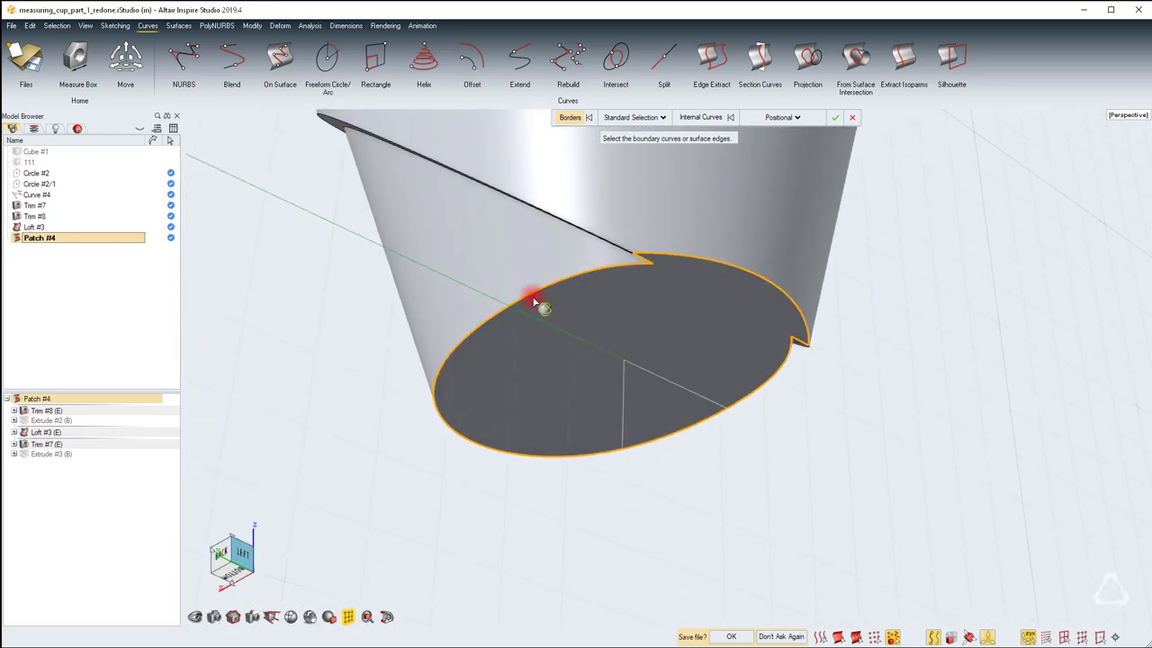
click(835, 117)
scroll(887, 329, down, 3)
mouse_move(888, 329)
right_down()
mouse_move(665, 384)
mouse_move(668, 368)
right_up()
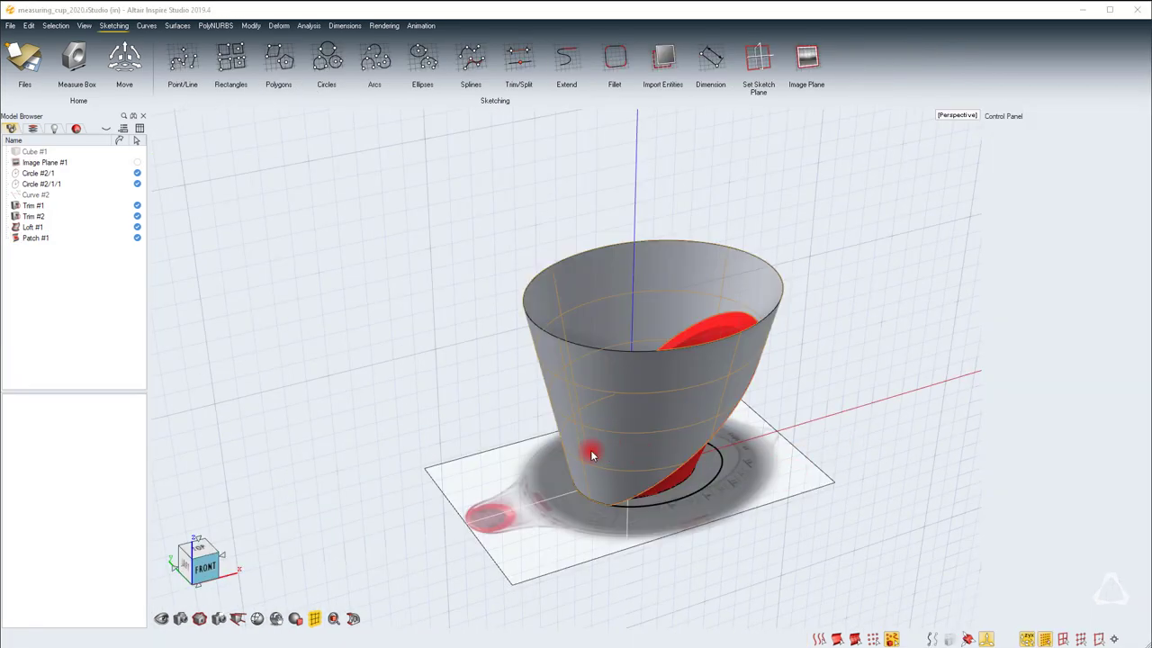
In the Left view, sketch a 1.5 in diameter circle centred on the cup's vertical axis just below the rim
scroll(558, 342, up, 3)
right_drag(558, 342, 564, 364)
click(184, 563)
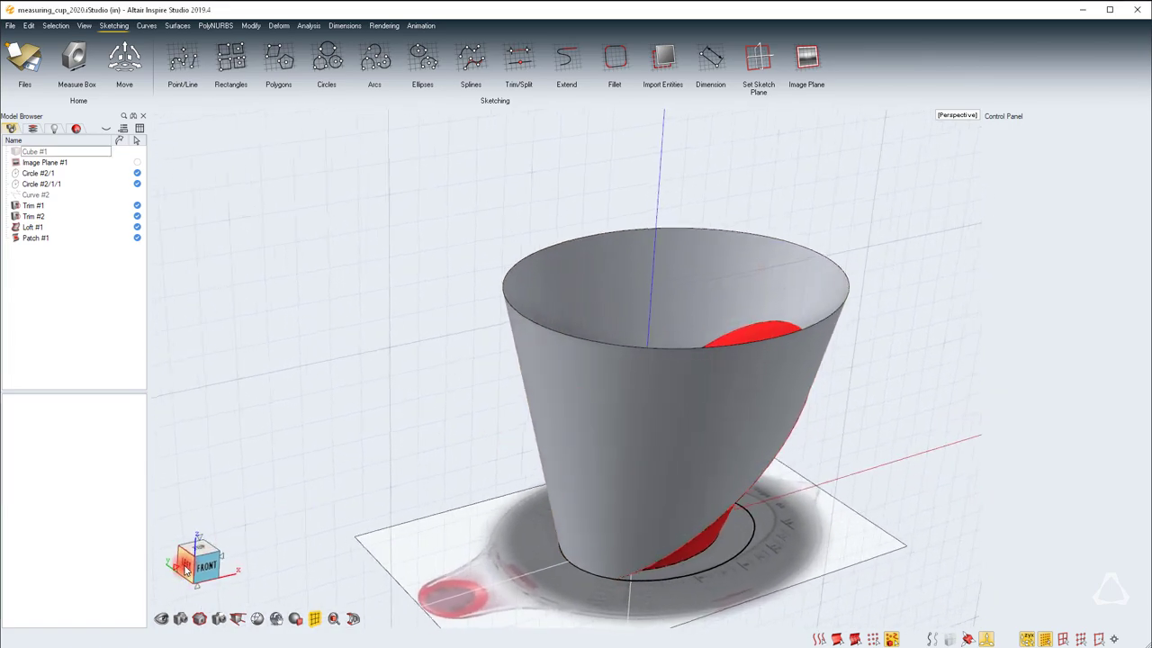
right_drag(675, 439, 566, 370)
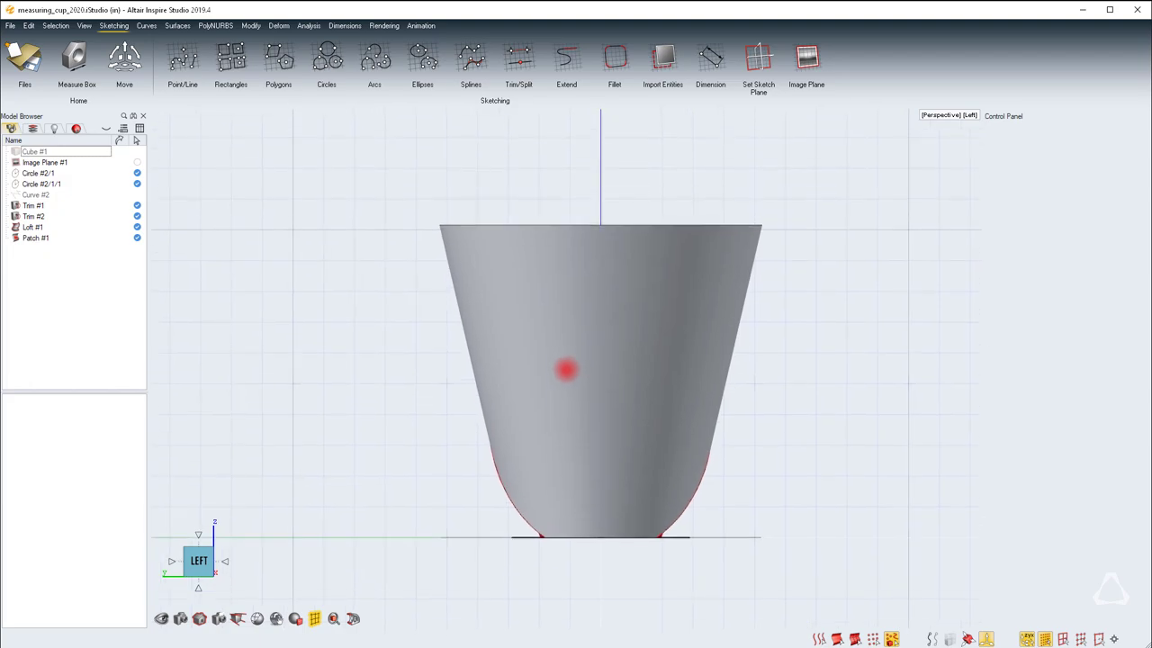
key(space)
key(space)
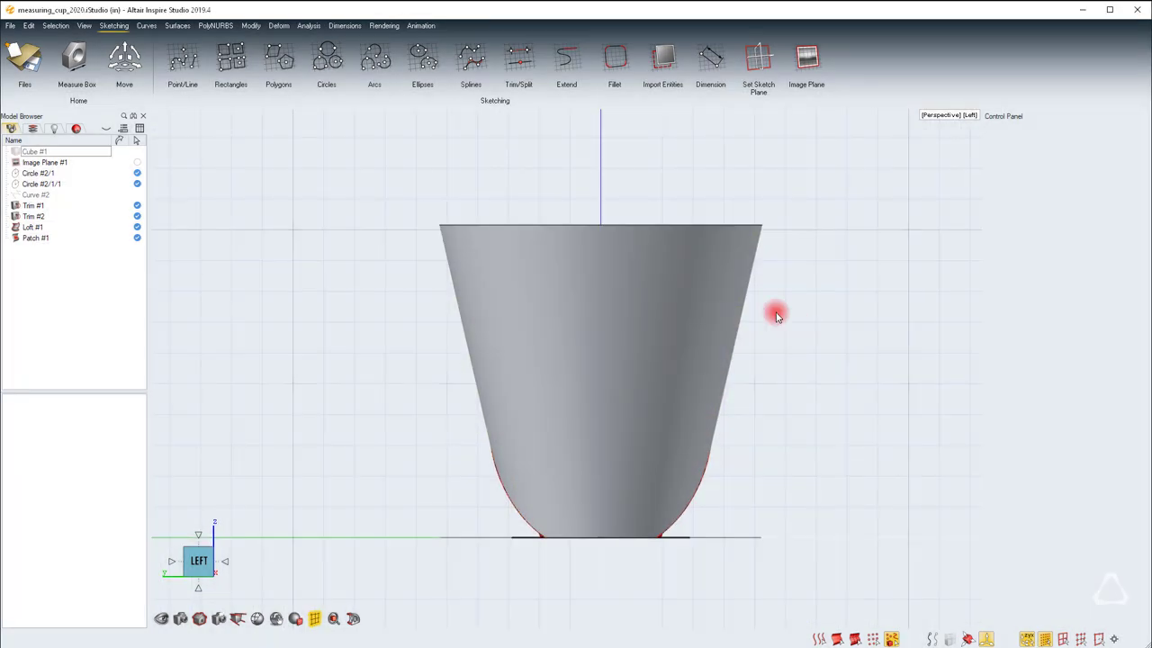
key(space)
click(877, 222)
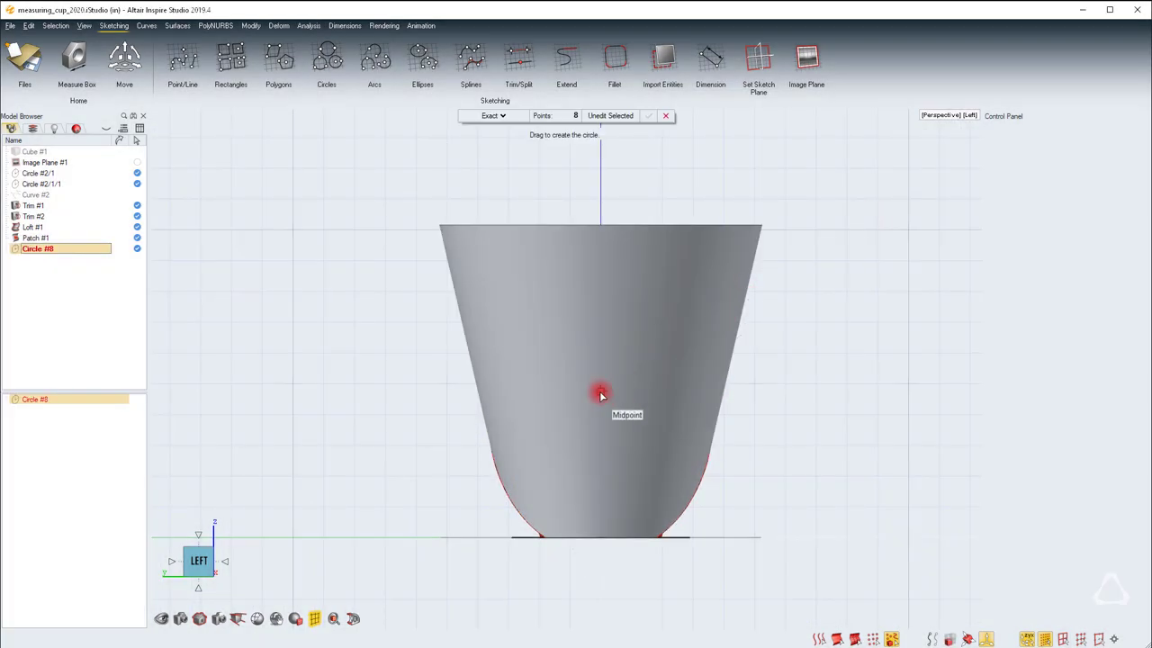
drag(600, 248, 616, 198)
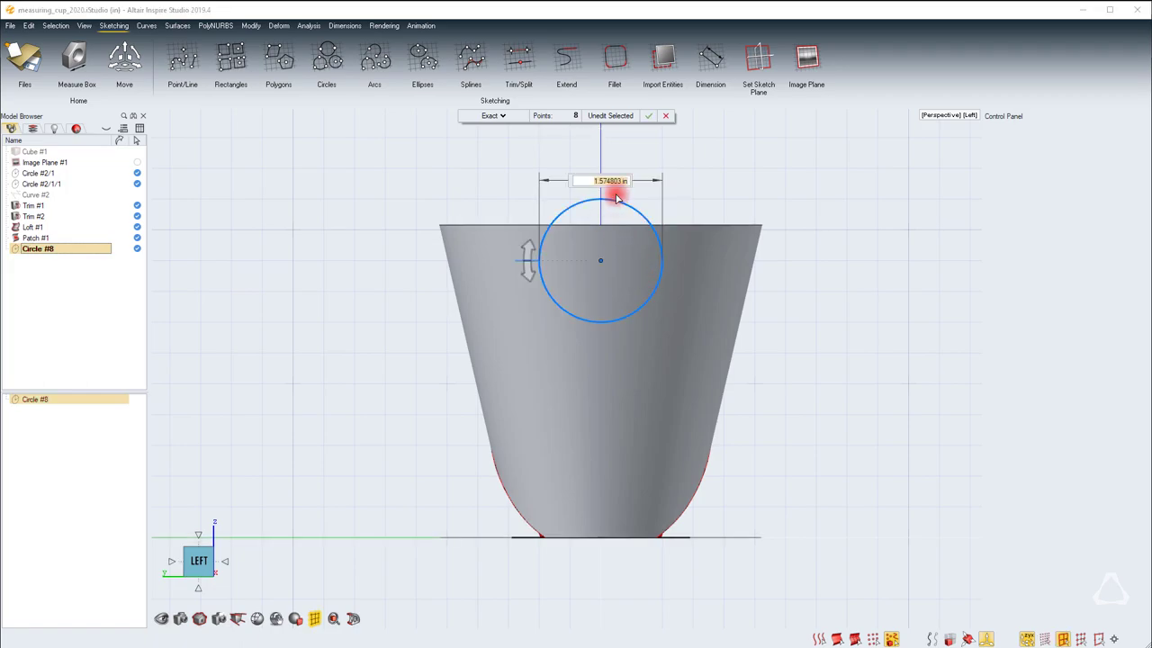
key(Return)
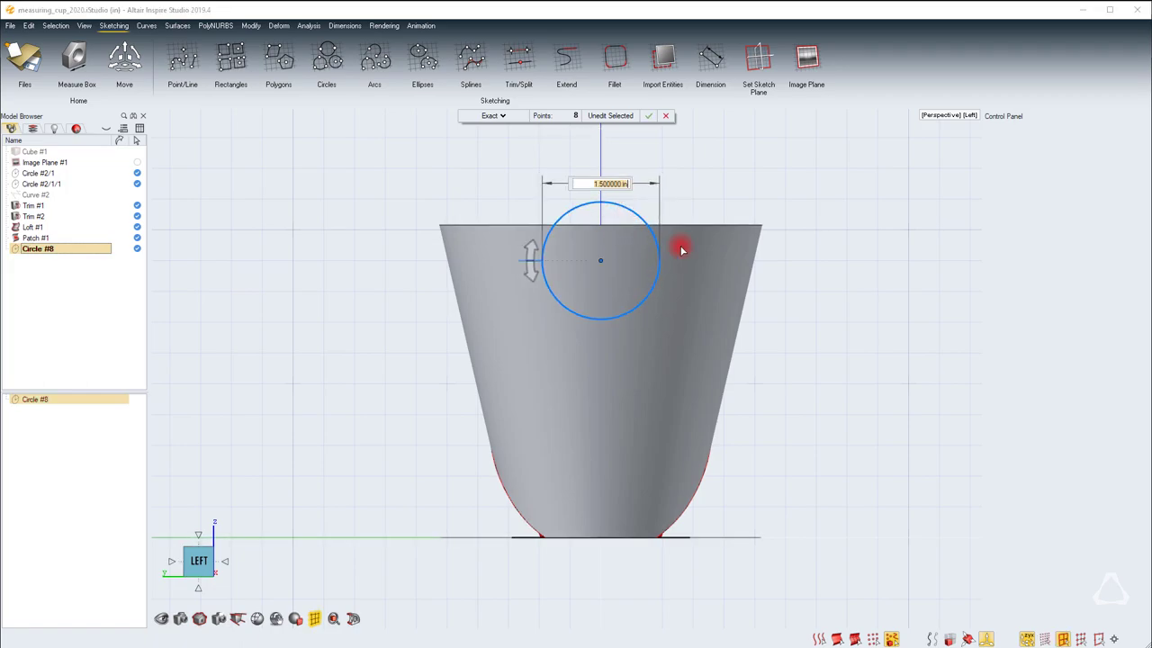
right_click(720, 220)
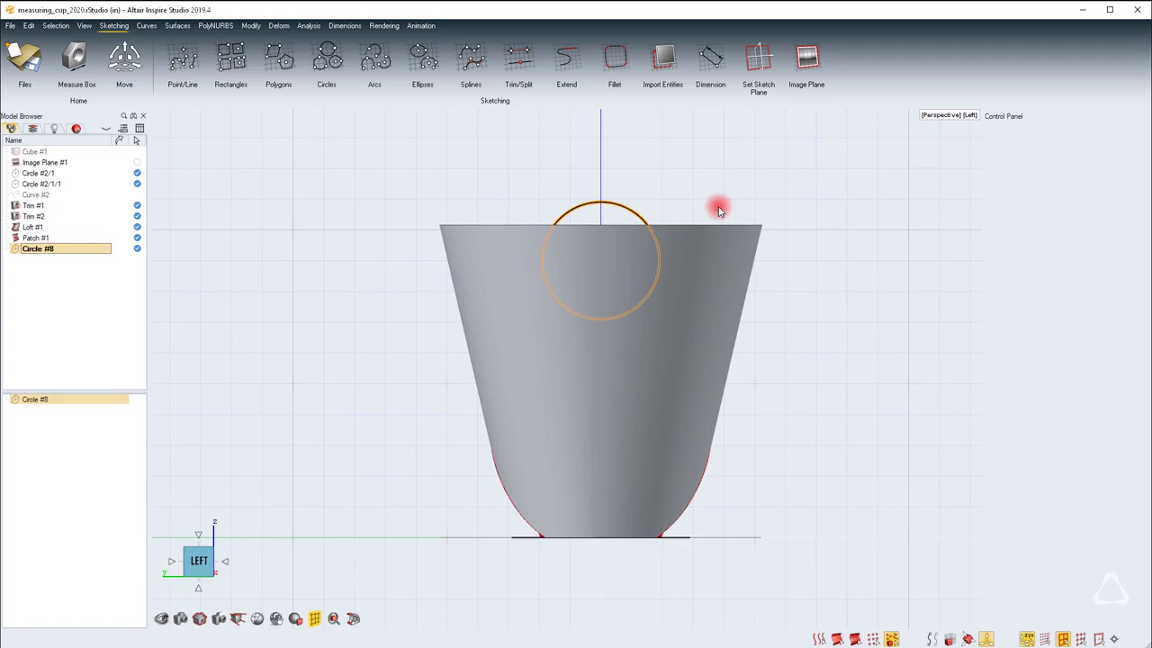
Move the circle up 0.5 in along Z so its centre sits near rim height
key(m)
drag(598, 193, 601, 173)
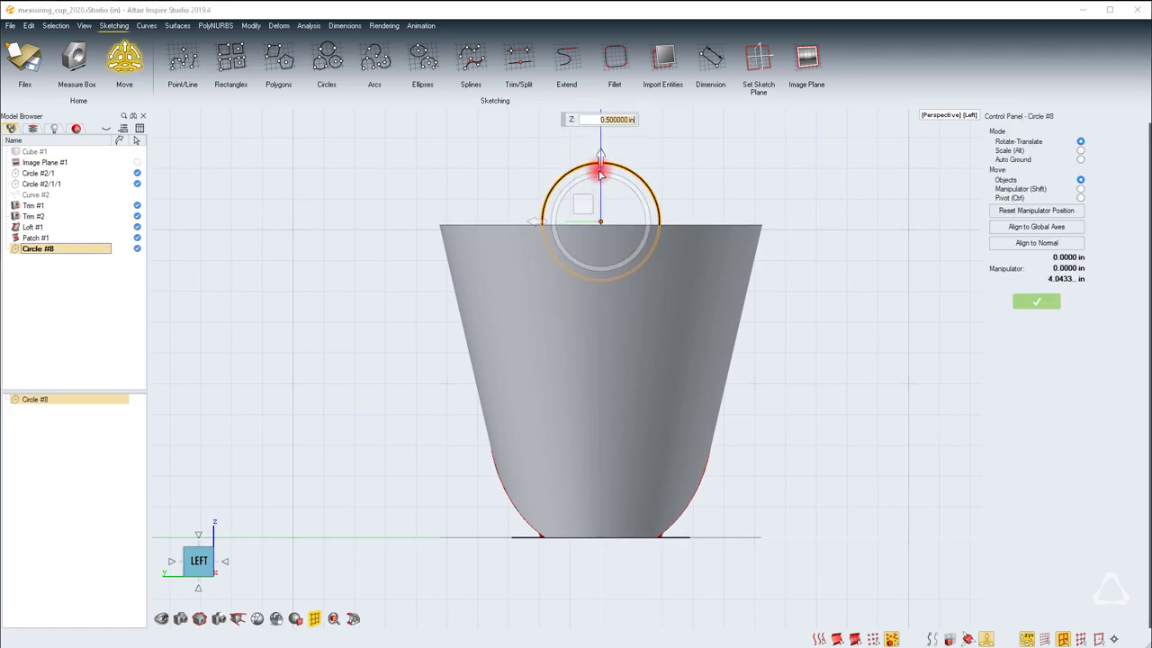
right_click(761, 168)
In the Top view, move the circle -3.543307 in along X, just beyond the handle's outer end in the reference image
middle_drag(566, 369, 537, 379)
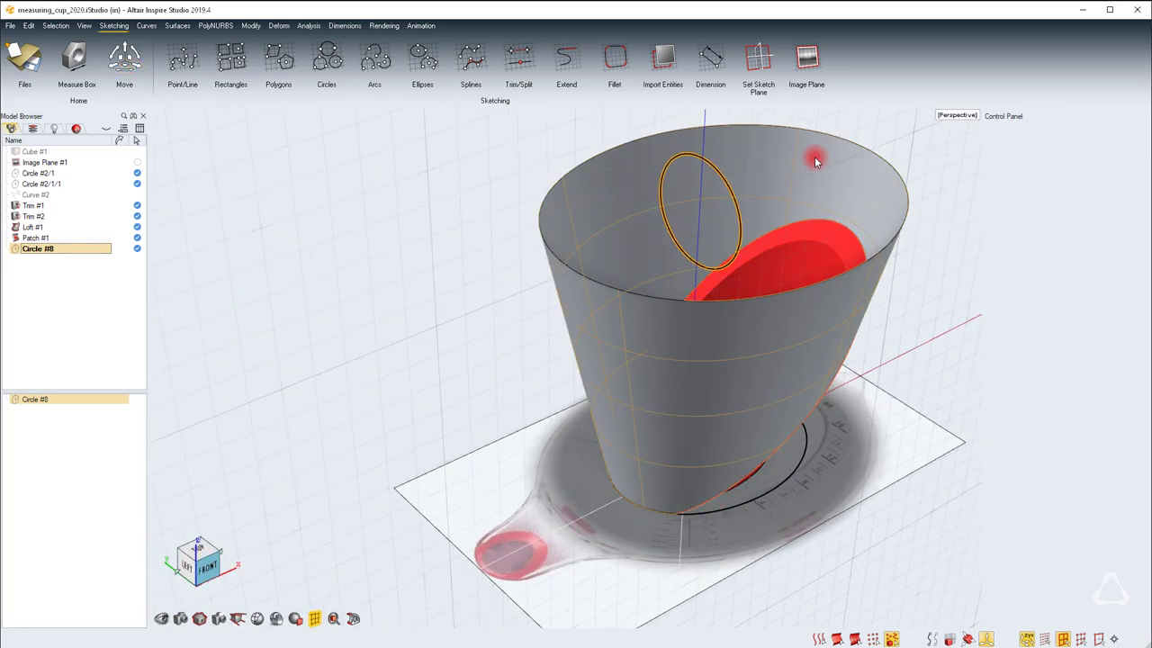
key(m)
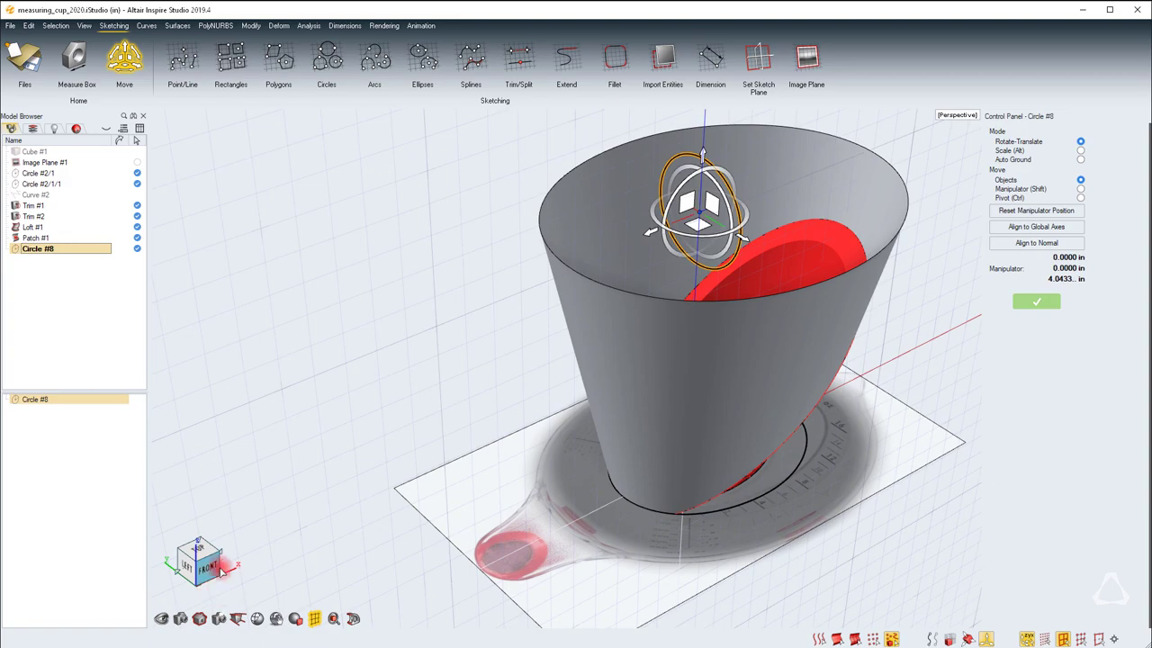
click(197, 546)
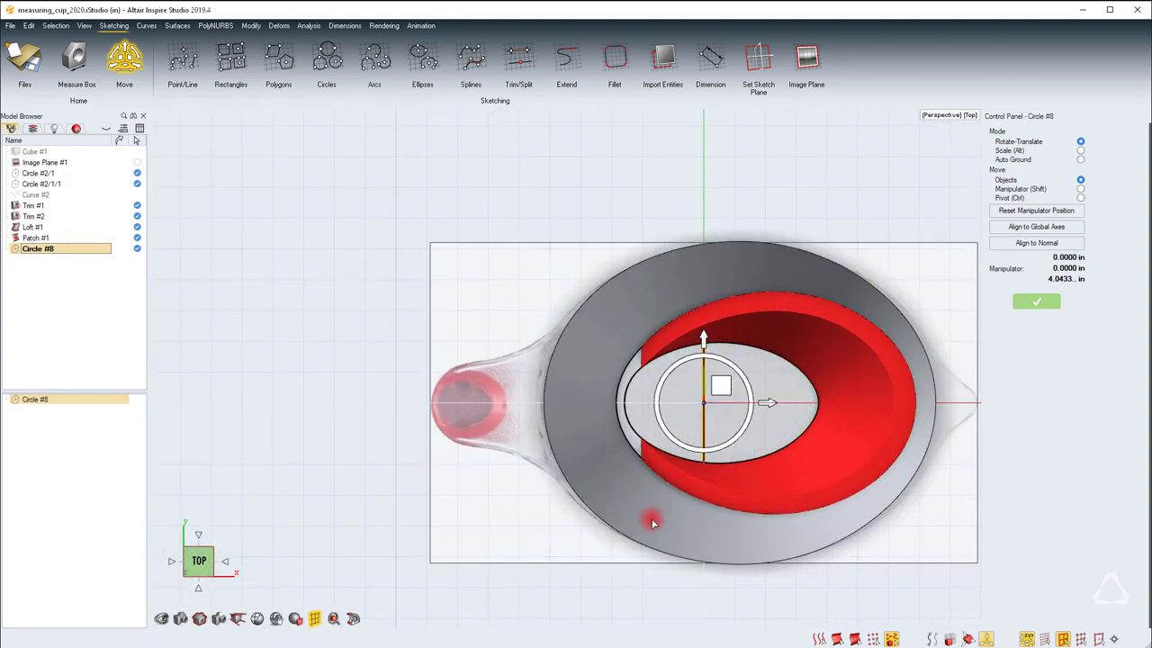
drag(763, 411, 498, 414)
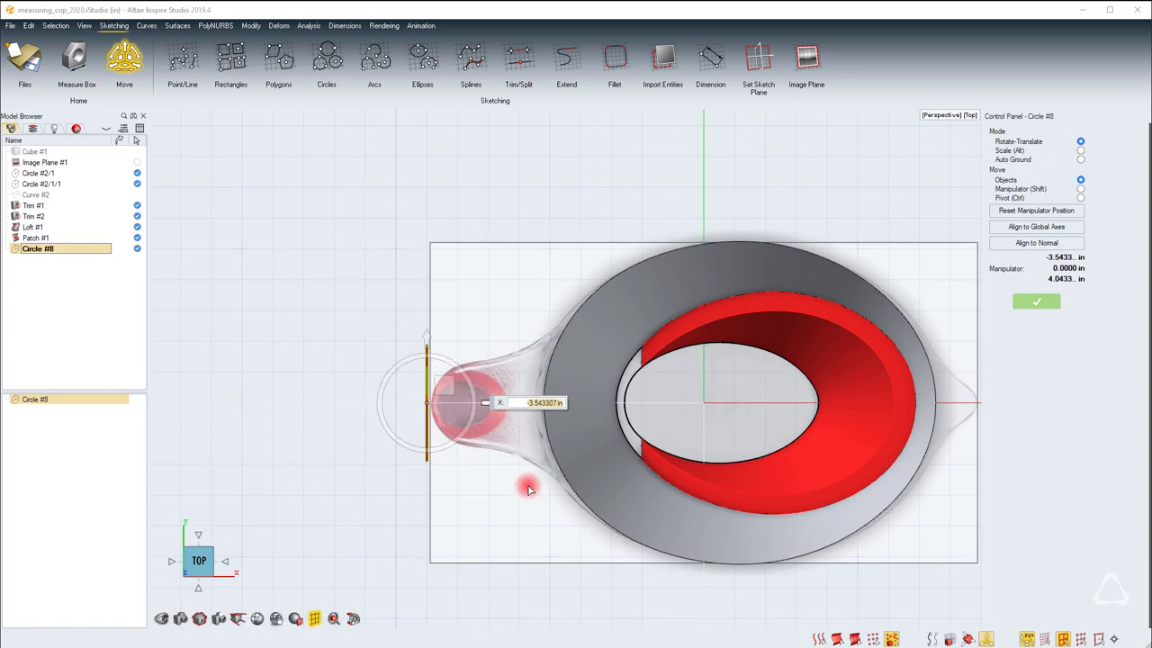
scroll(470, 465, up, 6)
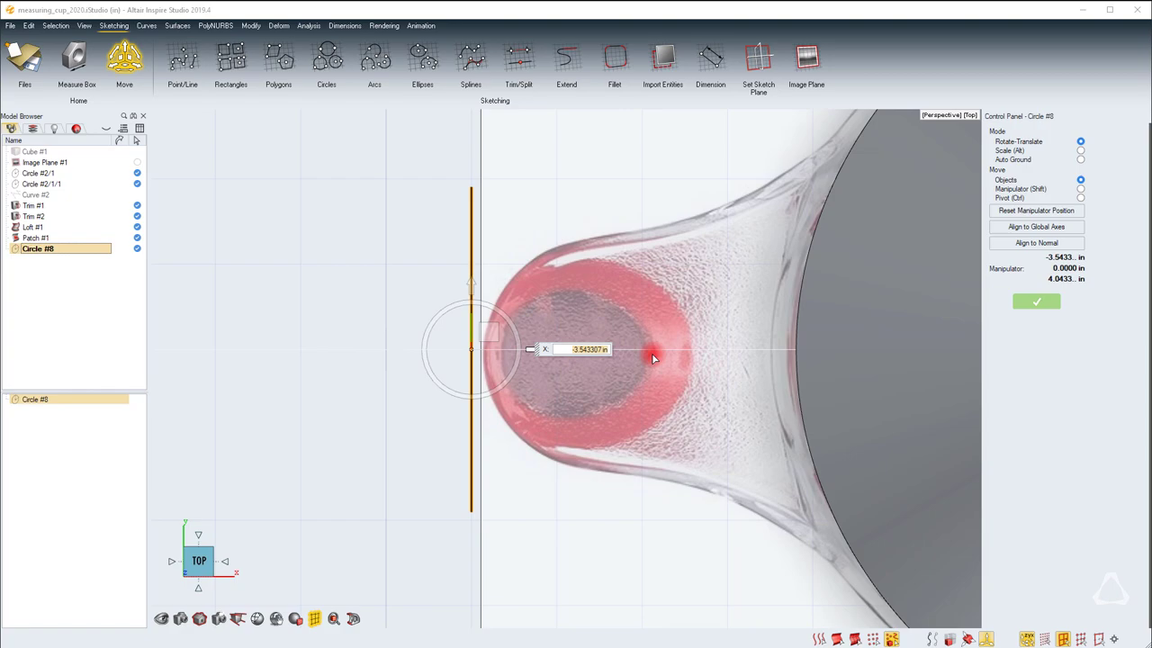
key(Escape)
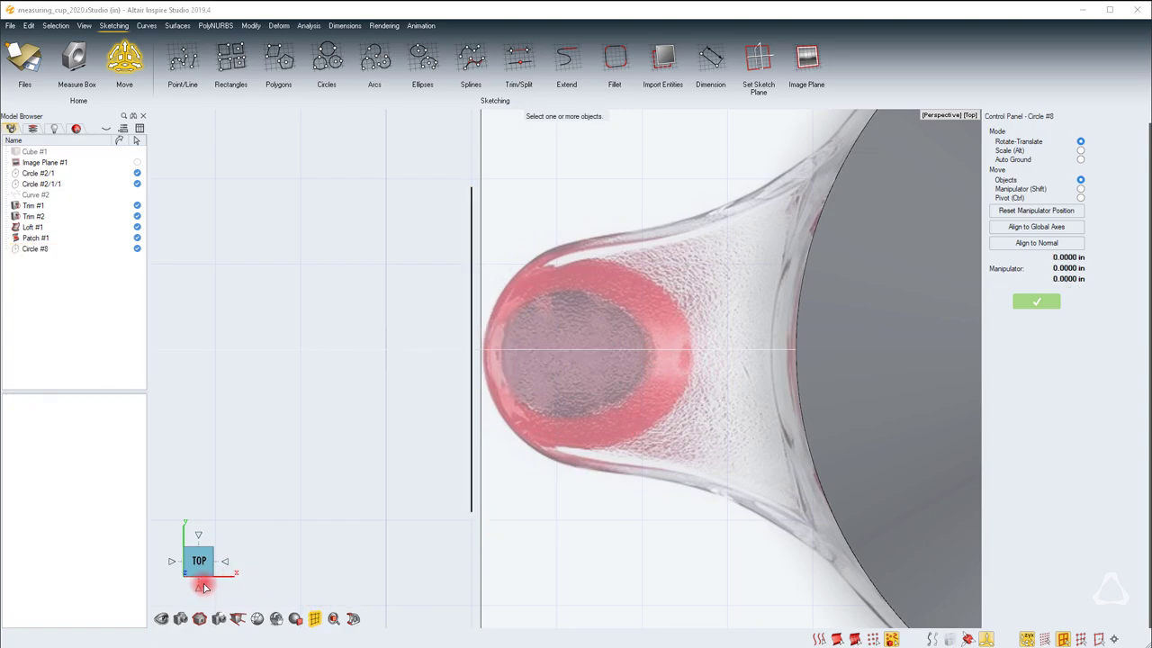
In the Front view, draw a degree 3 S-shaped control-point curve descending from near the circle through the cup's wall
click(199, 591)
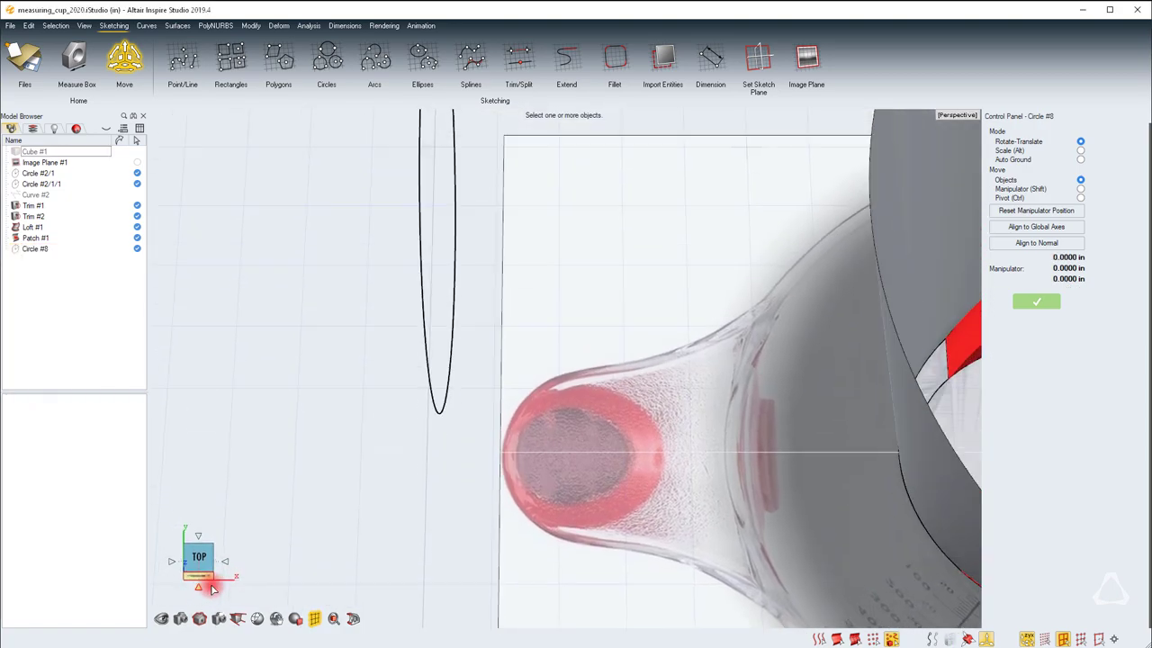
right_drag(694, 415, 625, 398)
key(Escape)
scroll(465, 278, up, 2)
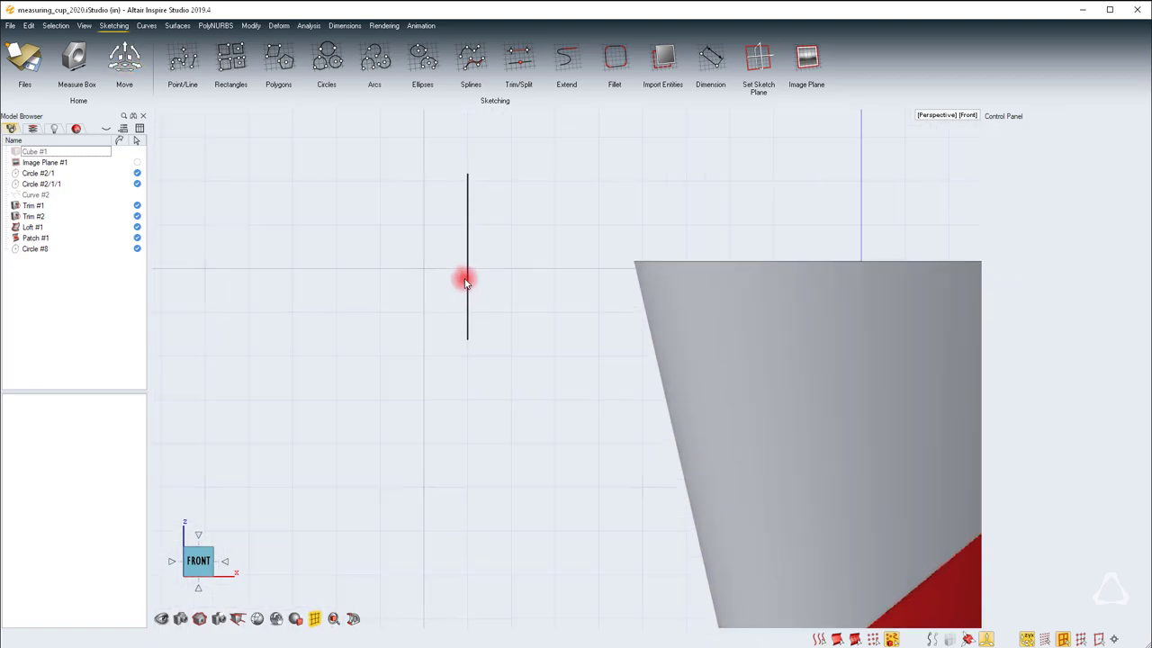
right_drag(487, 268, 528, 231)
click(474, 273)
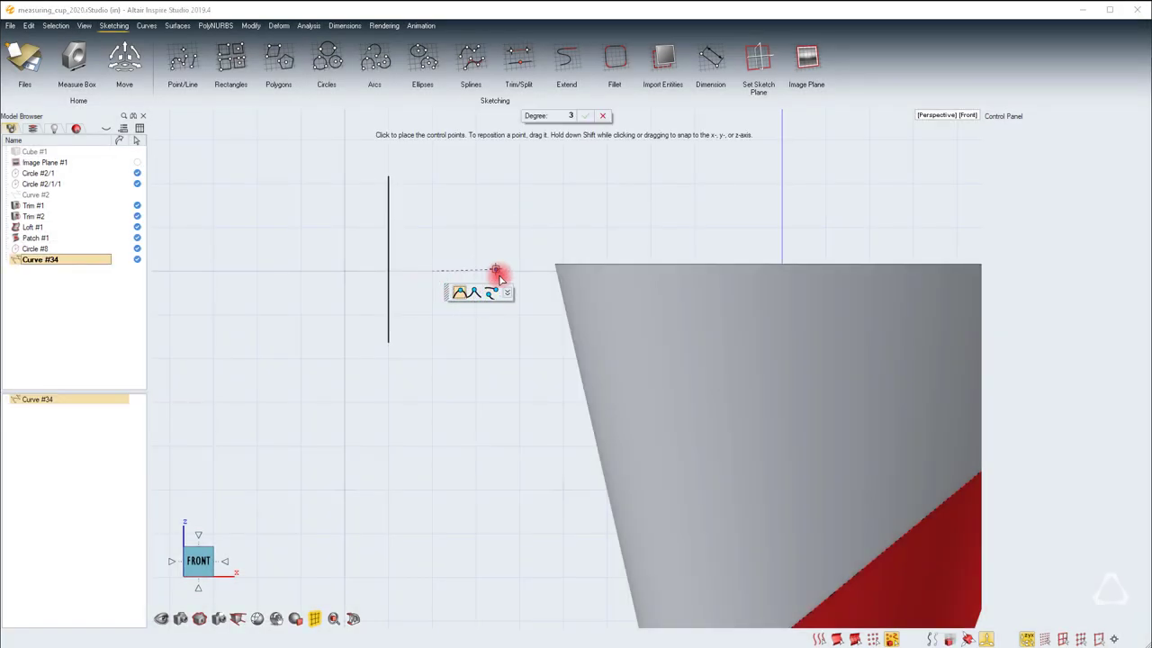
click(484, 281)
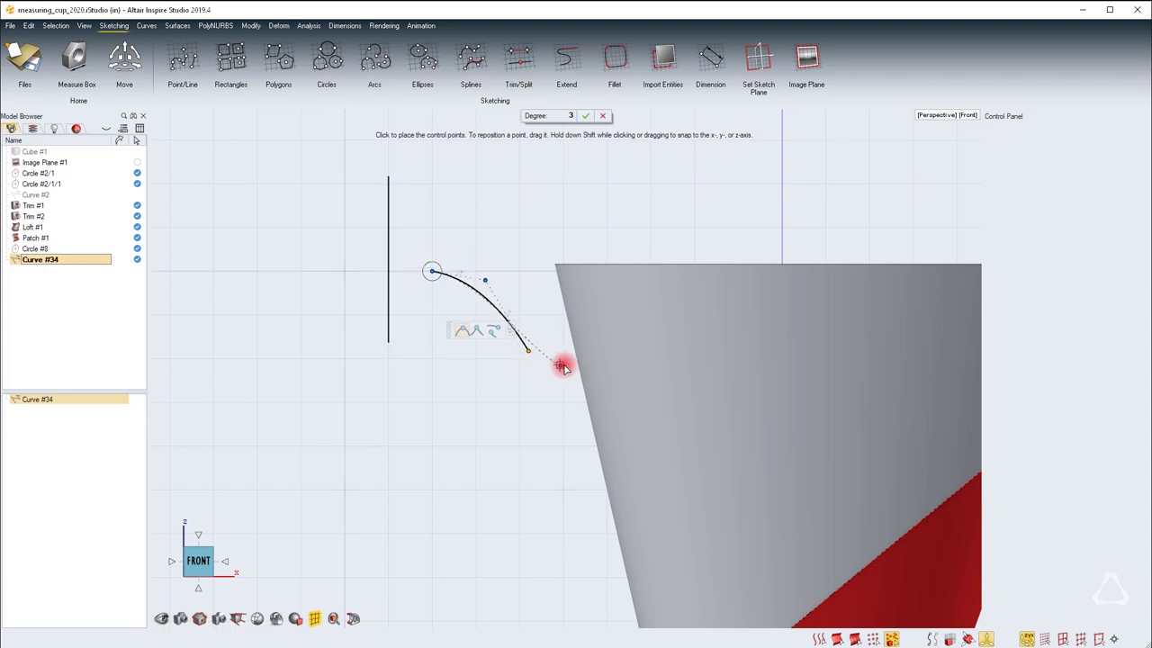
click(576, 357)
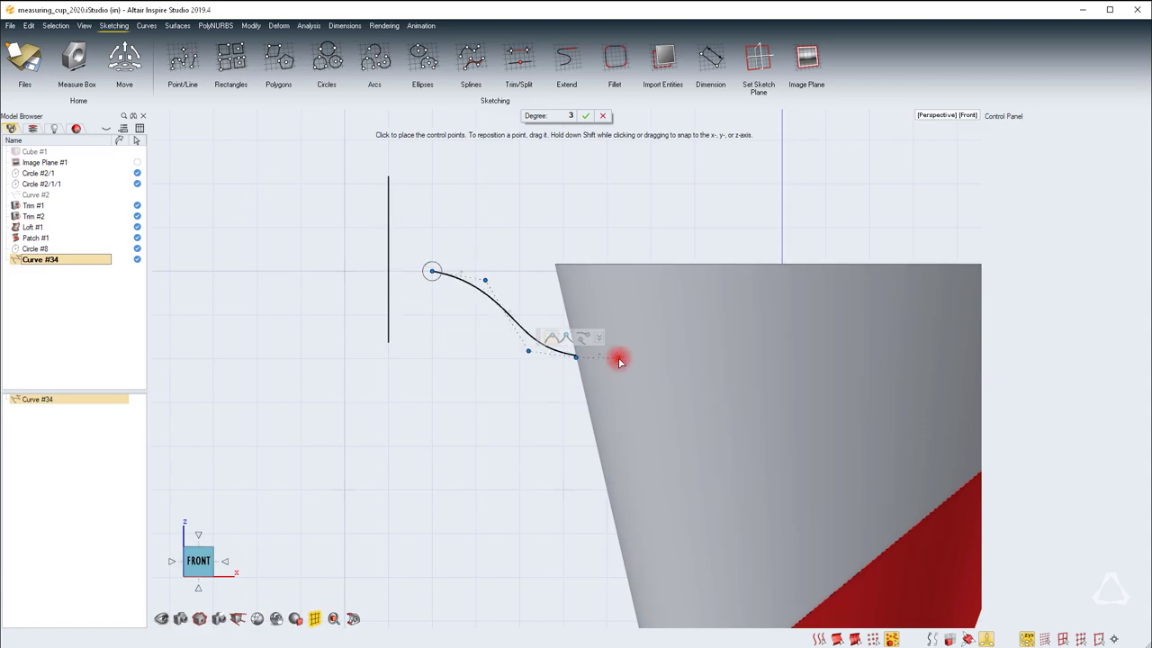
click(619, 360)
scroll(414, 285, up, 3)
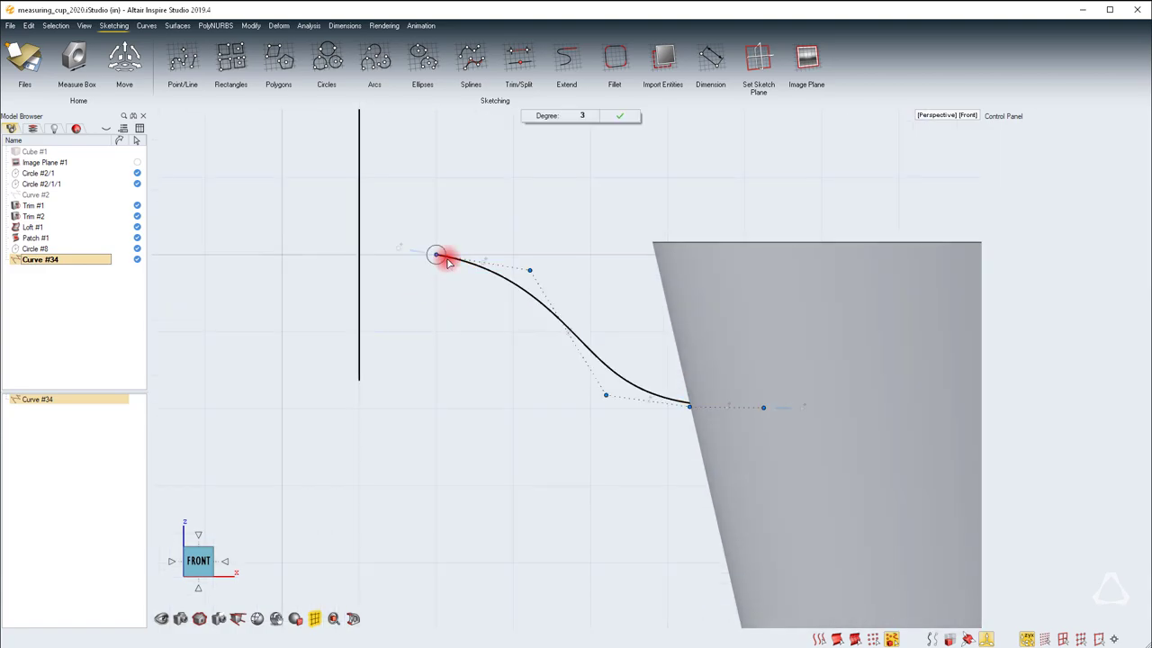
Try to move the S-curve's start point onto the circle with snapping on, and undo the change
drag(435, 253, 359, 252)
right_click(540, 372)
middle_drag(540, 373, 544, 377)
right_drag(544, 376, 487, 200)
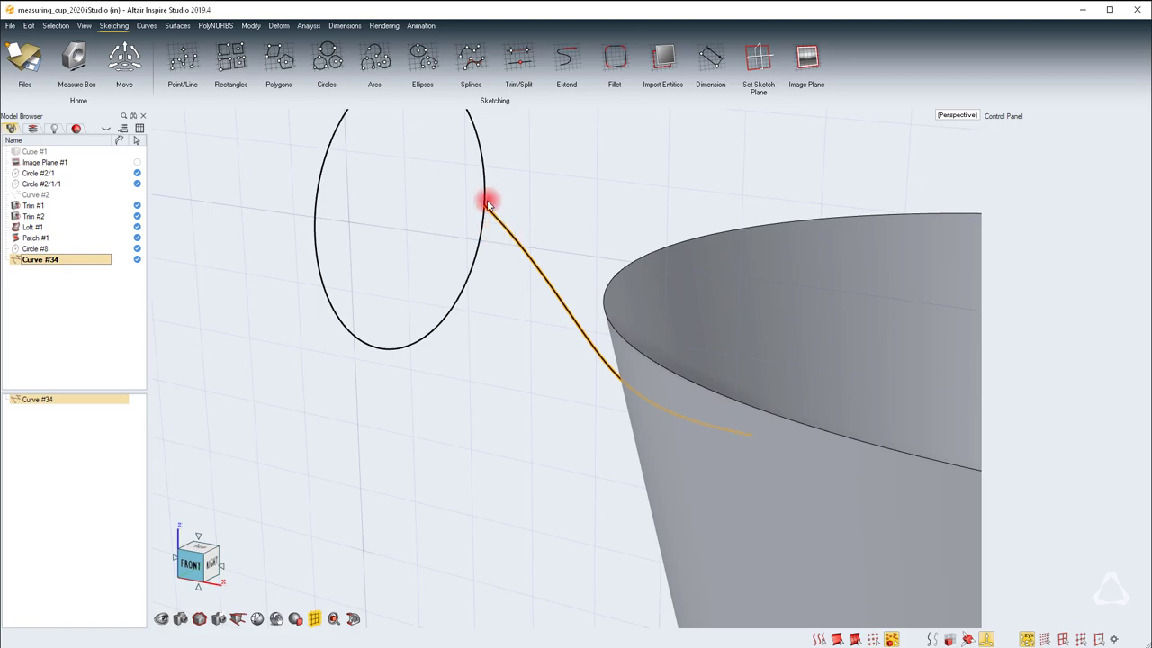
click(531, 330)
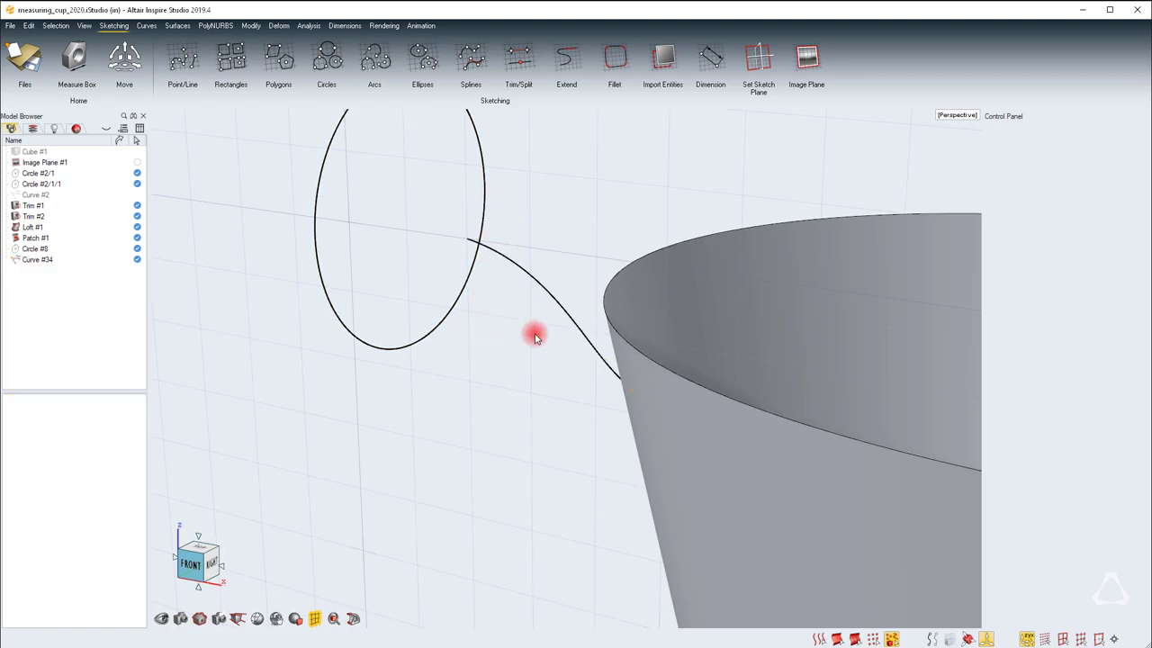
Disable snaps and move the S-curve's start point in the Front view so it lies on the circle's plane at mid-height
click(1114, 639)
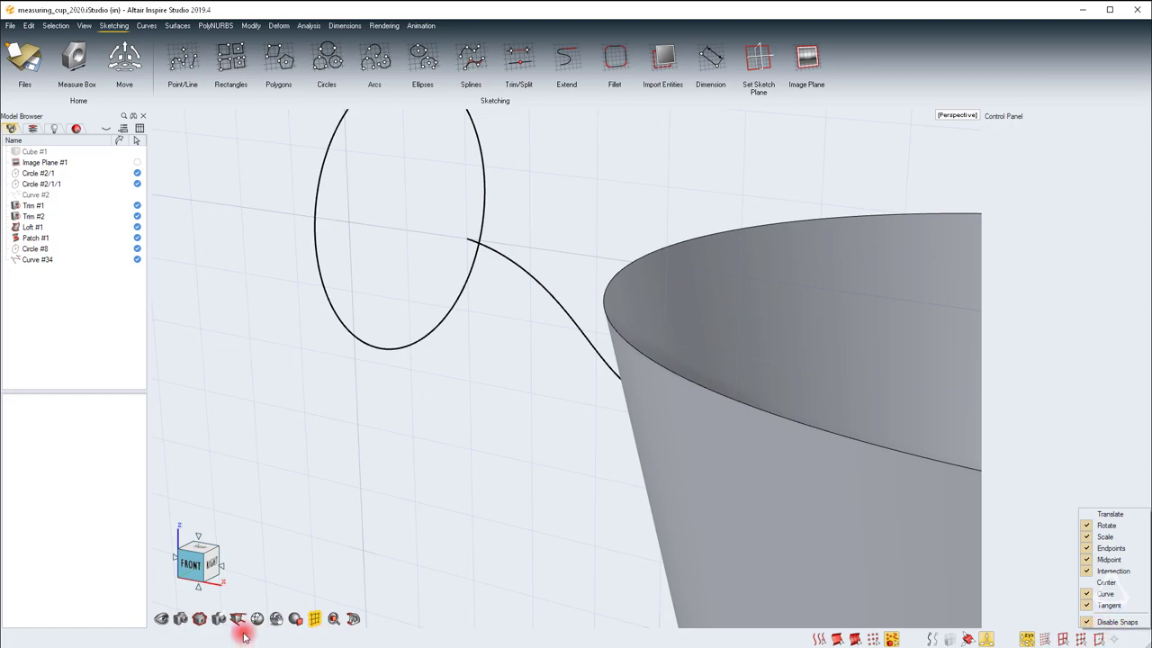
click(191, 567)
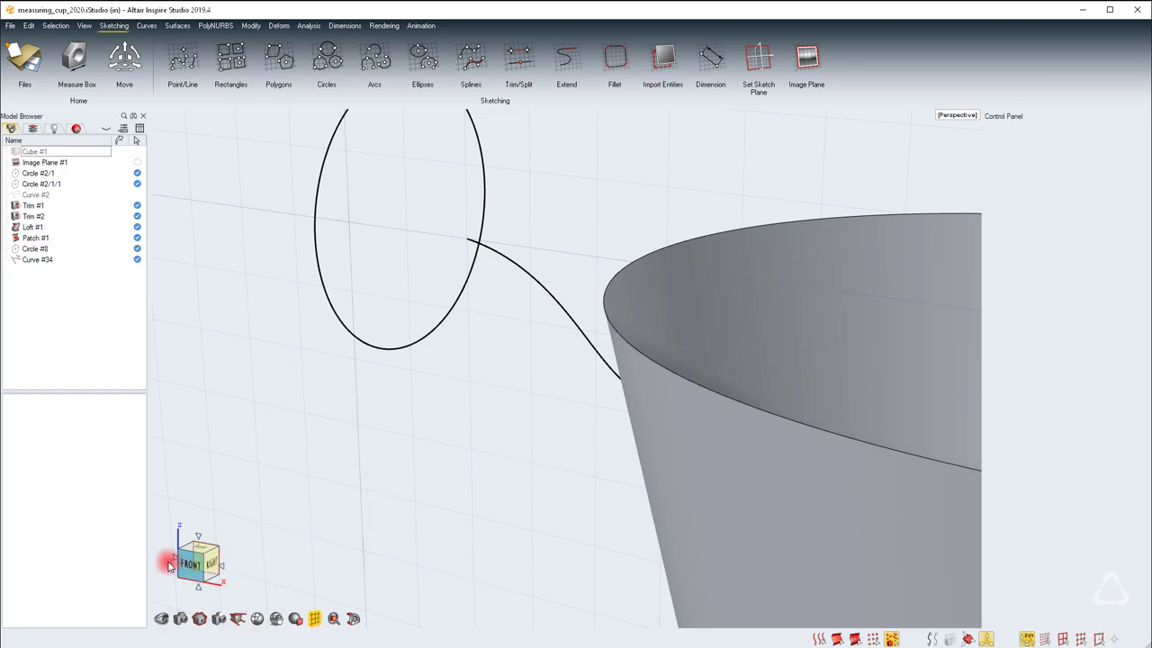
click(200, 569)
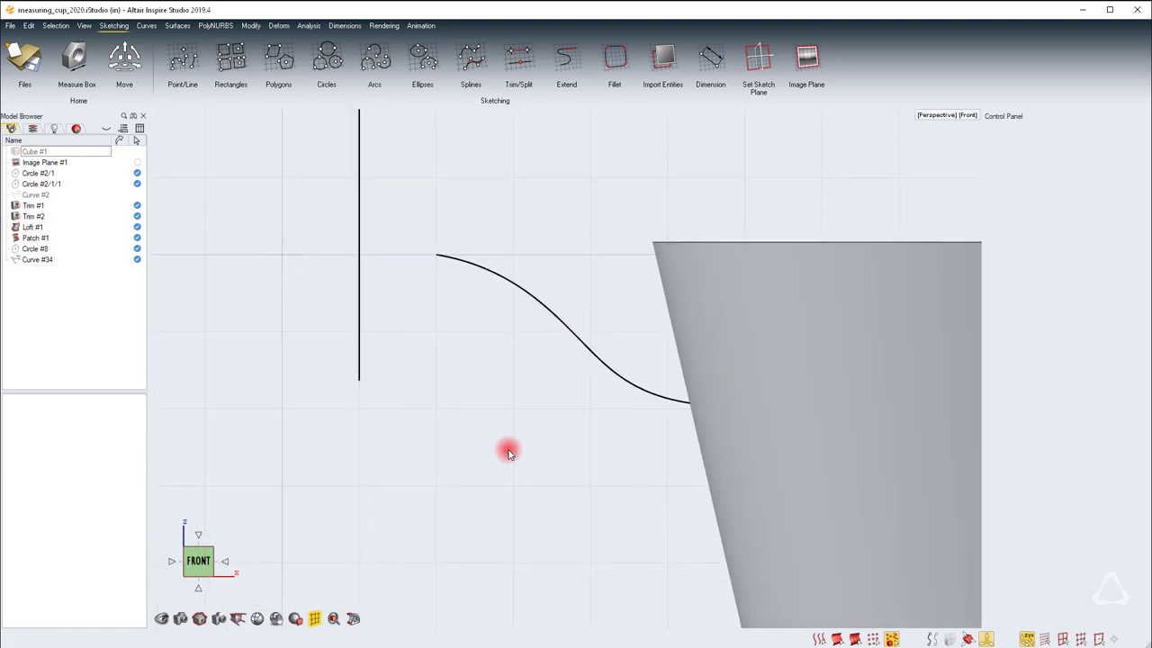
click(488, 270)
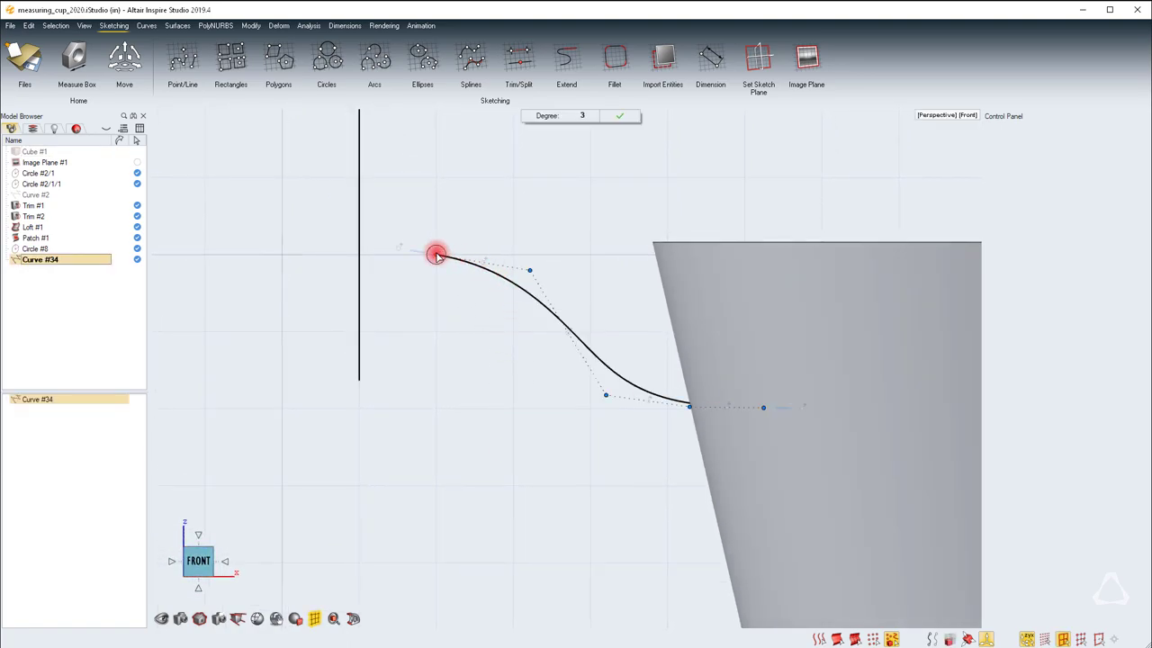
drag(437, 256, 360, 252)
right_click(531, 350)
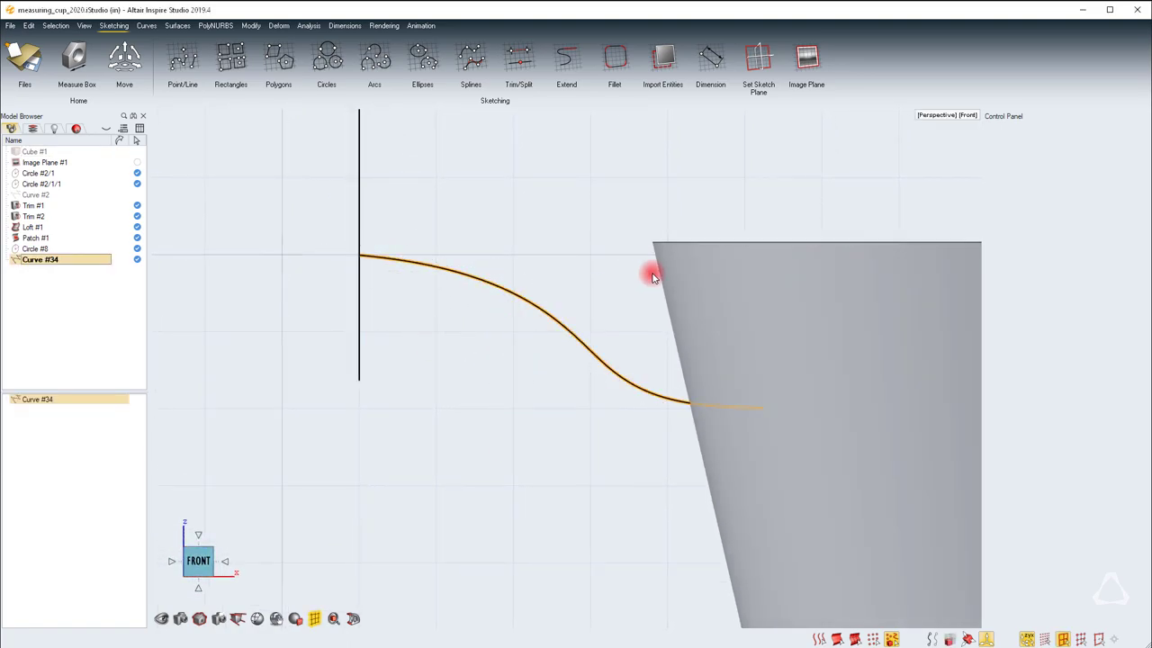
Sweep the circle as the profile along the S-curve as the path to form a tubular handle running into the cup
middle_drag(653, 274, 565, 370)
right_drag(565, 369, 625, 232)
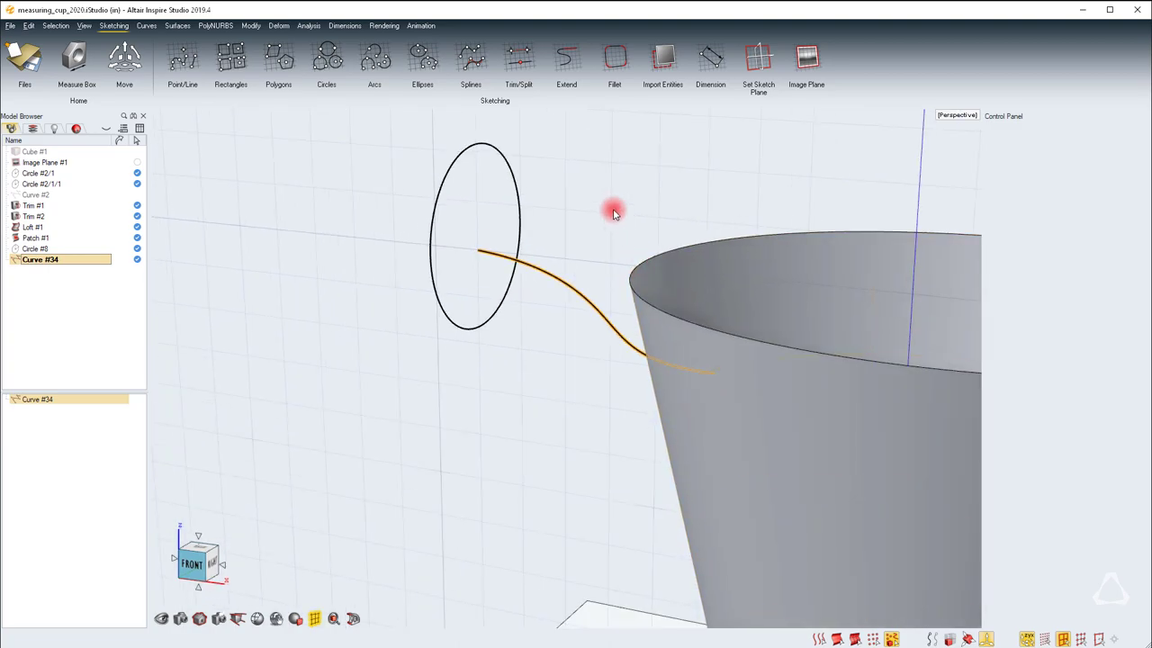
key(space)
click(462, 277)
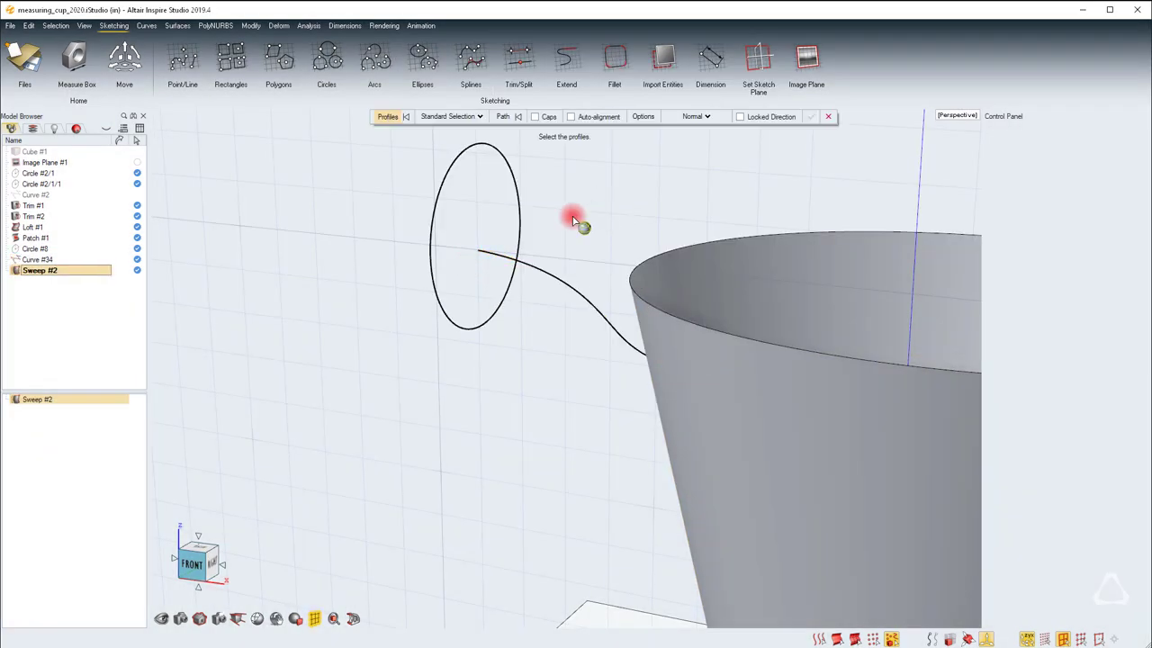
click(511, 176)
right_click(583, 199)
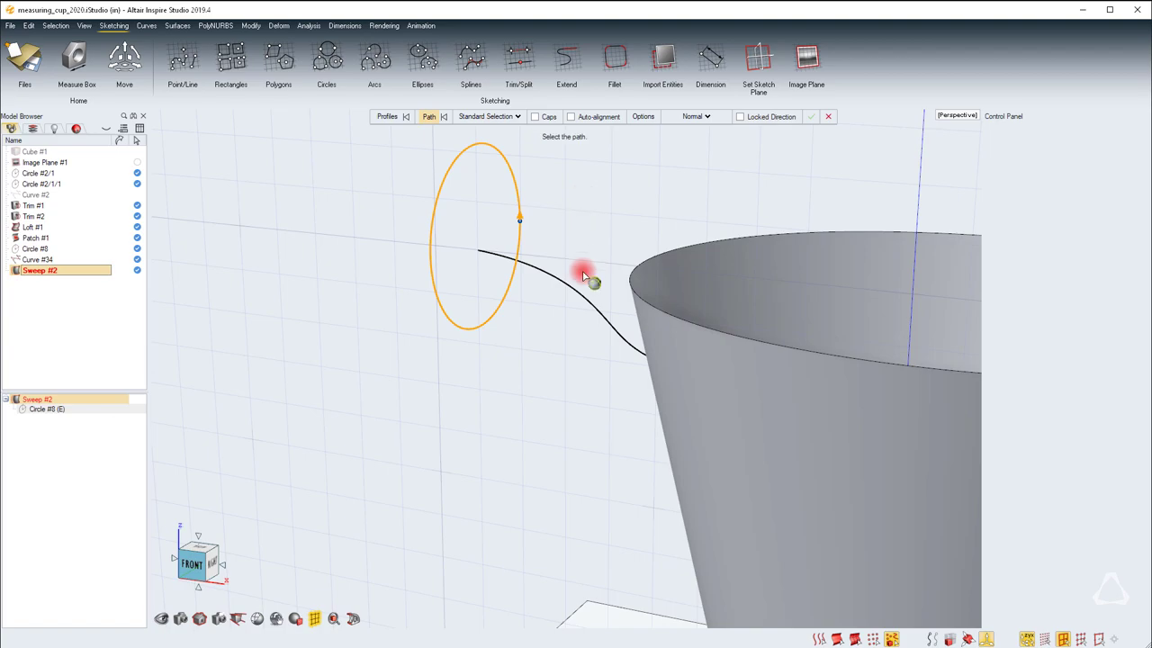
click(576, 292)
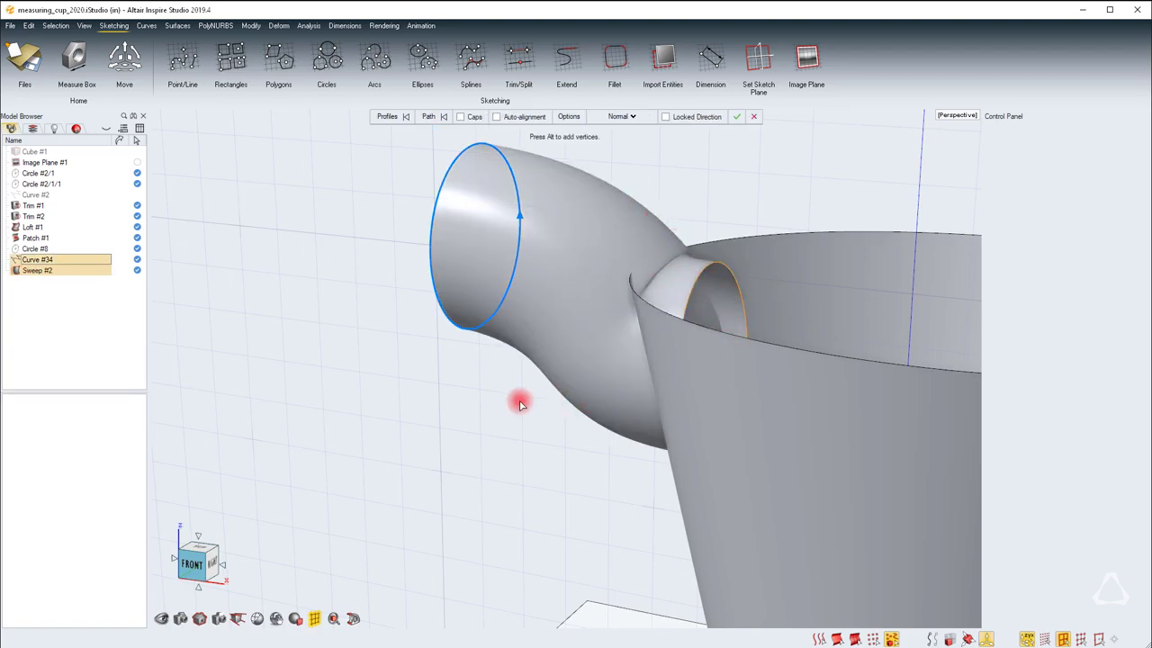
middle_drag(536, 443, 567, 370)
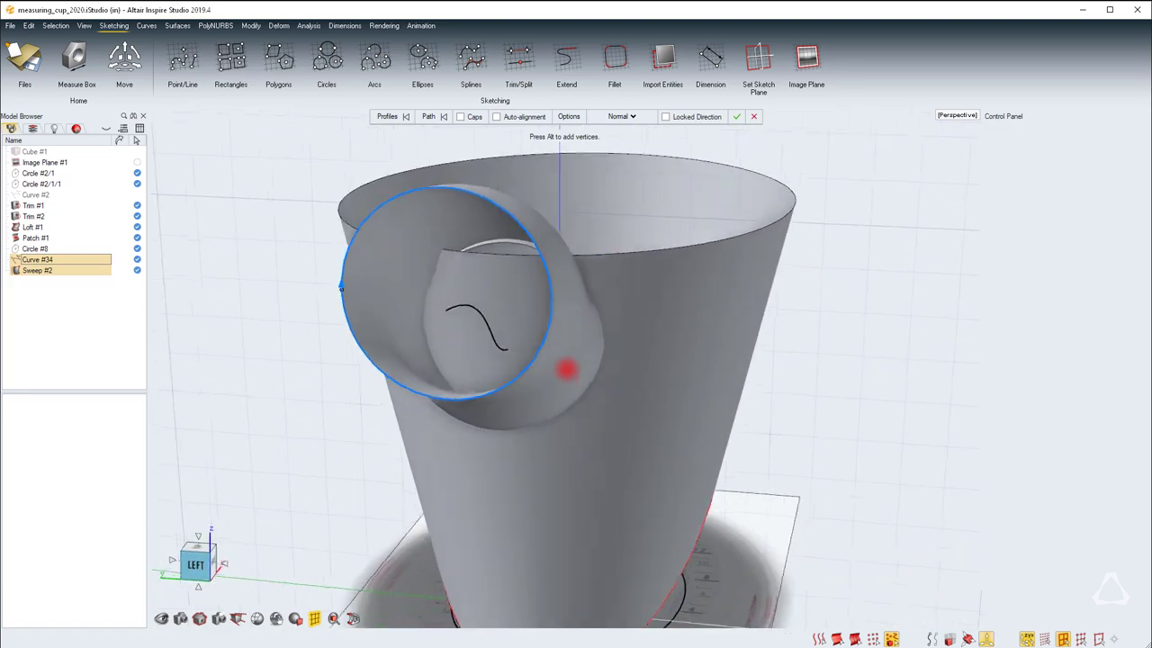
right_drag(566, 369, 531, 443)
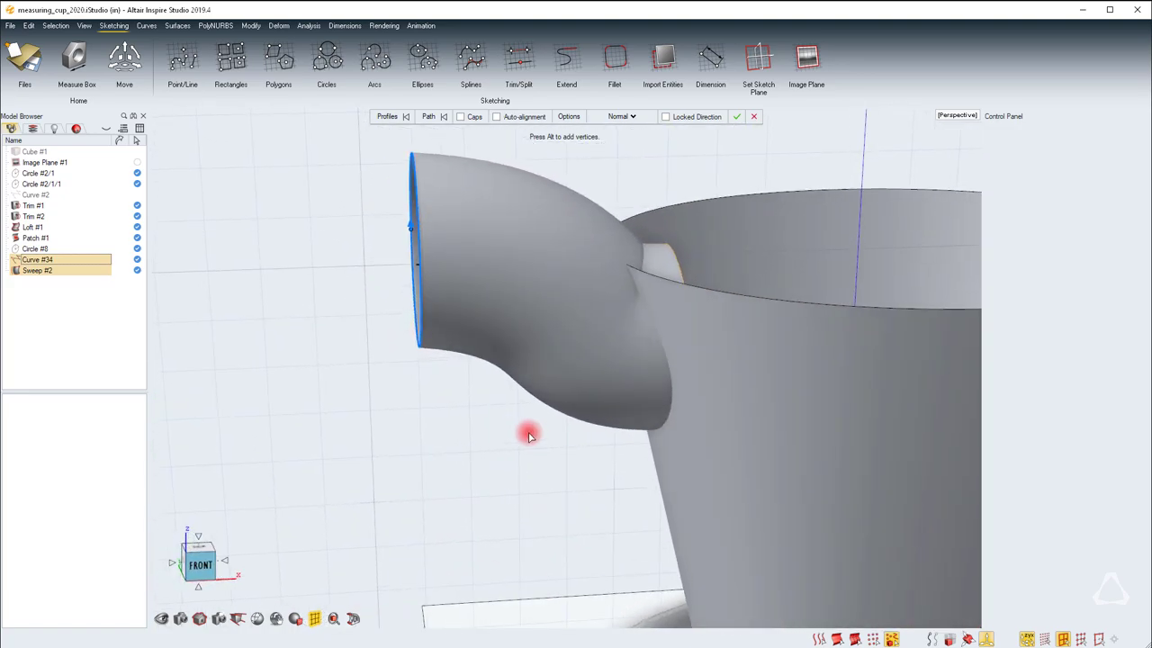
Edit the S-curve and add a control point that extends its inner end roughly horizontally farther into the cup
key(w)
key(Escape)
double_click(581, 331)
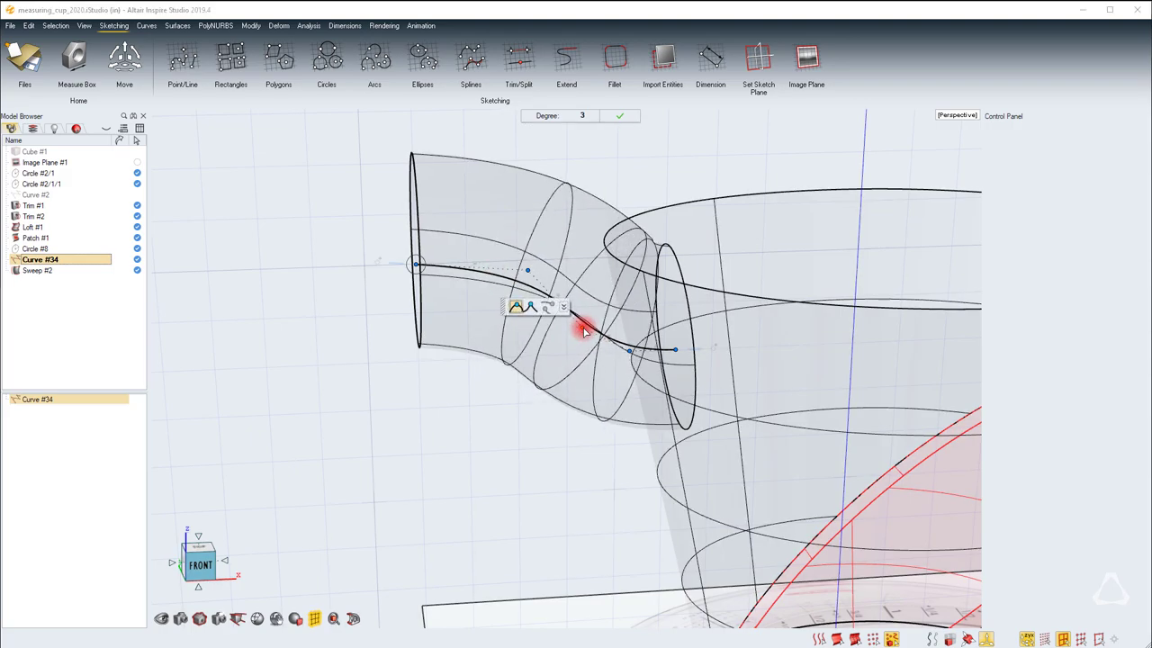
middle_drag(554, 356, 564, 369)
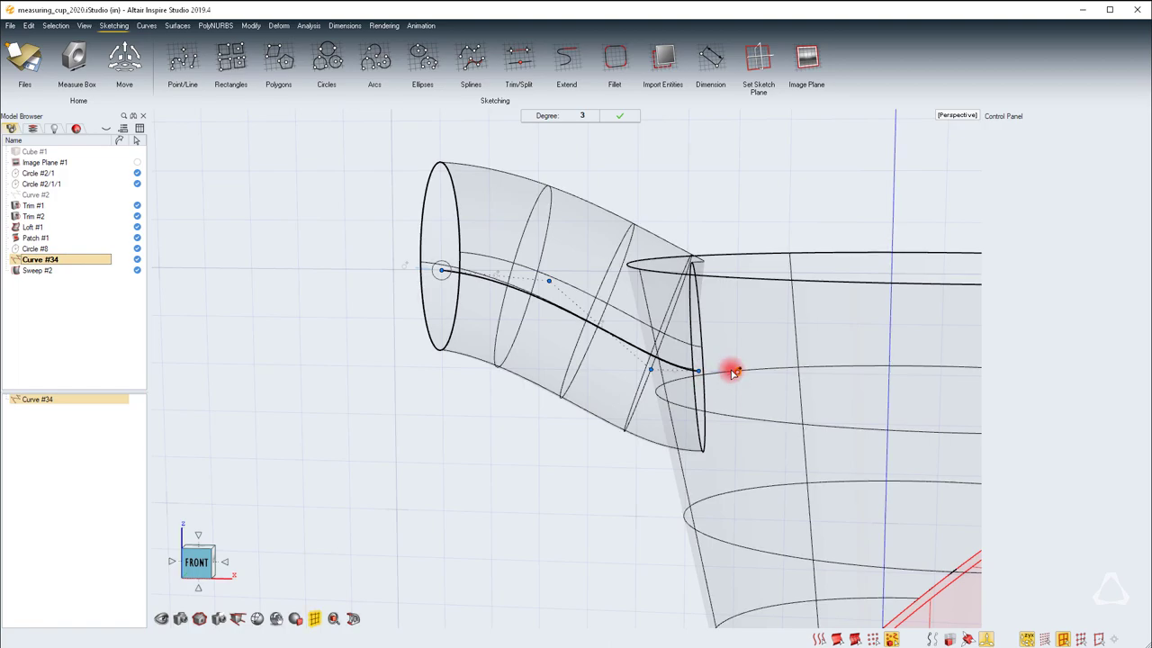
drag(737, 372, 837, 378)
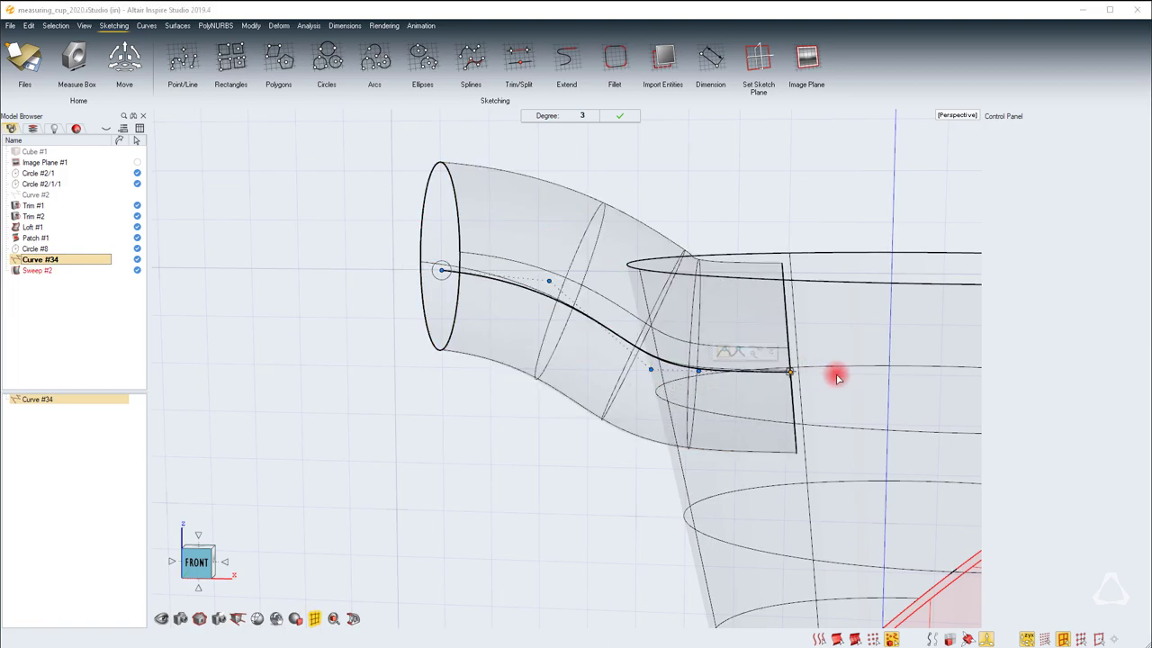
In the Front view, slide the S-curve's second-to-last control point inward toward the new end point and finish editing
click(195, 558)
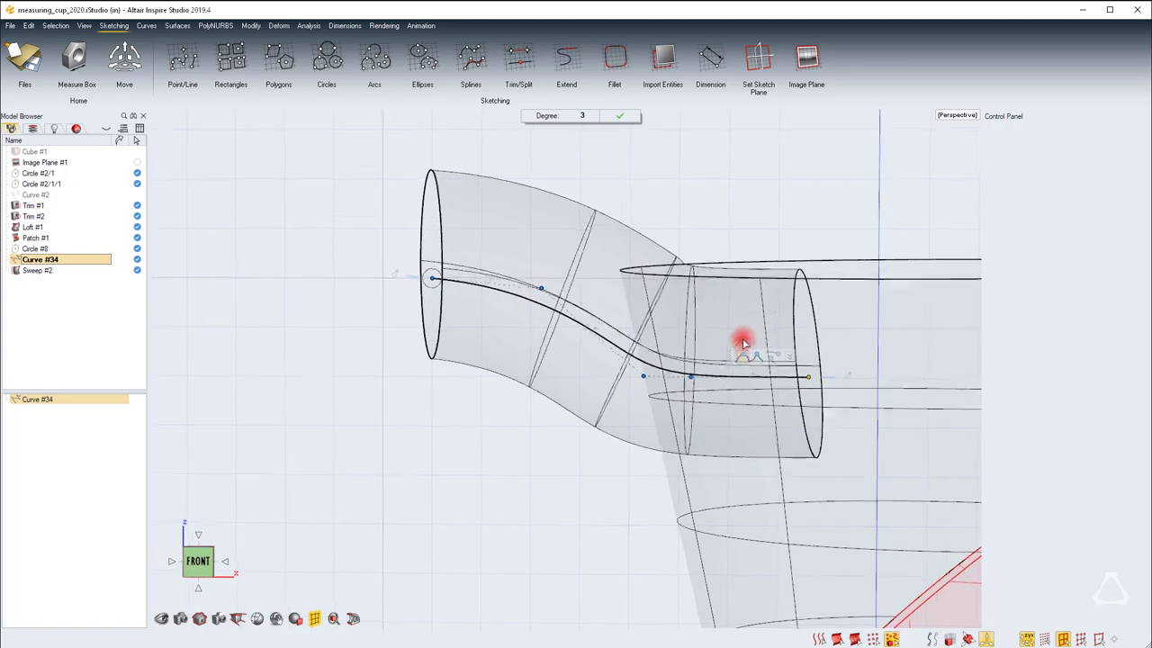
scroll(676, 257, up, 2)
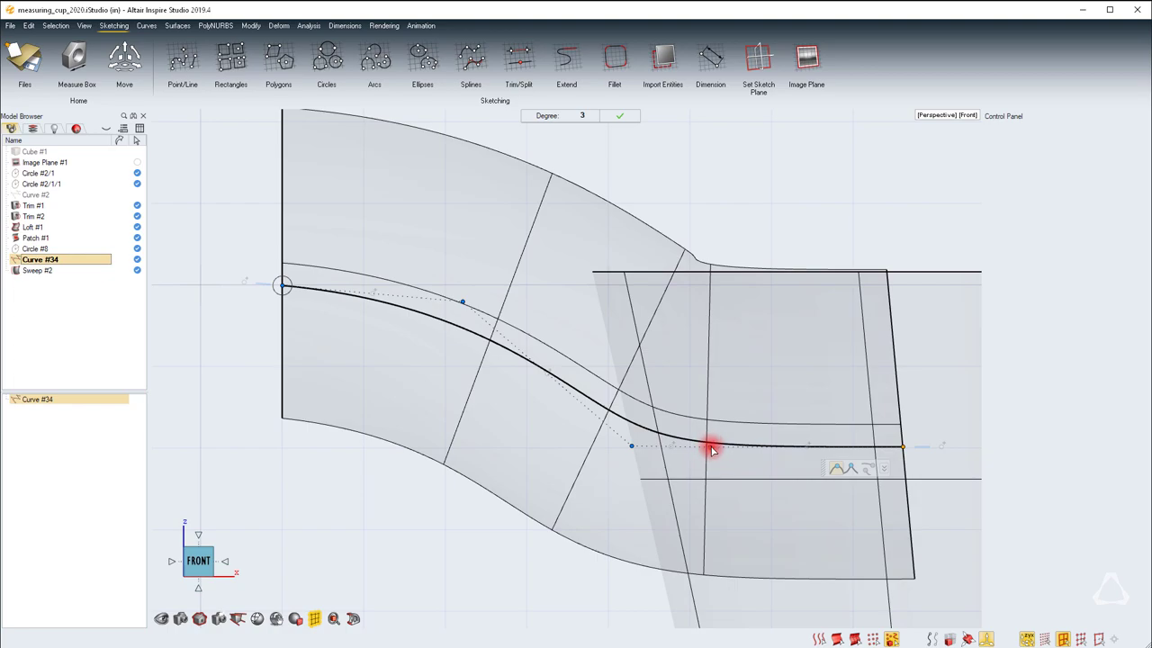
drag(711, 449, 786, 447)
right_click(750, 411)
scroll(575, 402, down, 3)
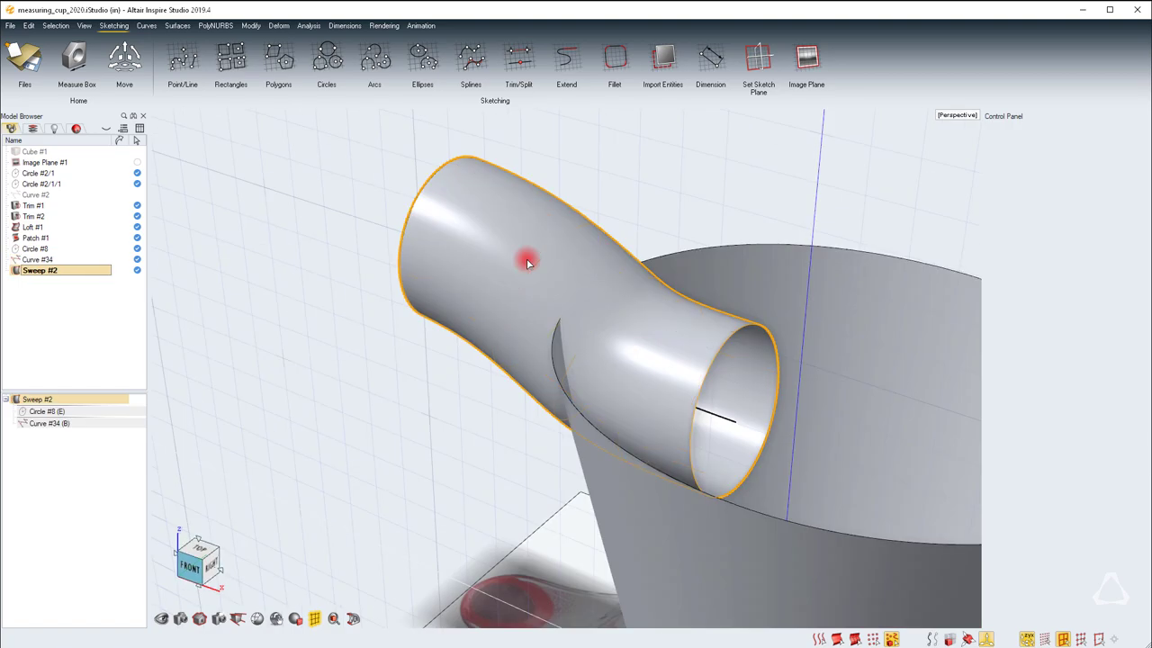
Edit the swept handle and enable caps to close both of its ends
double_click(529, 261)
click(460, 117)
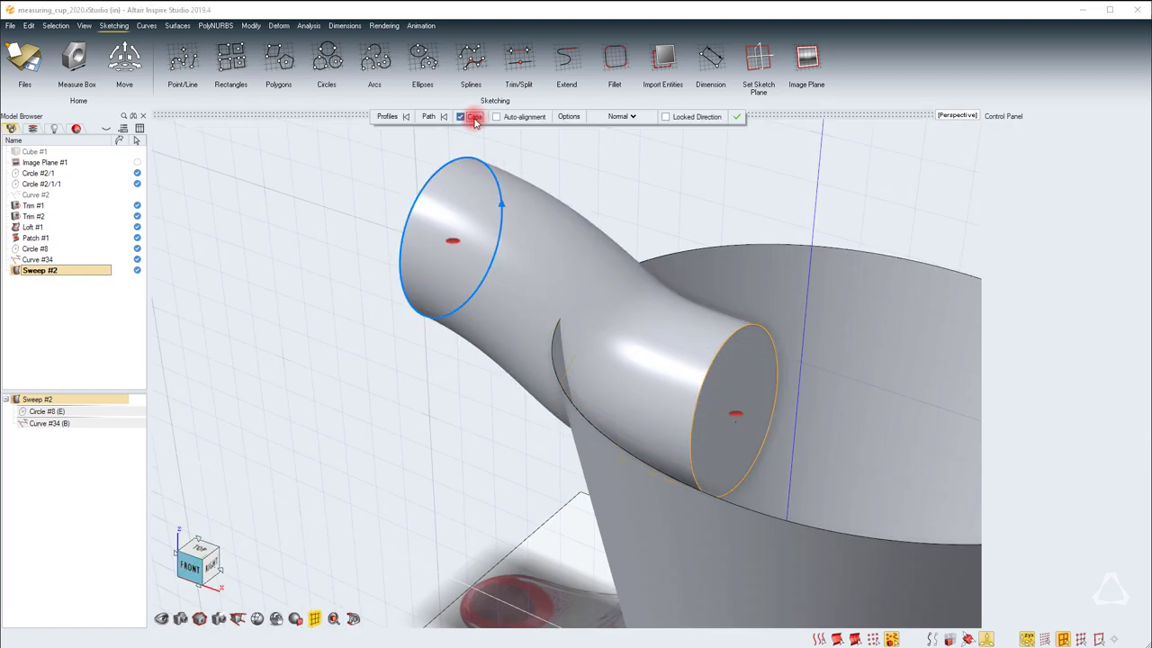
click(737, 118)
click(724, 183)
mouse_move(572, 365)
middle_down()
mouse_move(582, 368)
mouse_move(568, 364)
middle_up()
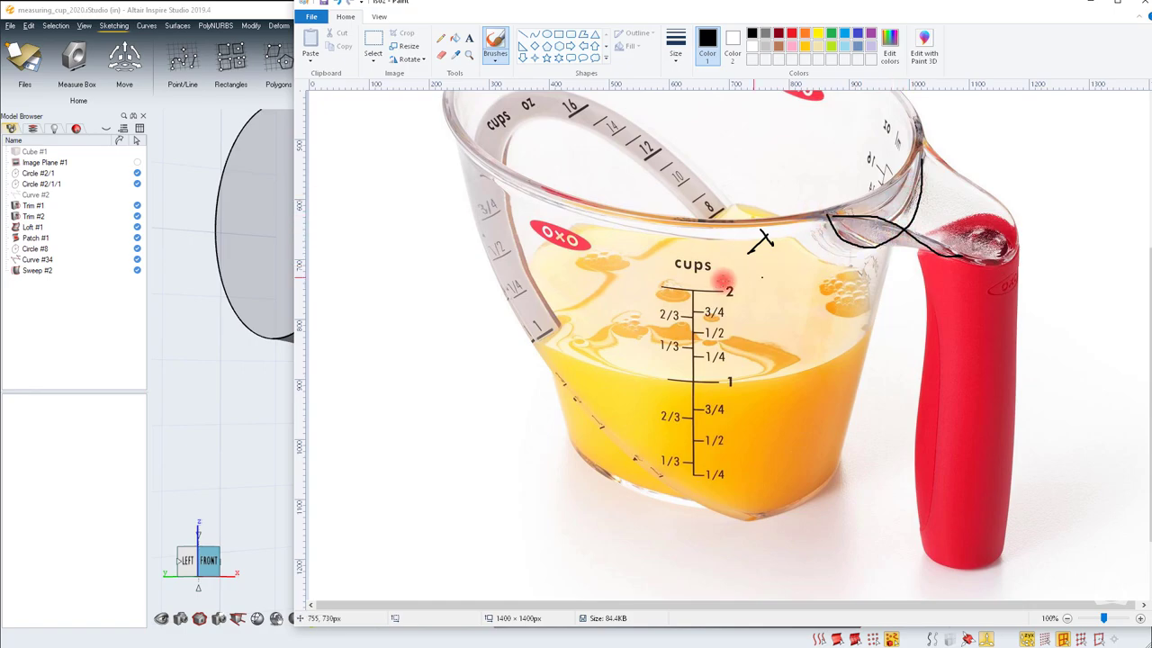
Switch from the reference photo in Paint back to the cup model in Inspire Studio
click(231, 13)
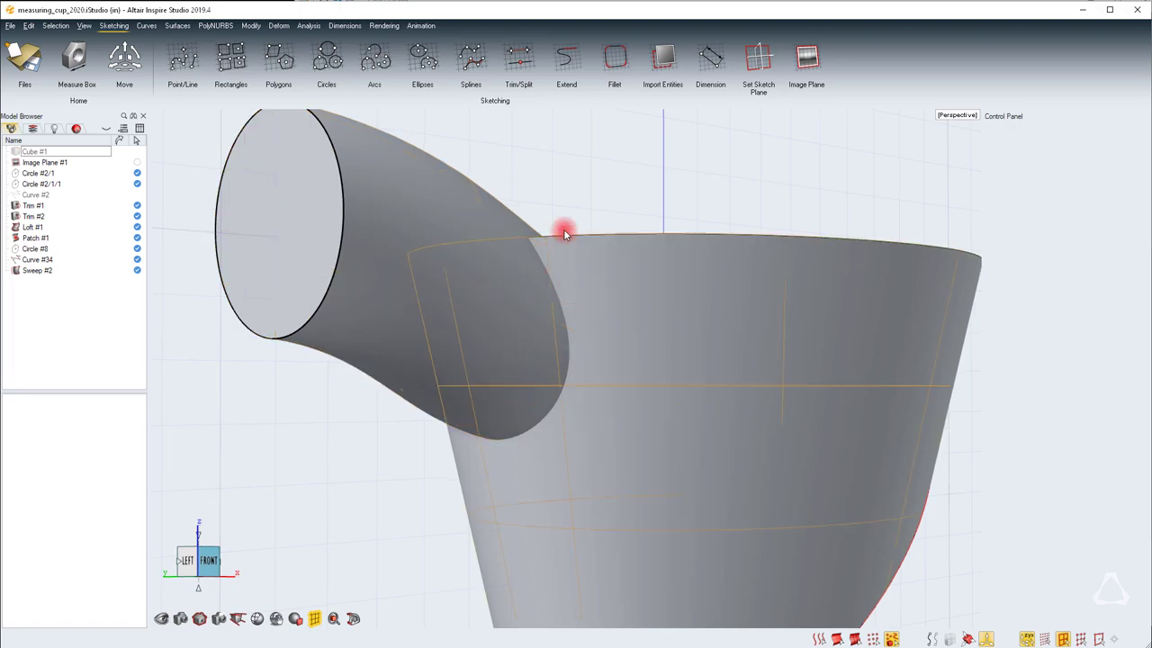
click(577, 175)
scroll(558, 225, down, 3)
click(436, 243)
click(529, 178)
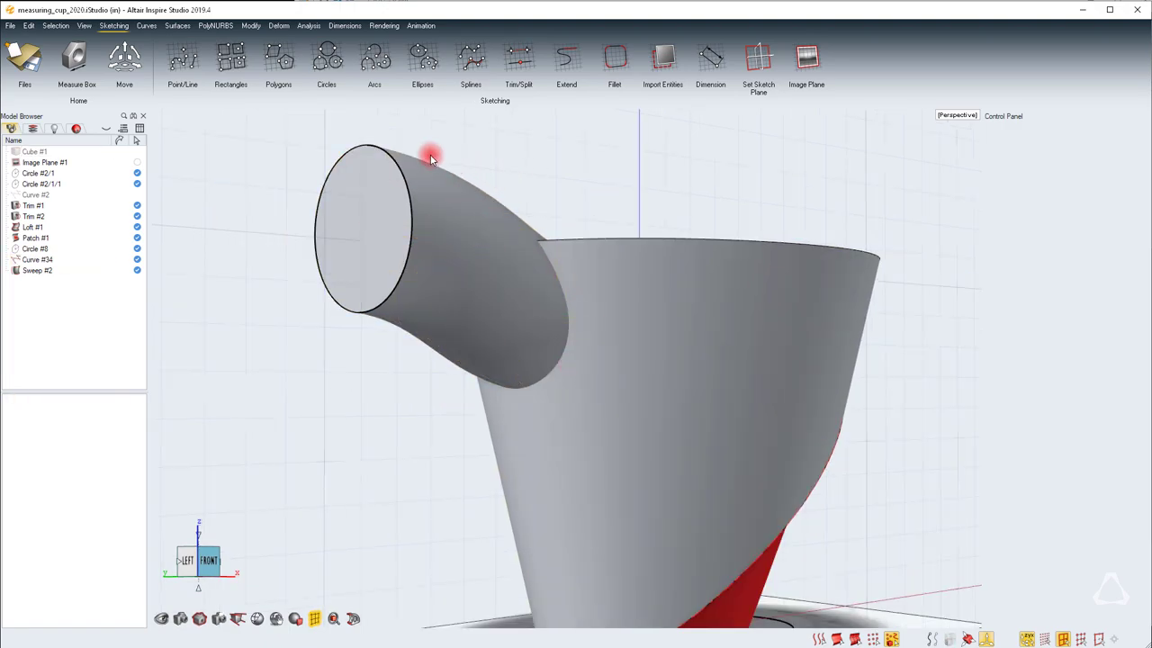
Select the handle's outer profile circle and move it upward, above the start of the S-curve
click(396, 154)
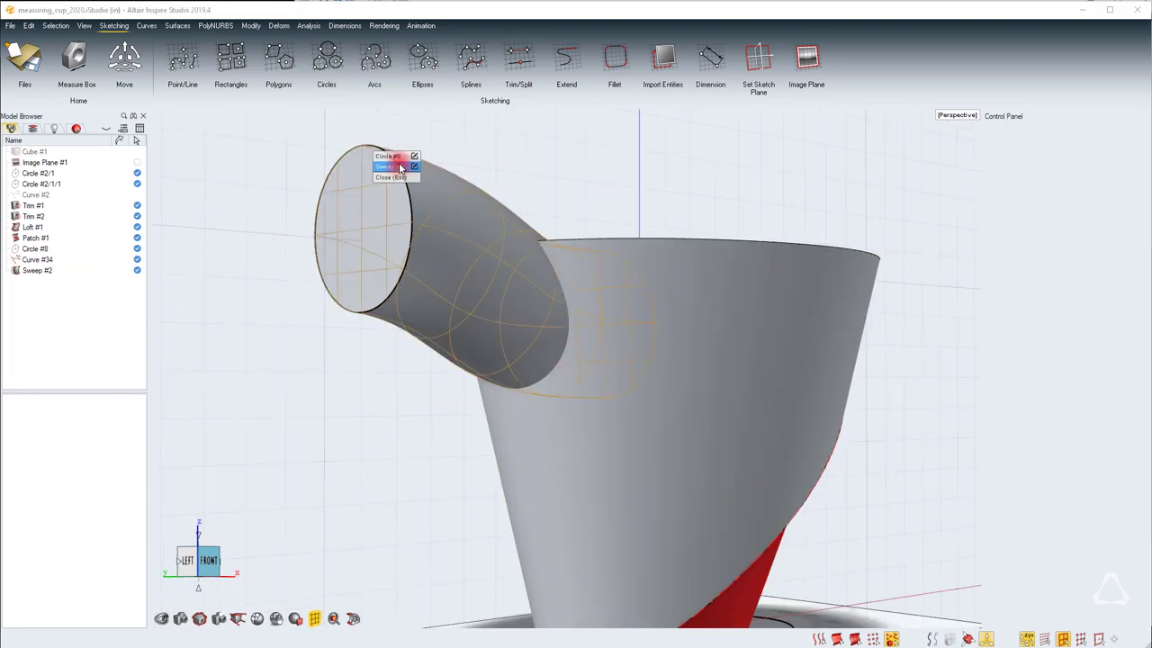
click(399, 167)
click(432, 137)
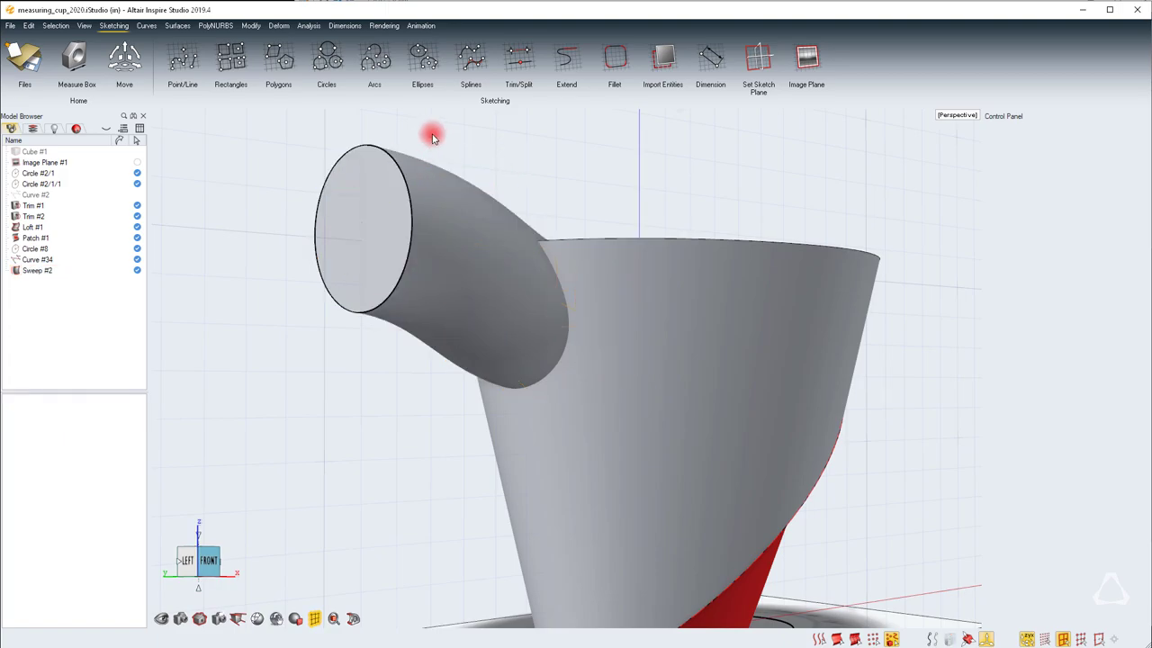
click(398, 159)
click(404, 167)
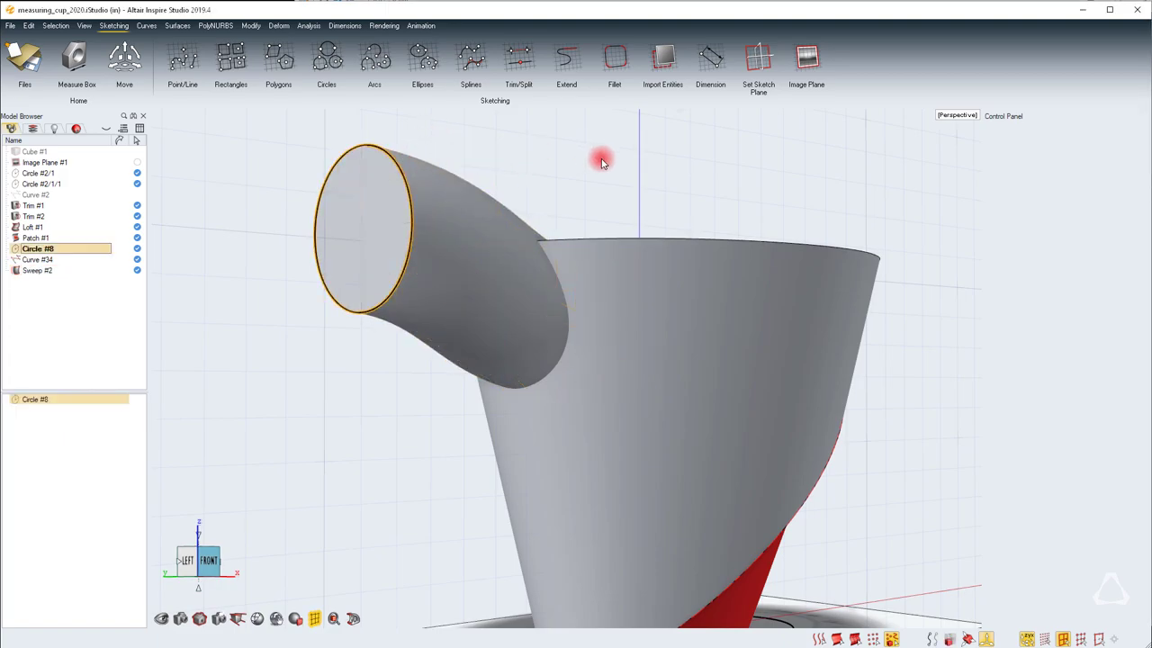
key(m)
drag(368, 299, 380, 246)
key(Escape)
Delete the swept handle surface, keeping its profile circle and the S-curve
scroll(555, 258, down, 3)
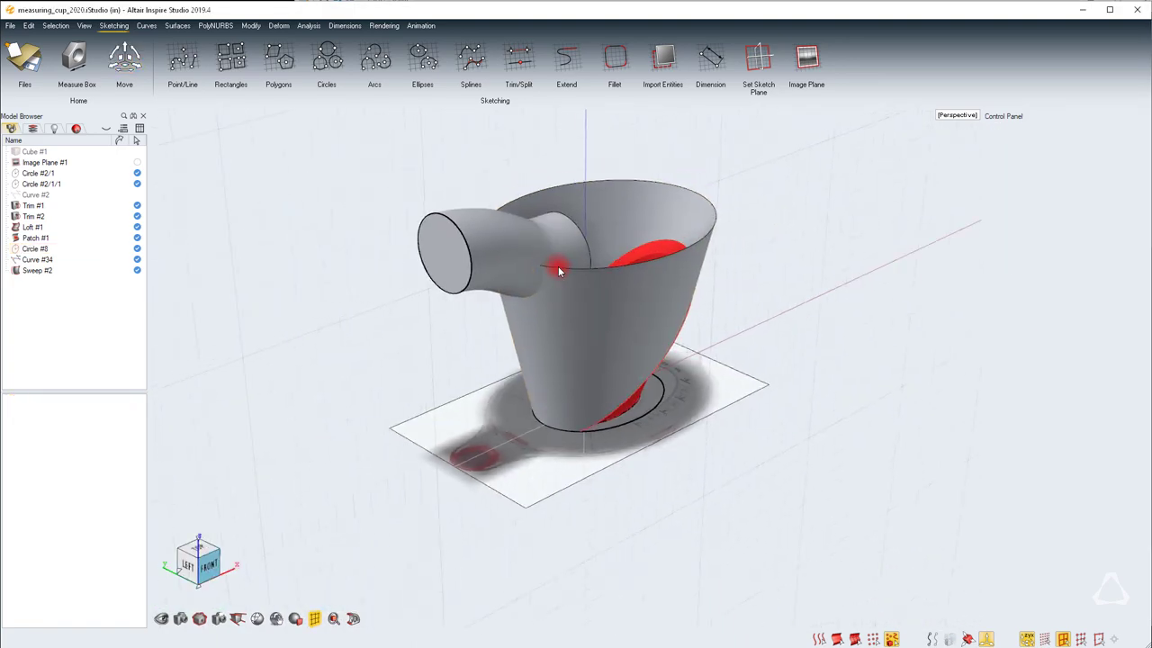
scroll(582, 239, up, 3)
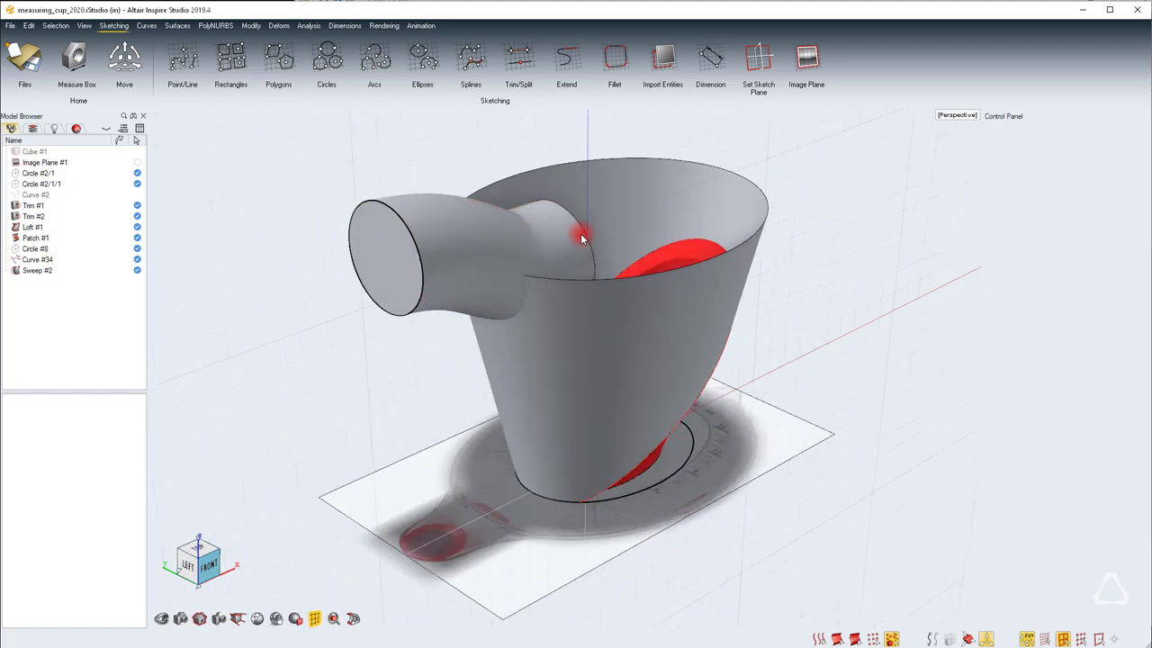
click(458, 218)
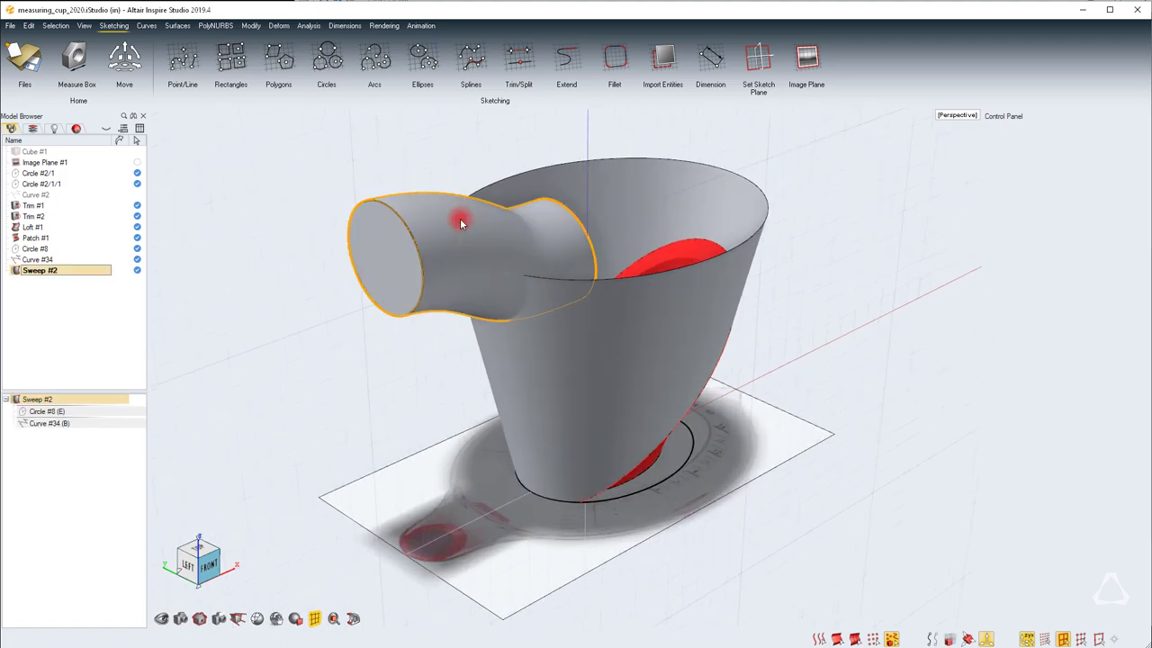
key(Delete)
Copy and paste the profile circle, and move the copy inside the cup near the S-curve's inner end
click(397, 219)
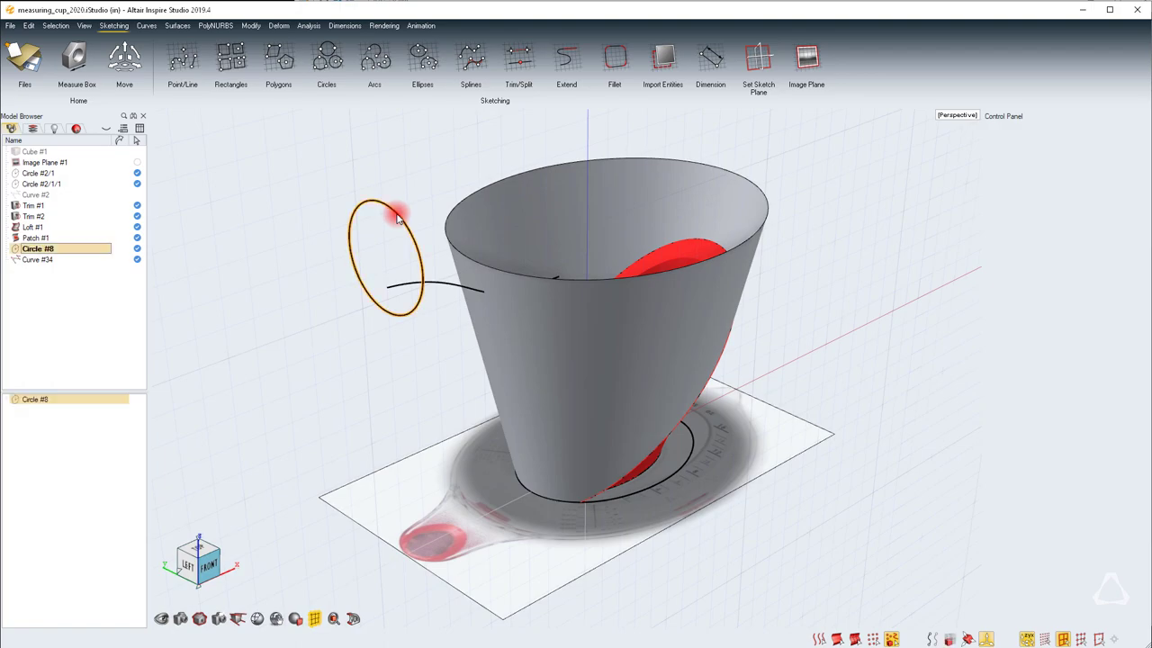
key(ctrl+c)
key(ctrl+v)
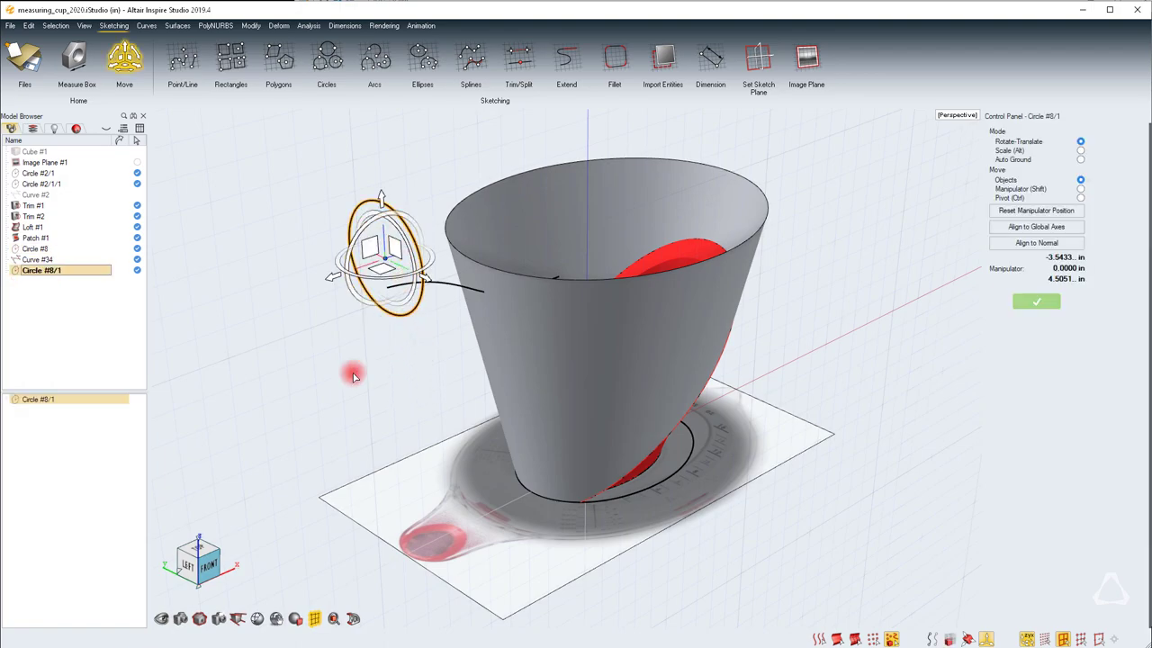
click(212, 570)
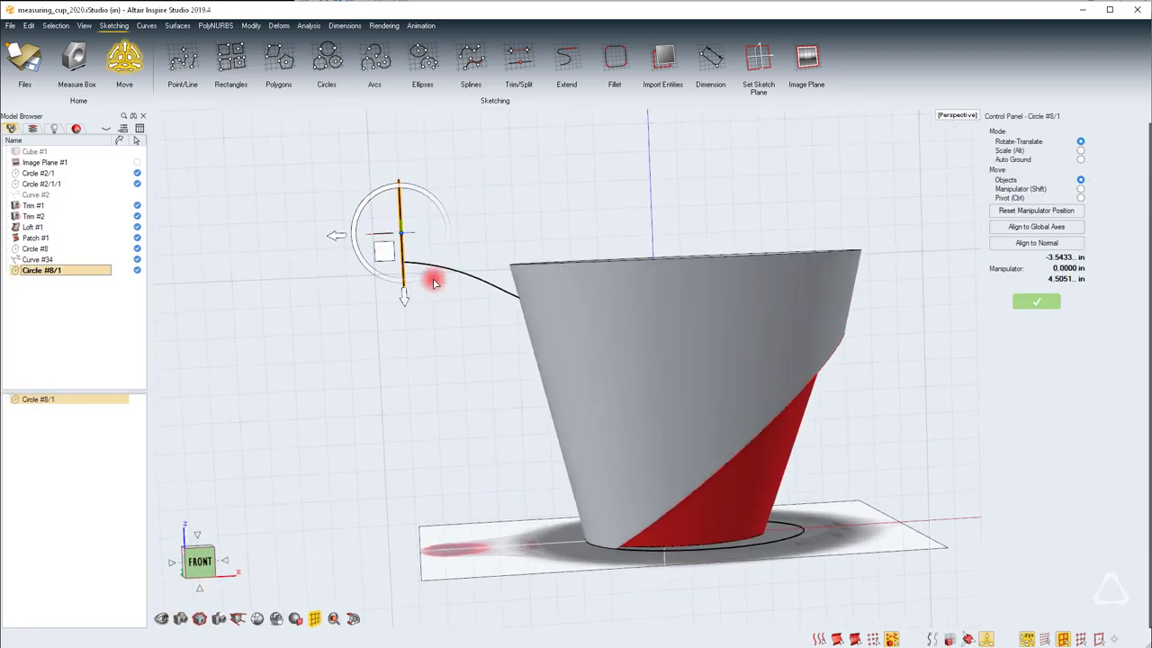
drag(438, 208, 656, 229)
mouse_move(537, 396)
middle_down()
mouse_move(552, 369)
mouse_move(831, 209)
middle_up()
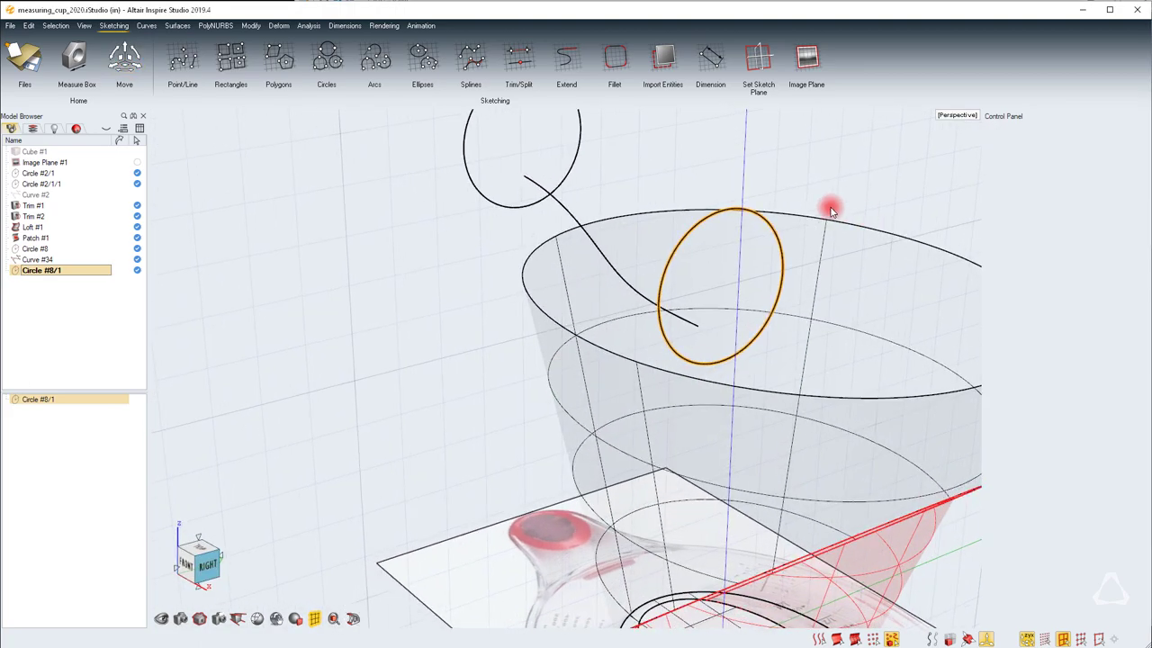
Set the diameter of the copied circle inside the cup to 2 in
double_click(715, 220)
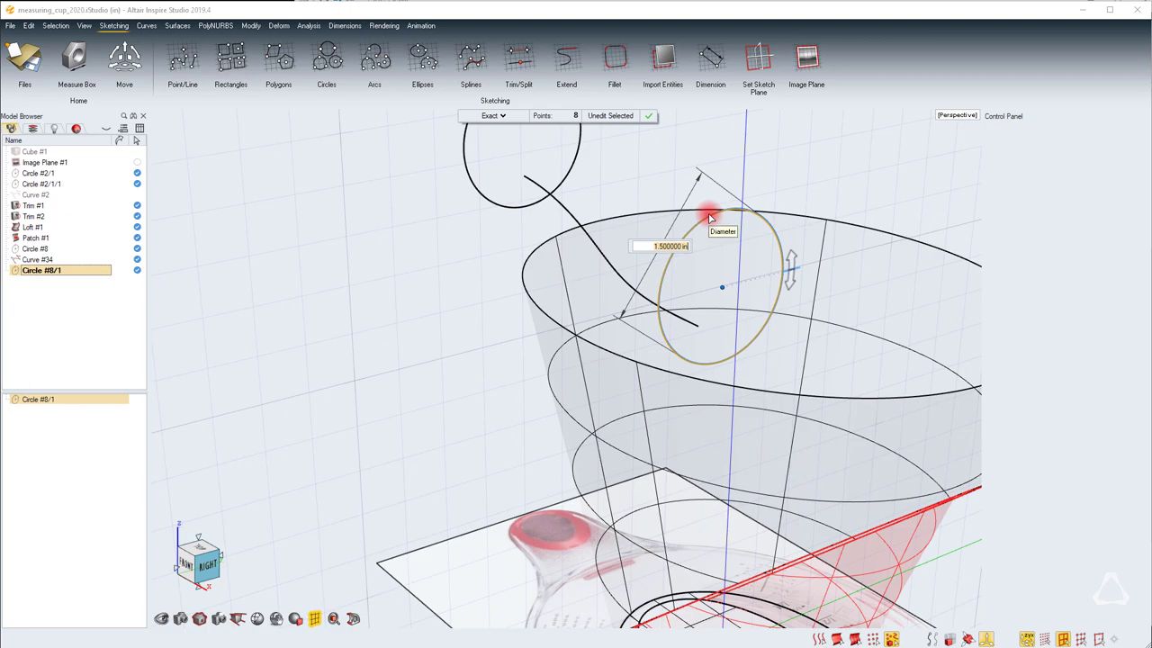
text(2)
key(Return)
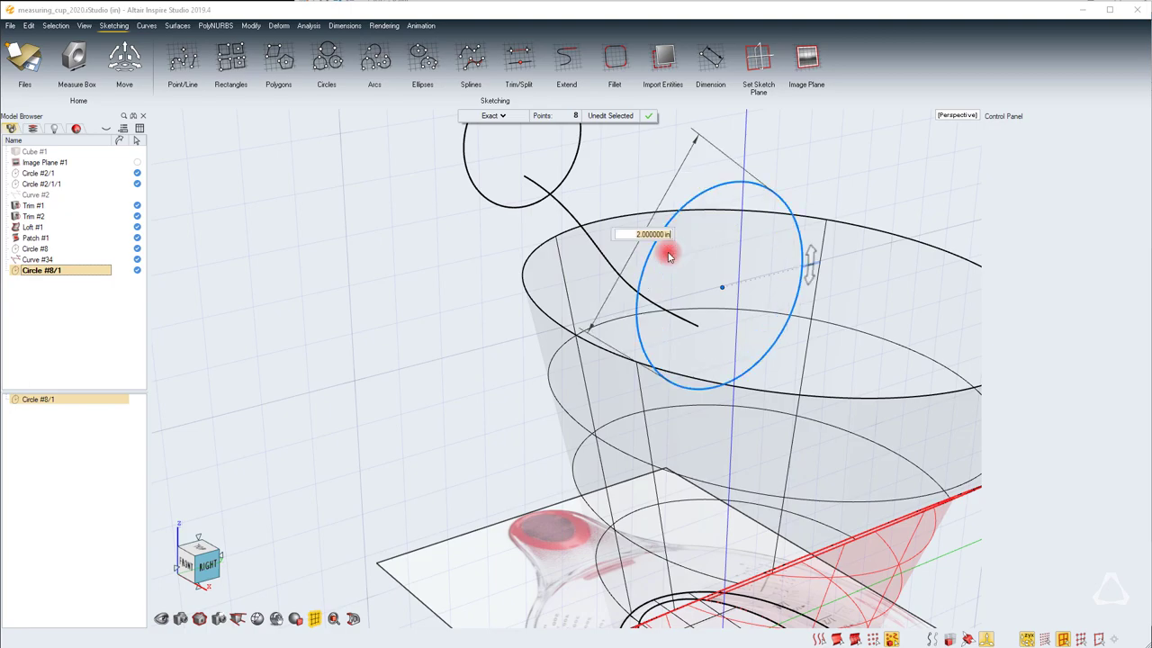
right_click(707, 270)
click(438, 226)
Create a Rail Sweep using the outer and inner circles as profiles and the S-curve as the rail
scroll(435, 227, down, 3)
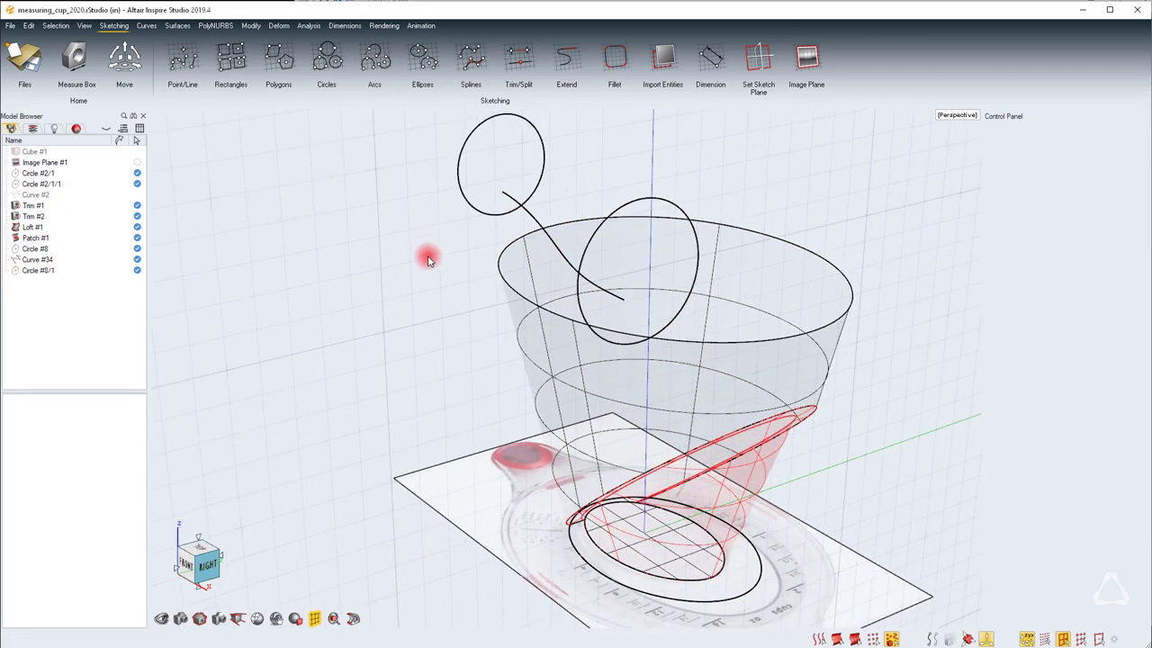
middle_drag(428, 256, 567, 369)
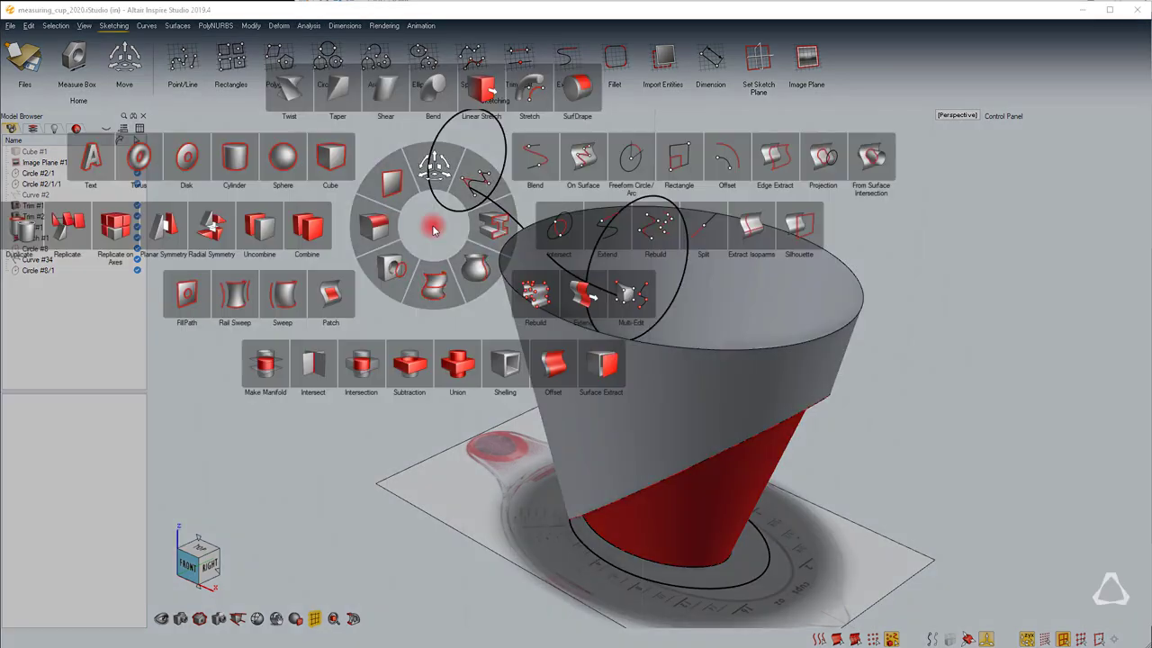
right_click(433, 232)
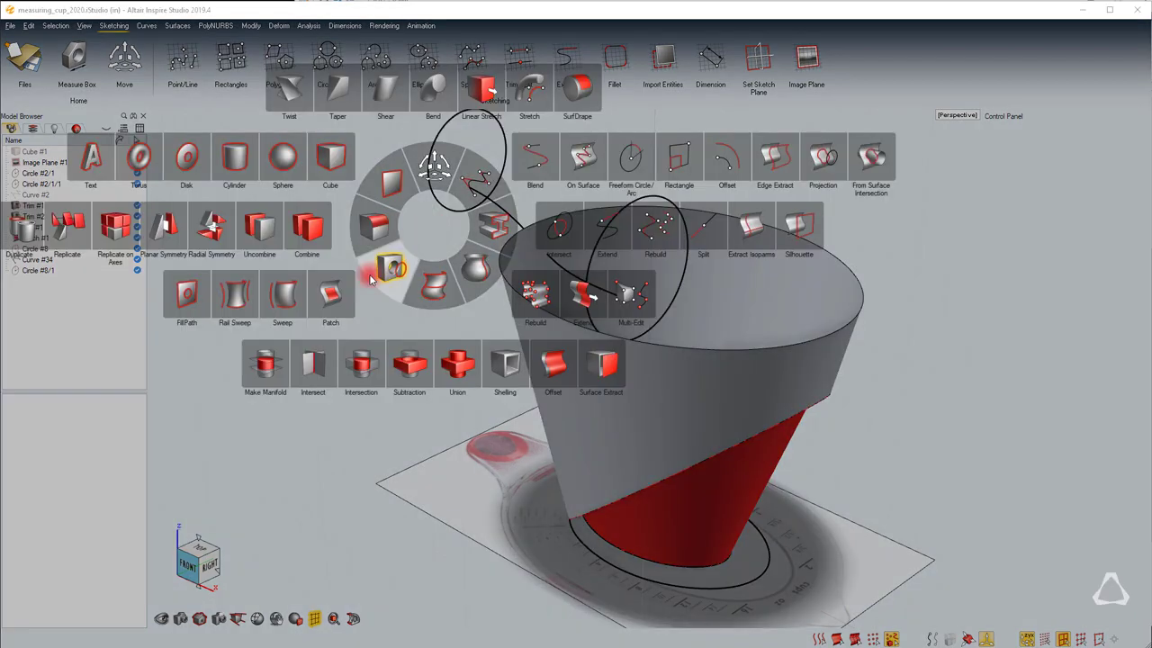
click(251, 300)
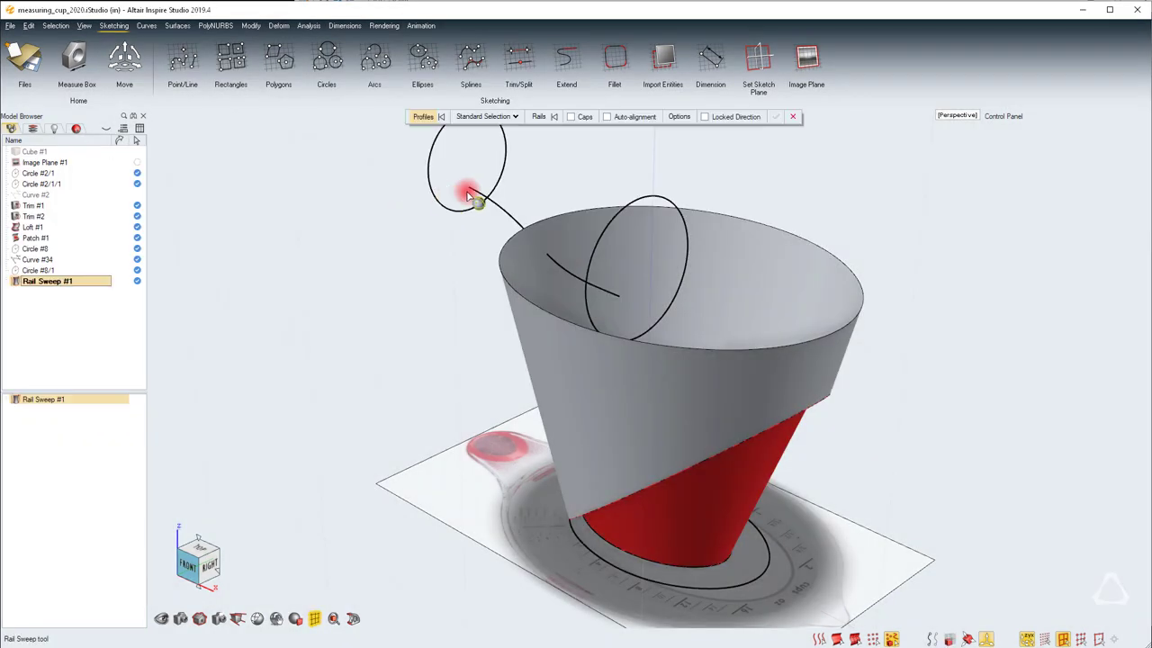
click(506, 151)
click(664, 197)
right_click(621, 180)
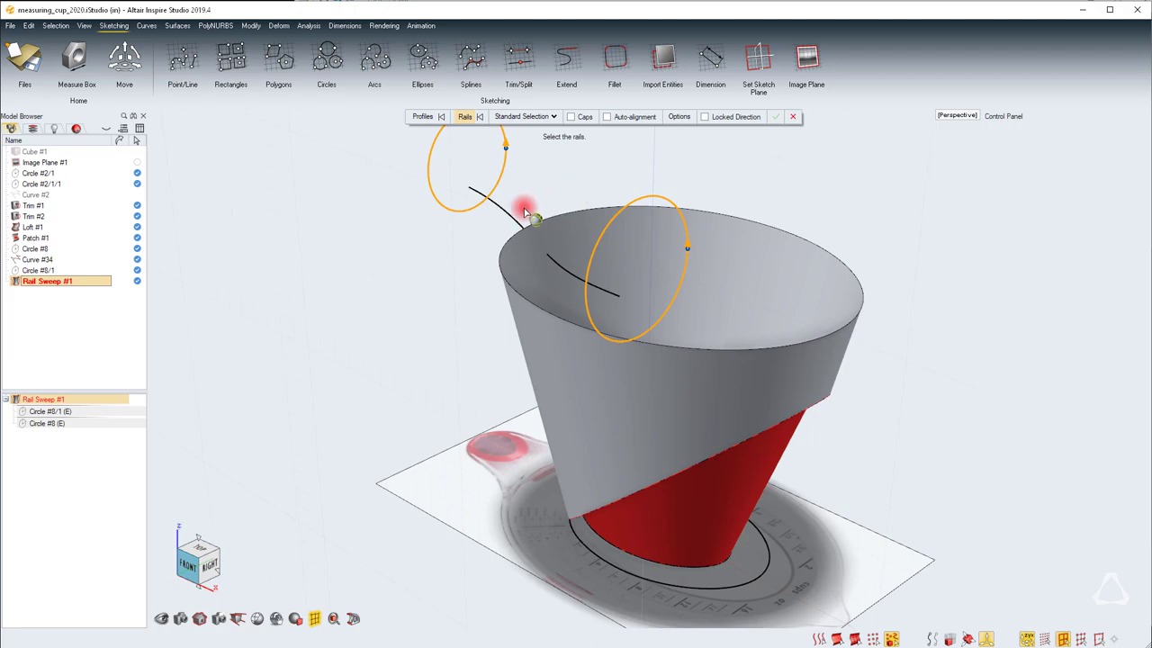
click(508, 216)
middle_drag(509, 216, 566, 365)
right_drag(565, 364, 470, 362)
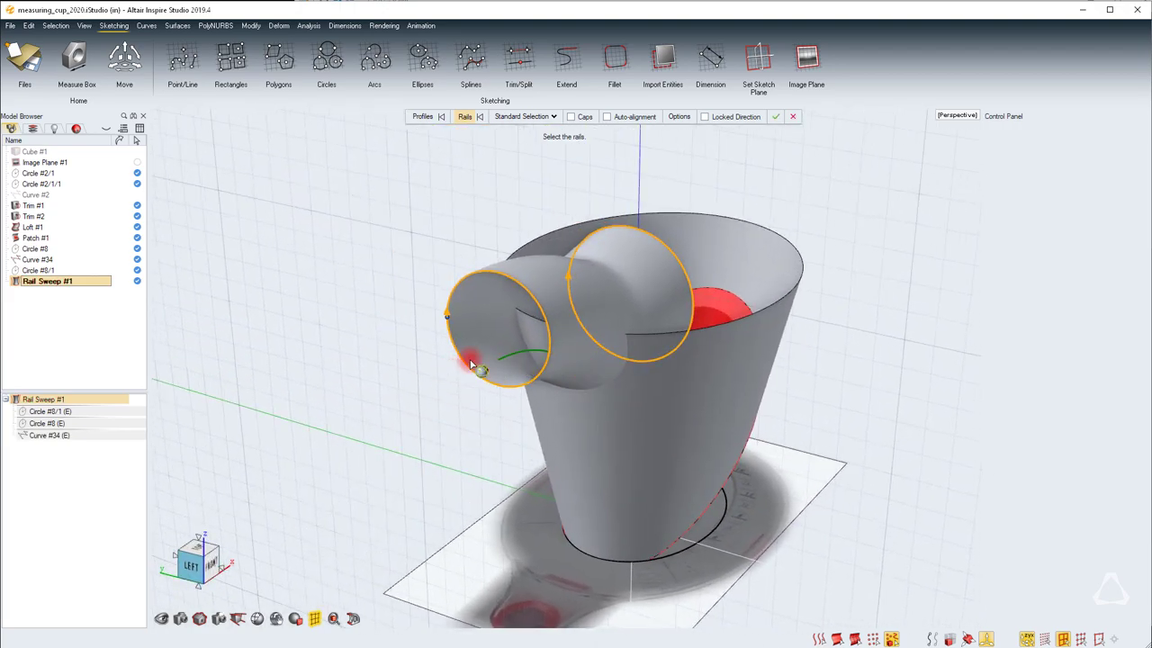
right_click(563, 363)
scroll(471, 322, up, 4)
right_click(234, 298)
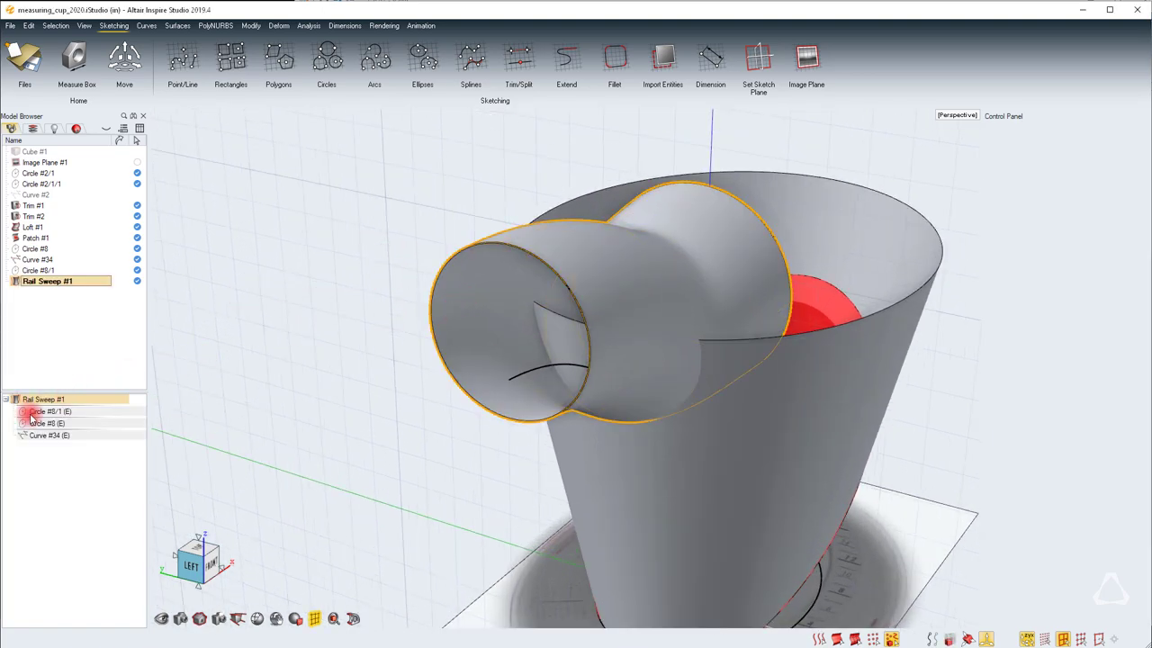
Select the inner profile circle of the rail sweep and move it up about 0.27 in along Z
double_click(45, 423)
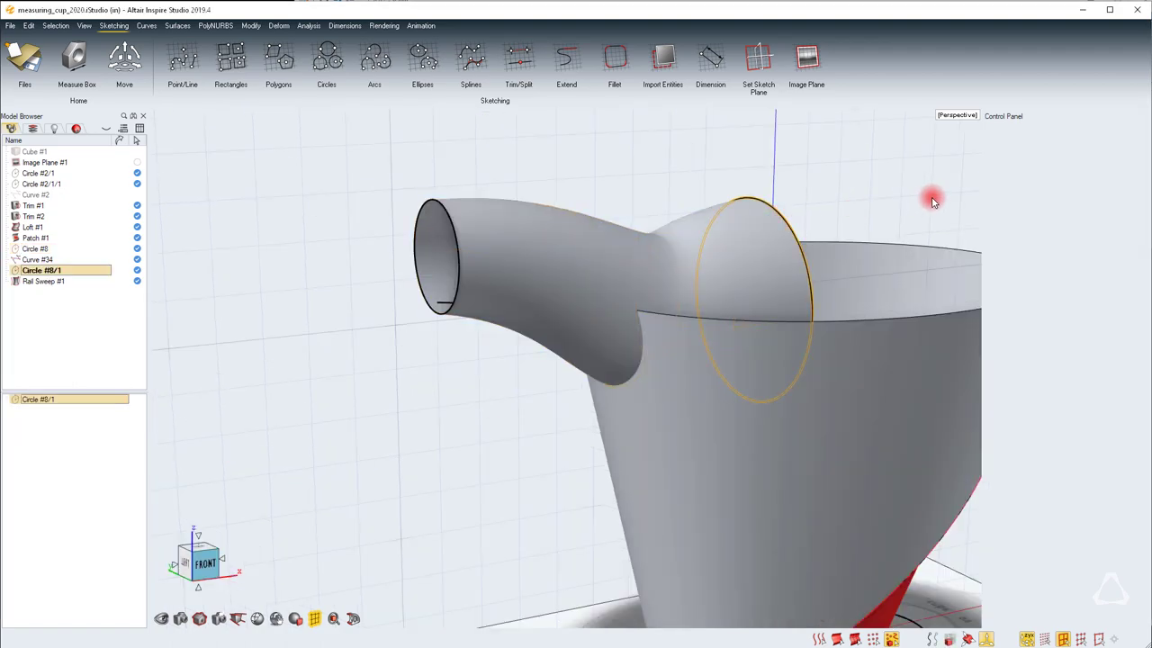
key(m)
drag(746, 226, 765, 185)
middle_drag(659, 247, 617, 371)
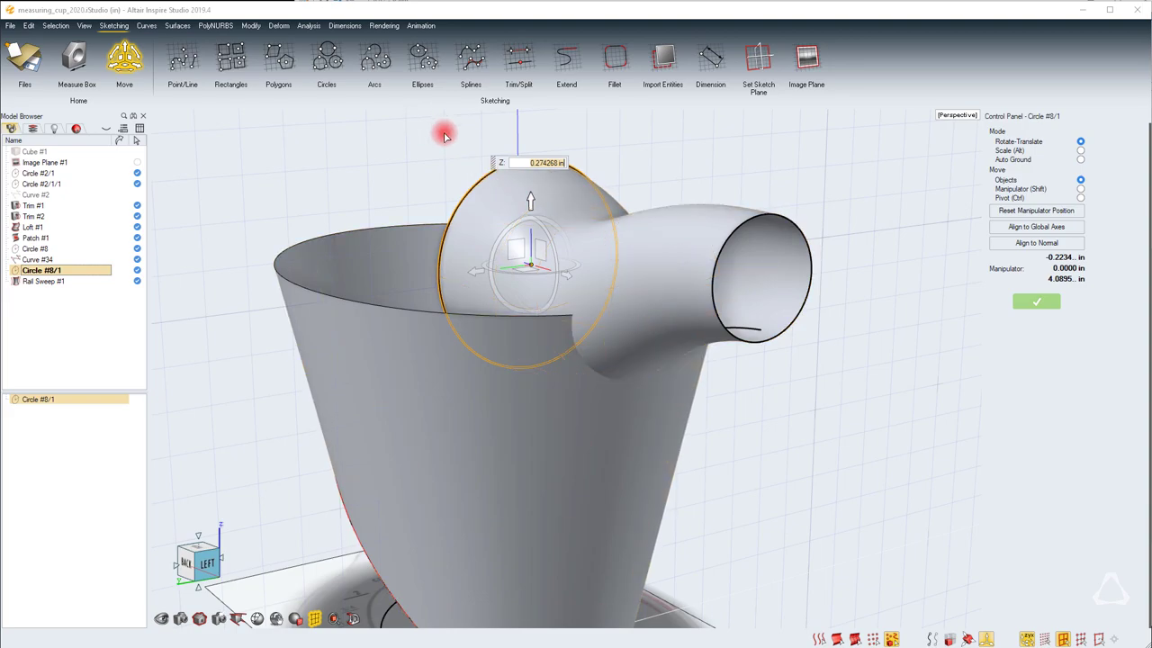
right_drag(442, 134, 300, 156)
Edit the inner profile circle and enlarge its diameter to widen the handle's inner end
double_click(440, 252)
drag(441, 264, 396, 264)
right_drag(394, 263, 259, 256)
scroll(255, 255, down, 3)
Move the enlarged inner circle up about 0.44 in along Z, and deselect it
key(m)
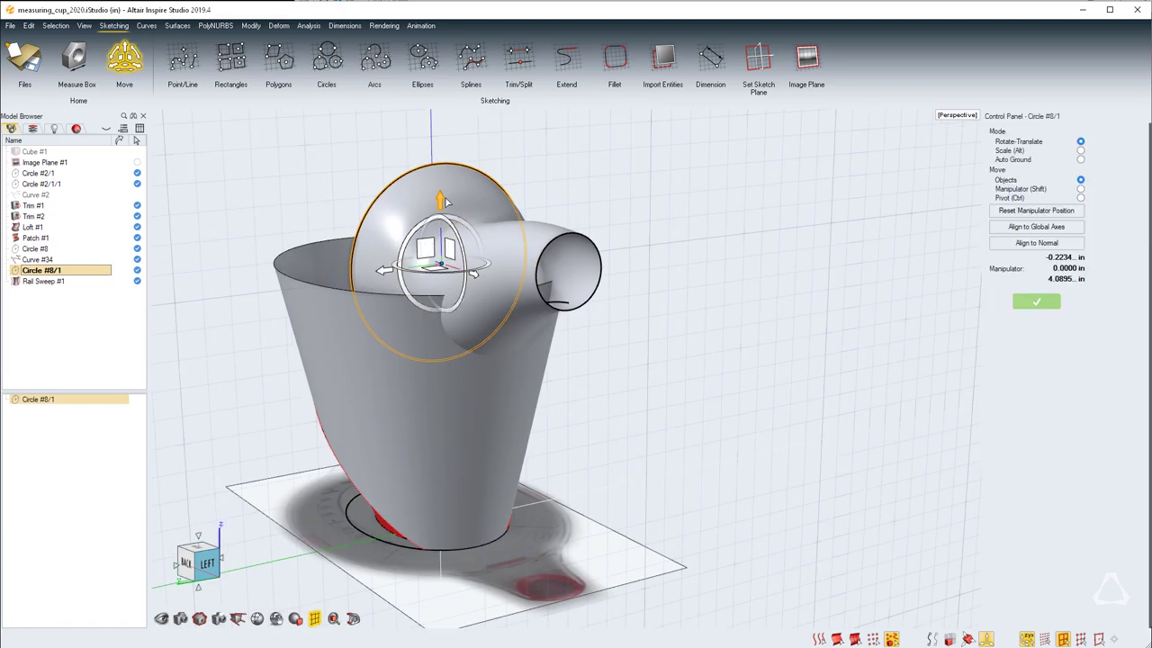
drag(442, 198, 439, 170)
middle_drag(630, 382, 544, 378)
scroll(558, 332, up, 5)
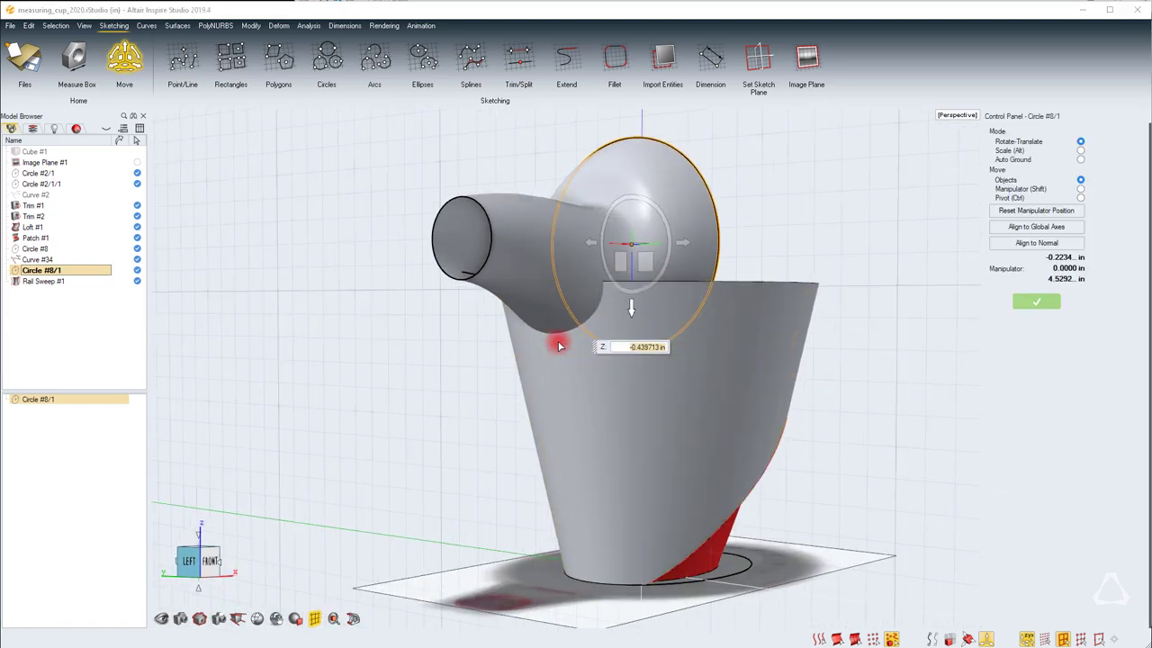
right_drag(874, 209, 795, 208)
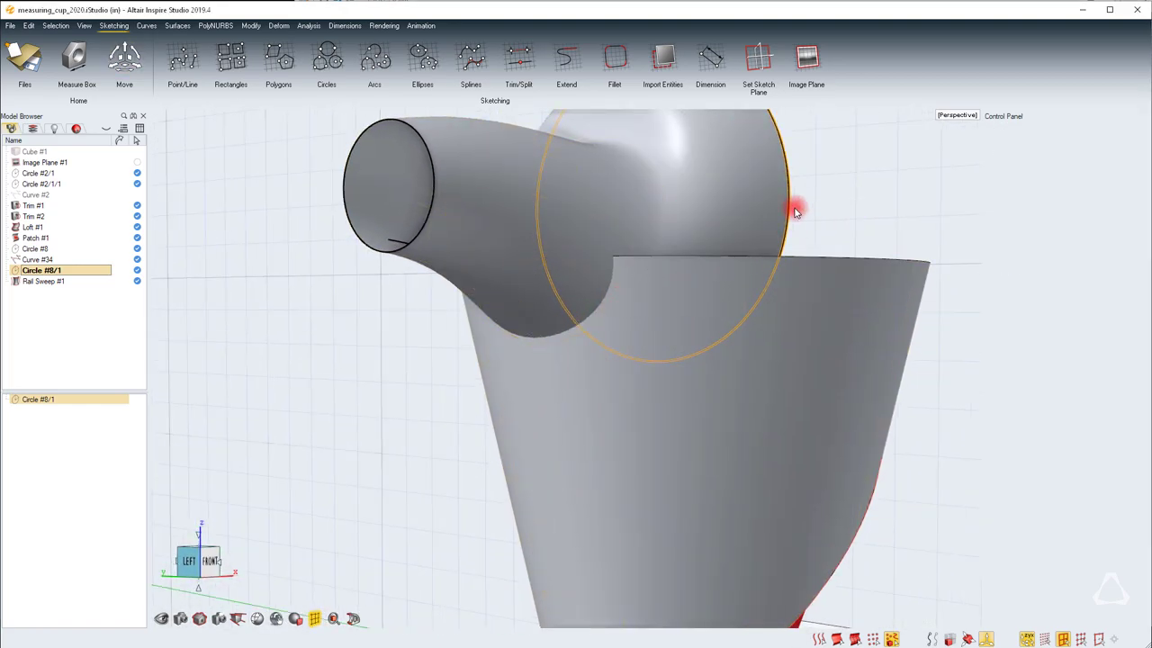
click(893, 197)
key(space)
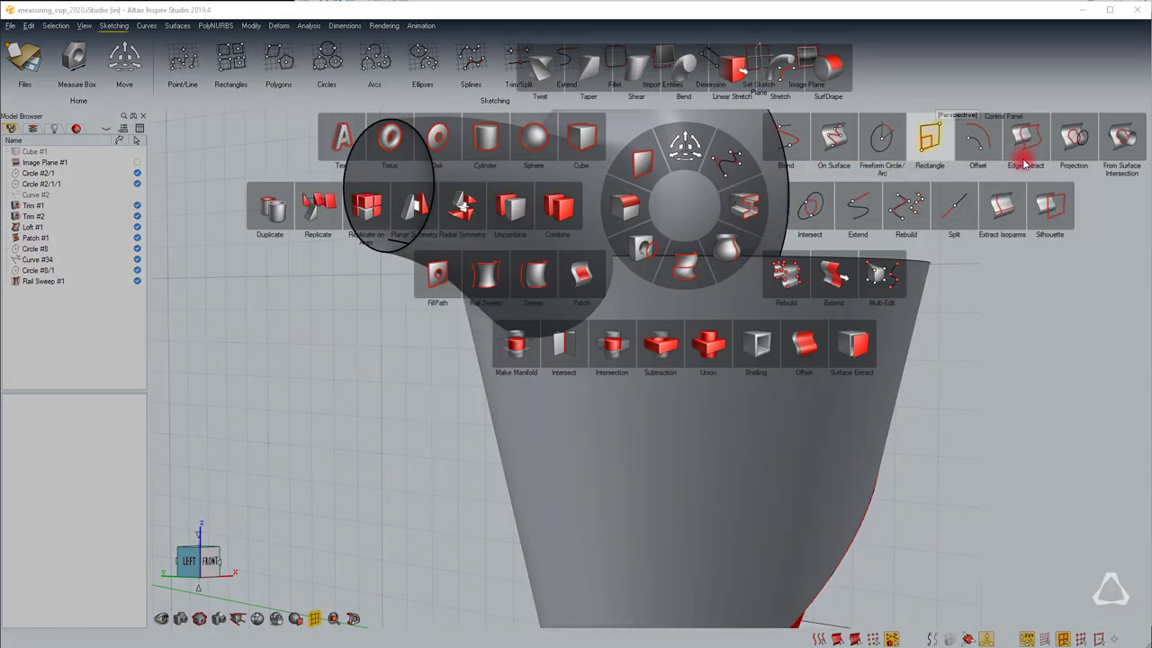
Create a curve from the surface intersection between the cup's upper body and the handle's rail sweep
click(1121, 140)
click(684, 360)
click(551, 247)
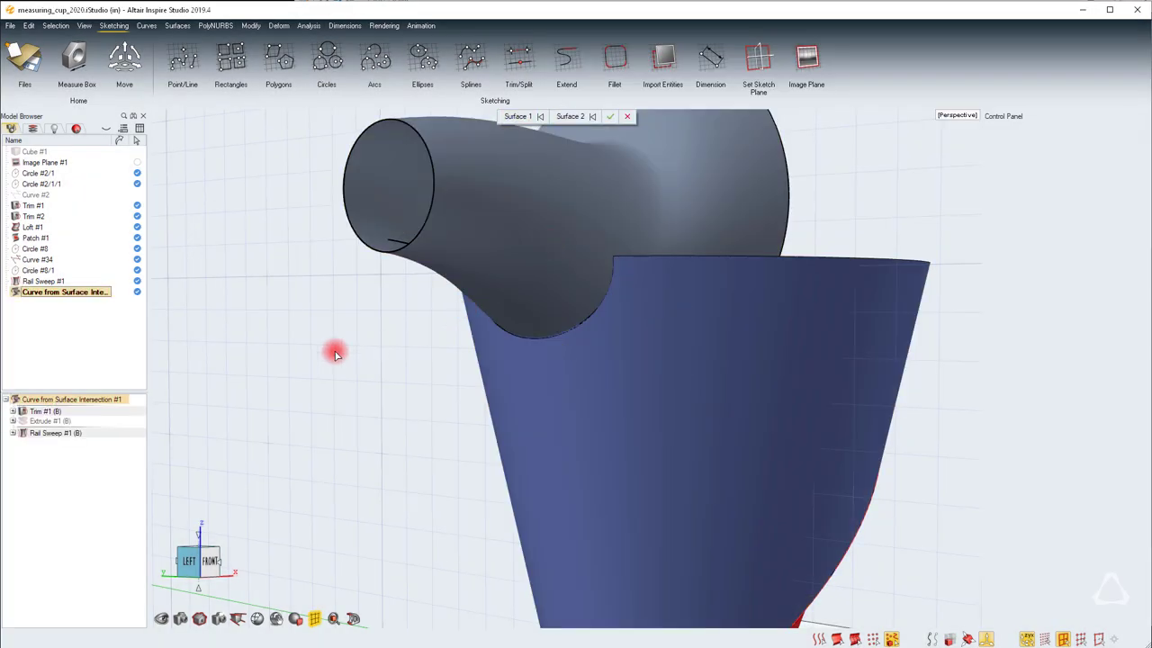
right_drag(336, 352, 277, 346)
scroll(515, 336, up, 3)
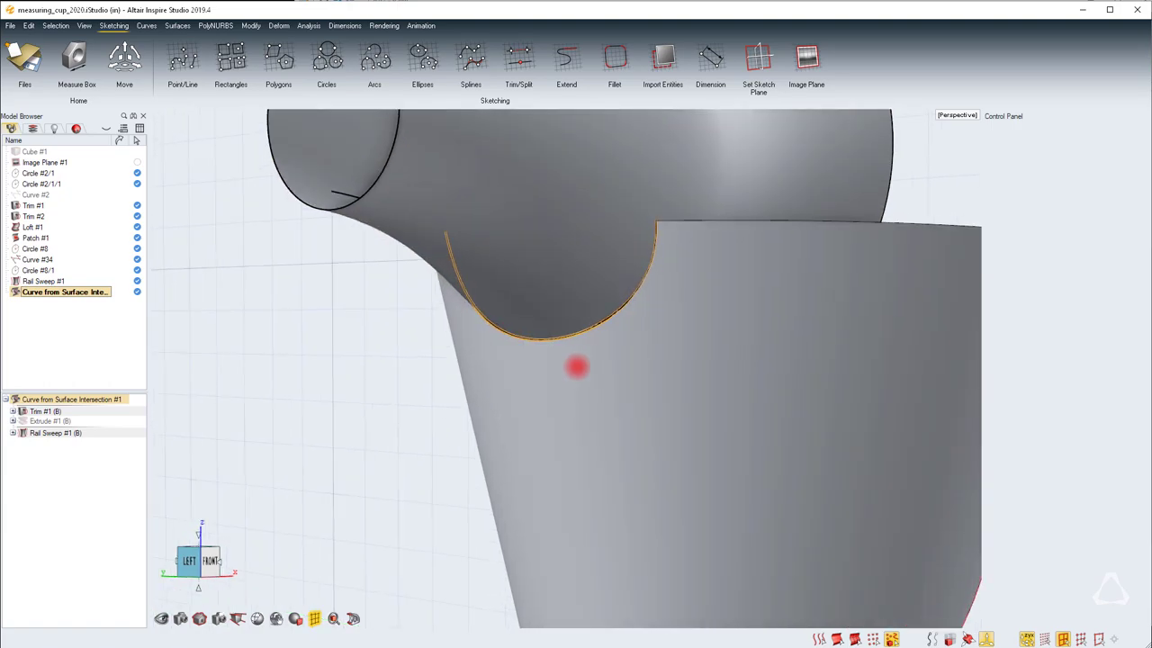
scroll(576, 366, down, 4)
middle_drag(575, 365, 594, 386)
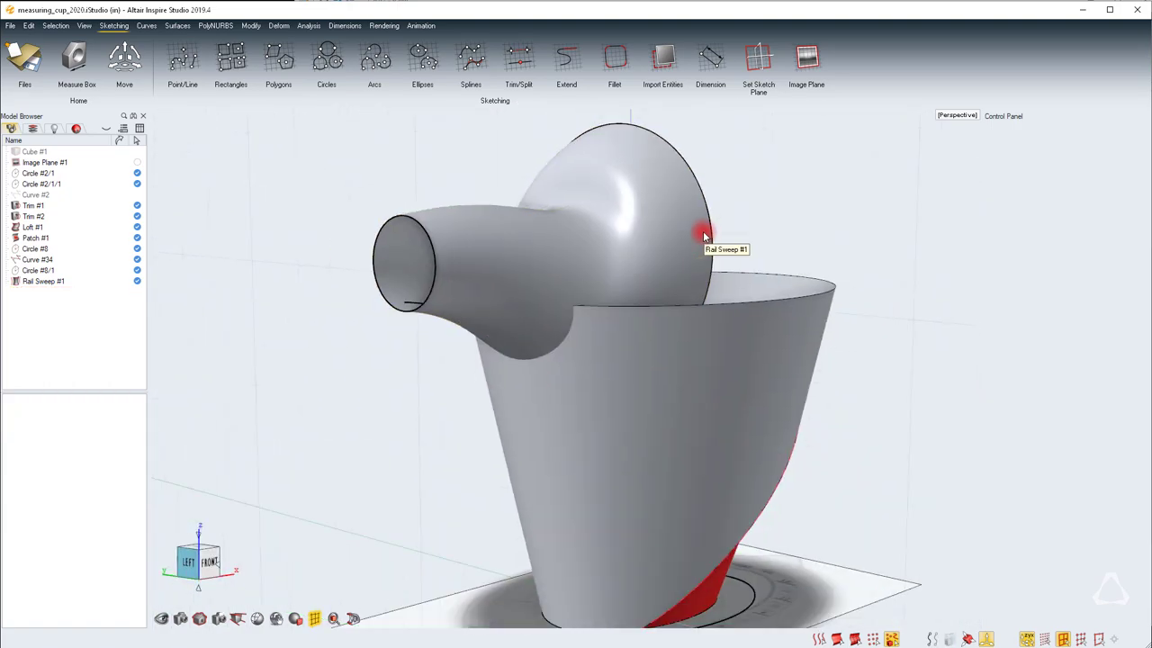
Edit the handle's rail sweep to enable caps on its open ends
double_click(638, 224)
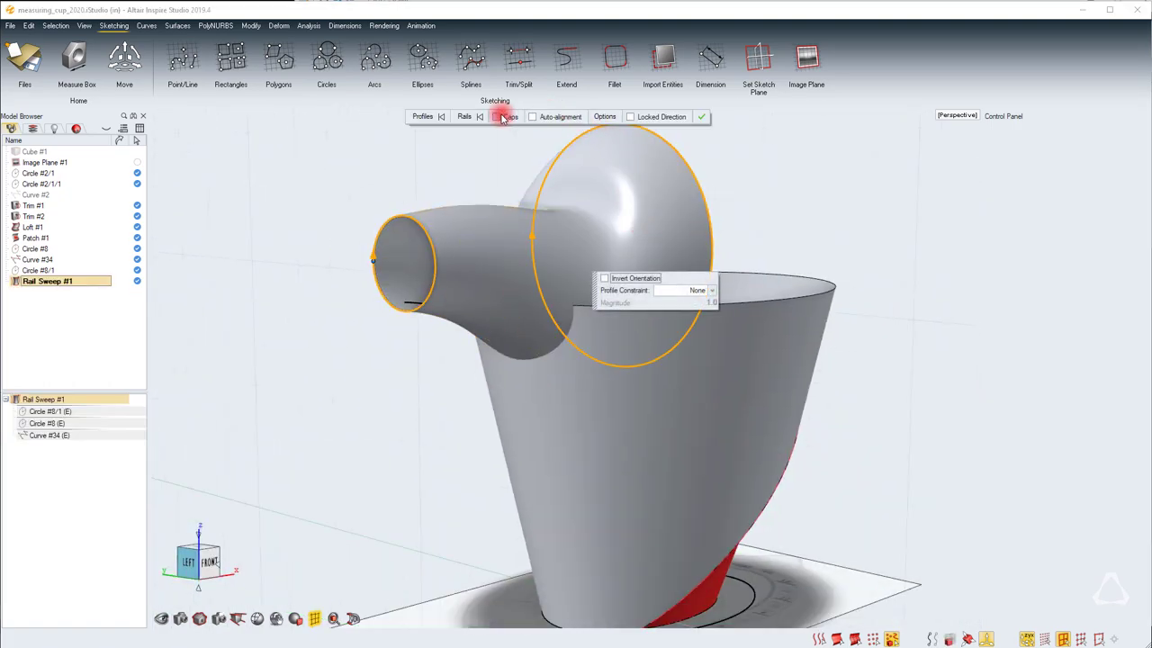
click(496, 116)
click(704, 118)
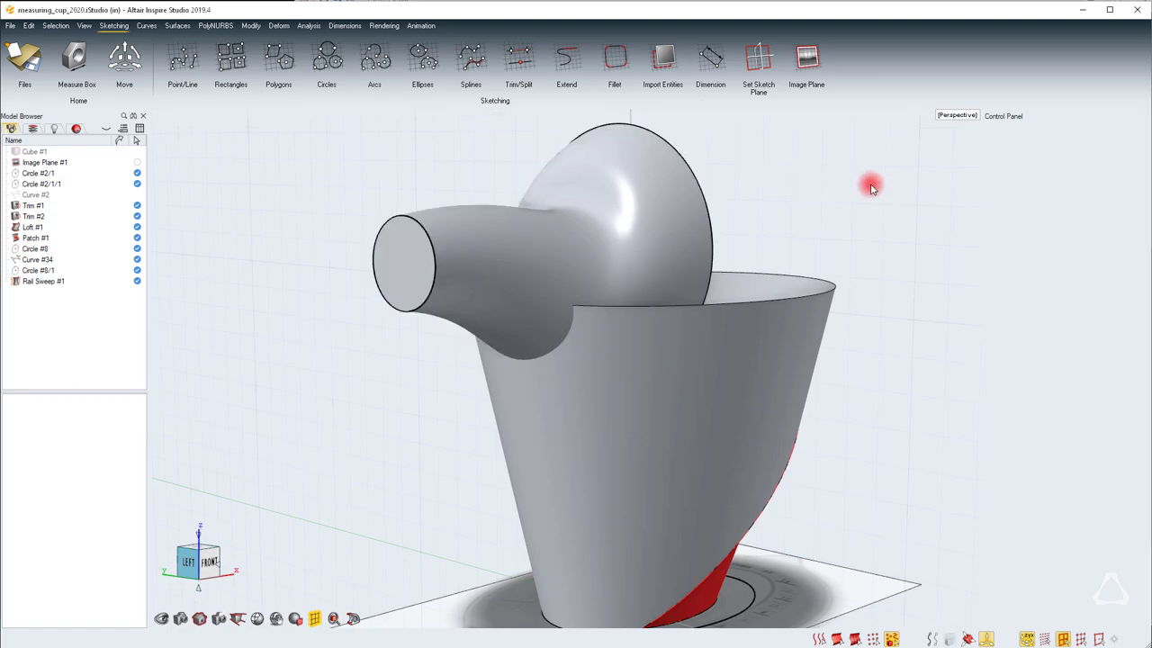
In the front view, sketch a rectangle about 3.15 by 2.36 in beside the cup, resting on the ground line, with snapping enabled
right_drag(306, 479, 419, 314)
click(212, 572)
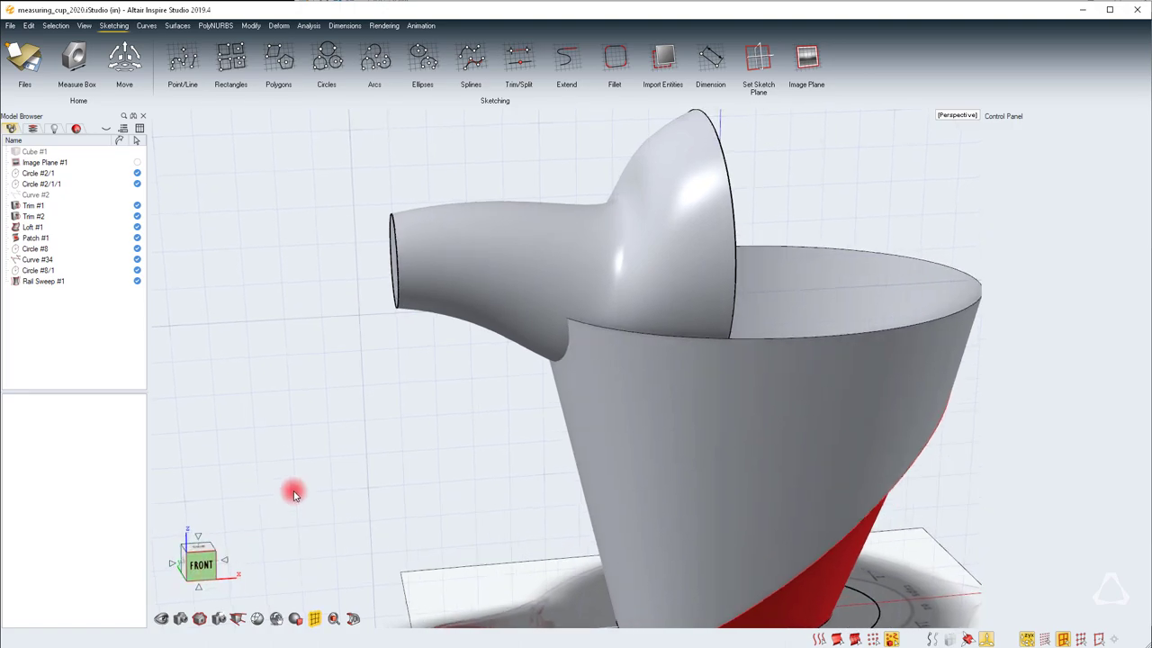
key(space)
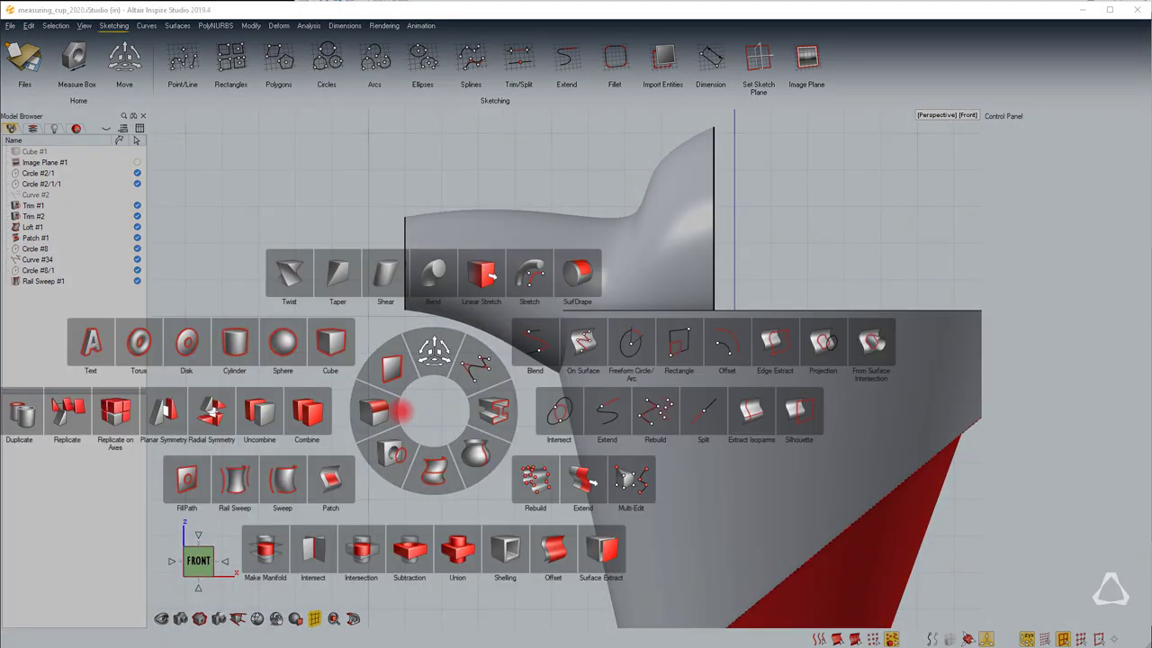
click(679, 342)
scroll(334, 483, down, 3)
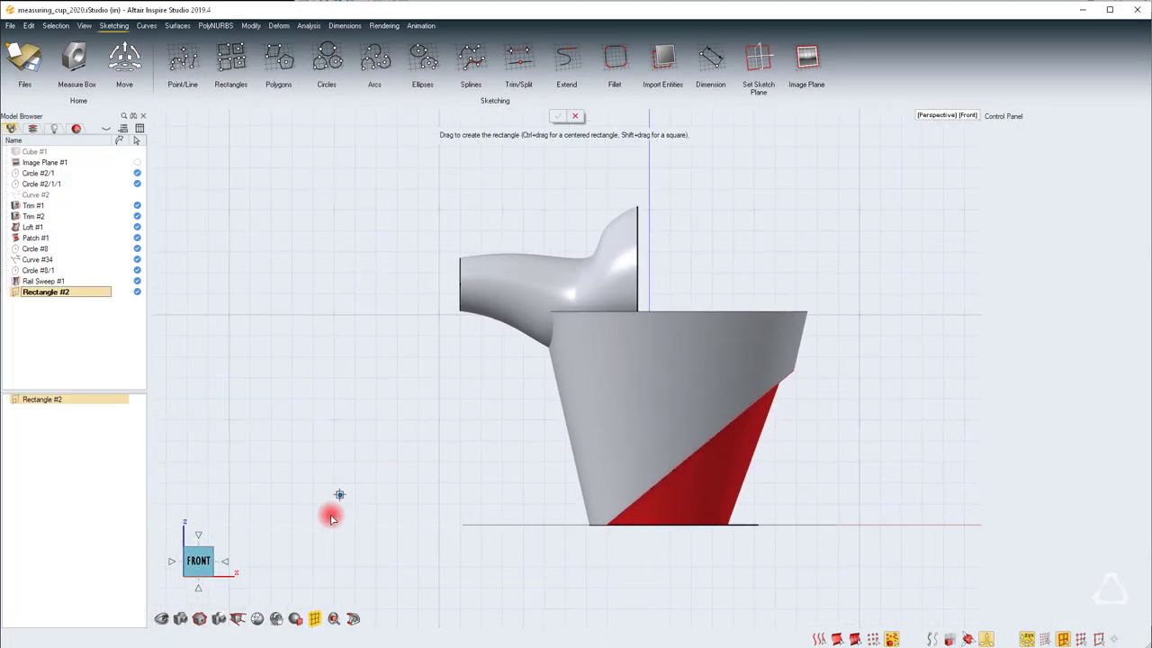
click(1117, 639)
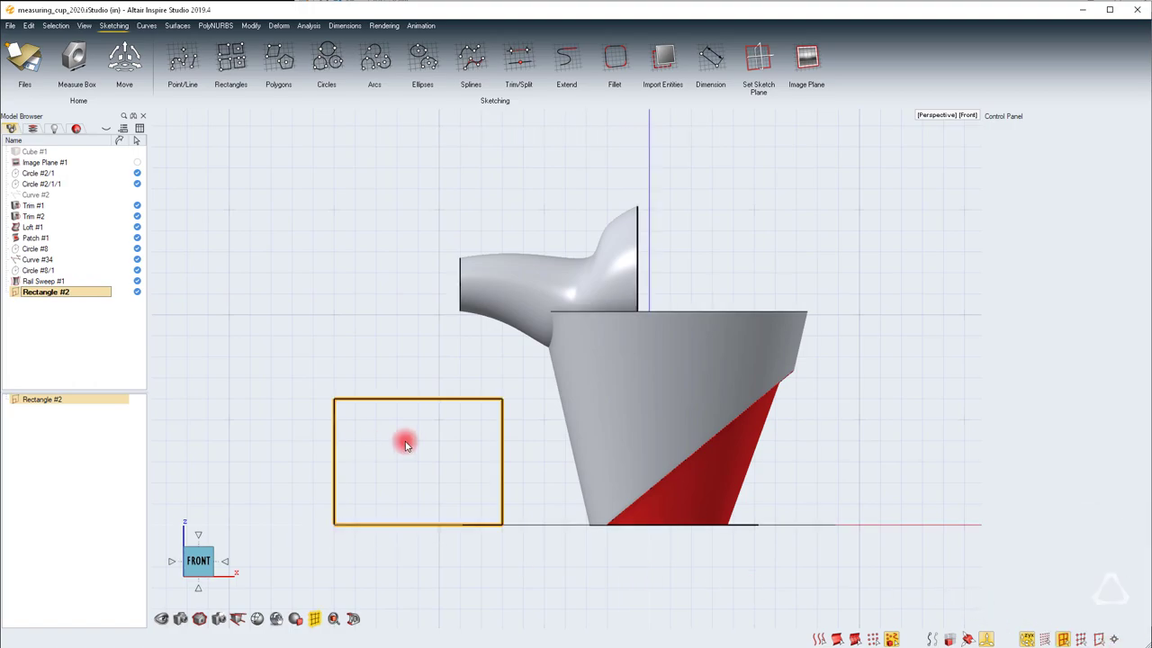
Move the rectangle up 4 in along Z so its lower edge lines up with the cup rim
key(m)
click(420, 396)
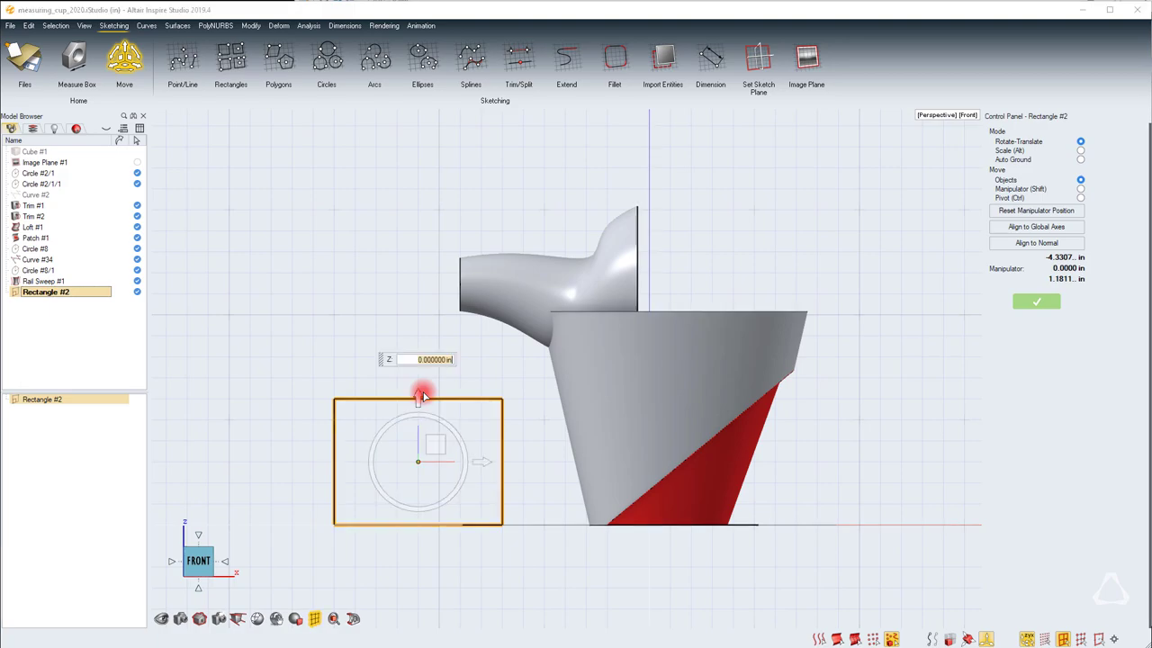
text(4)
key(Return)
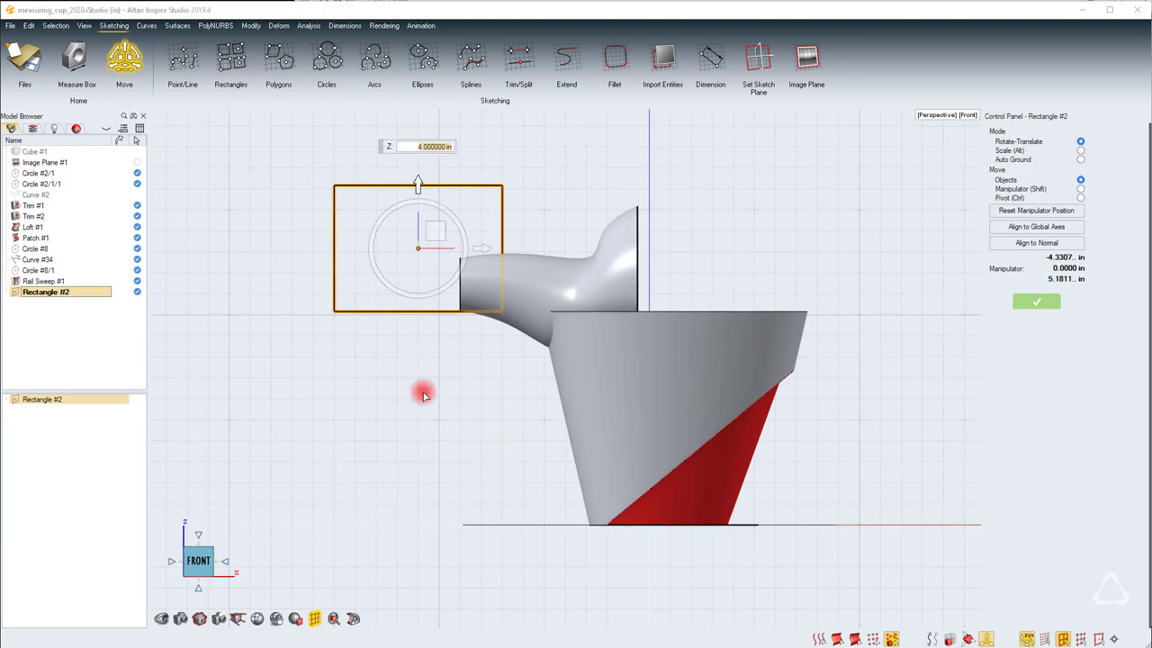
scroll(455, 347, up, 2)
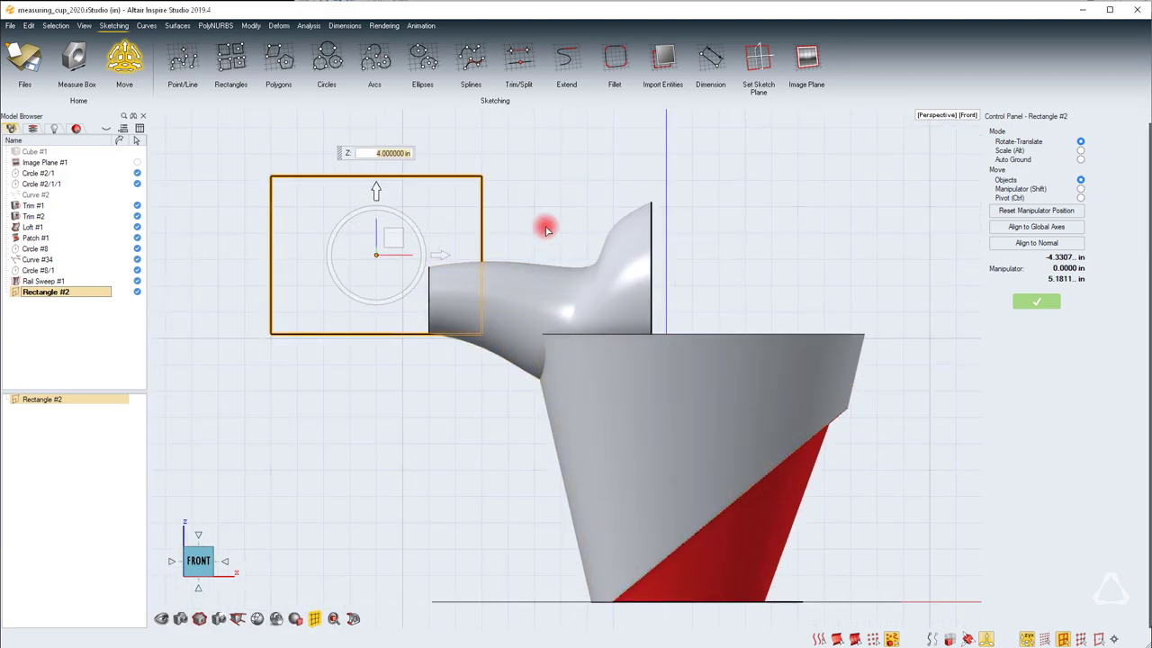
Edit the rectangle and widen it across the whole rail sweep, almost to the cup's far rim
key(Escape)
double_click(481, 209)
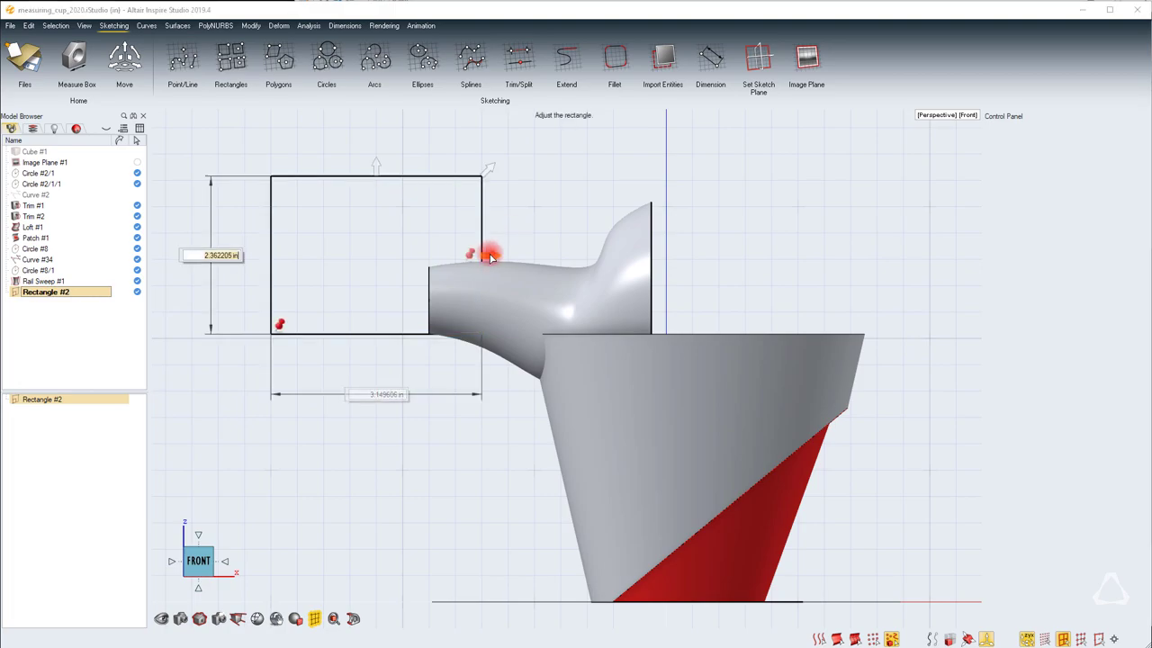
drag(489, 249, 850, 252)
key(Escape)
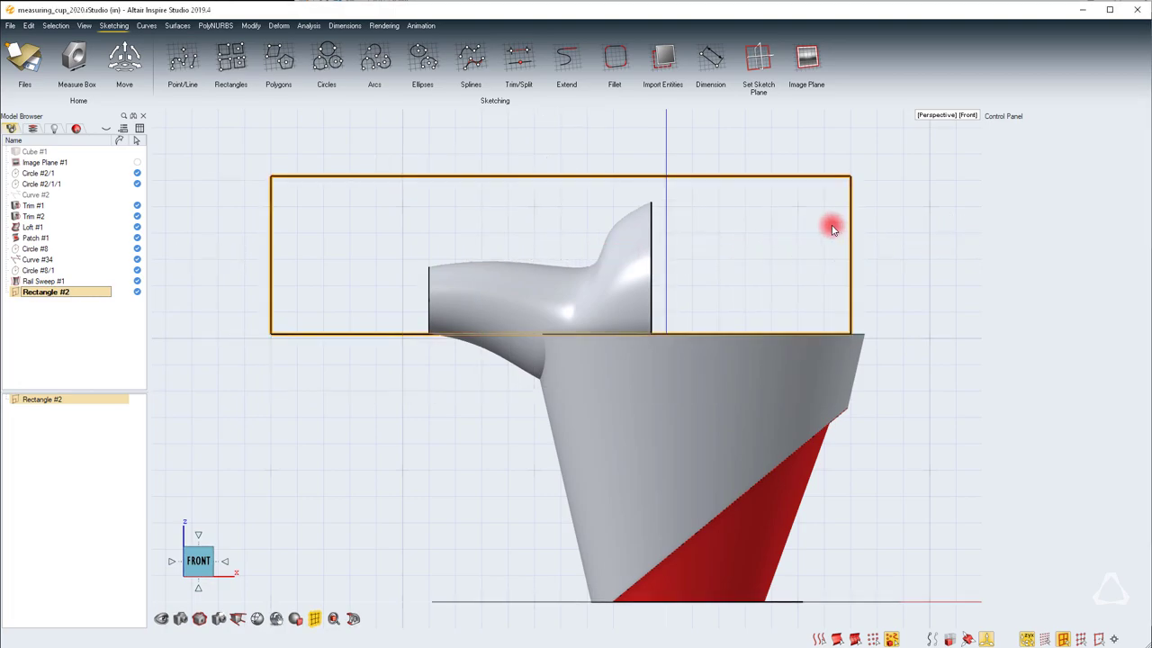
Trim the capped rail sweep with the rectangle, removing the part above the cup rim
key(space)
click(644, 289)
click(602, 271)
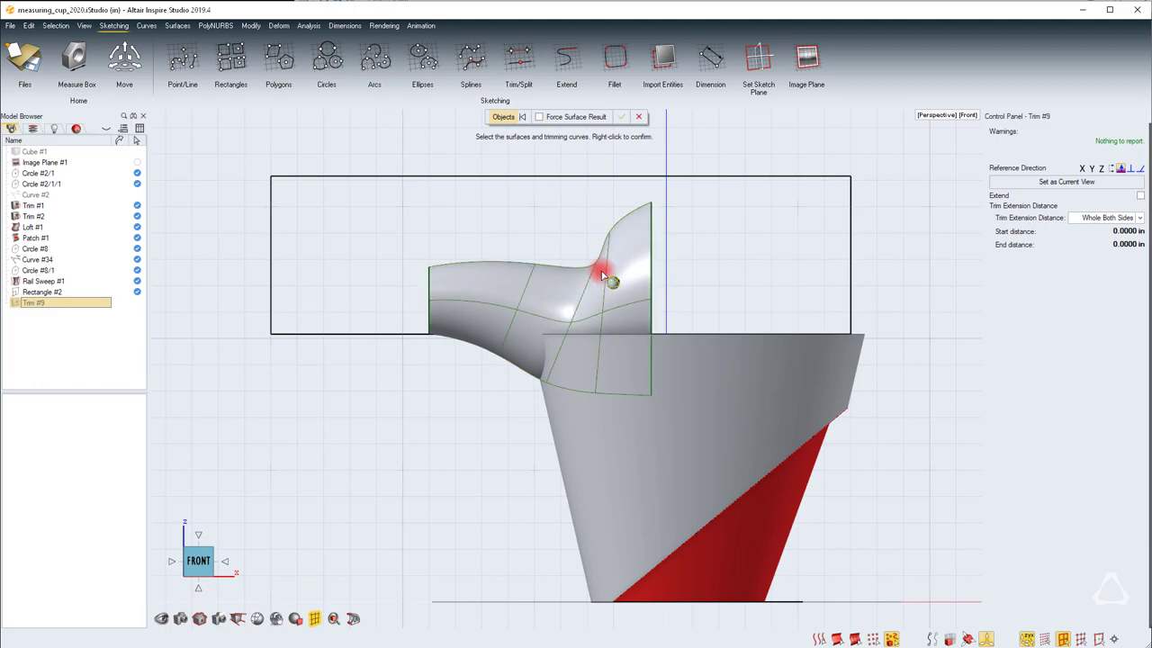
click(765, 178)
right_click(764, 231)
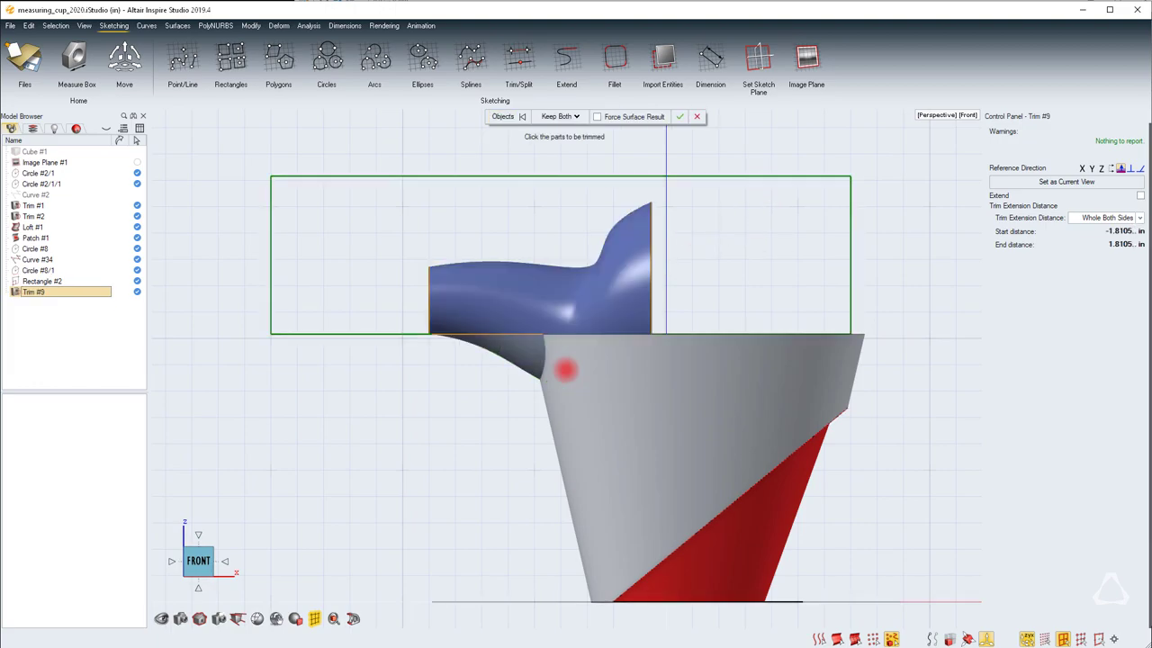
click(601, 288)
right_click(540, 268)
scroll(378, 275, up, 2)
middle_drag(378, 275, 566, 368)
right_drag(565, 367, 565, 369)
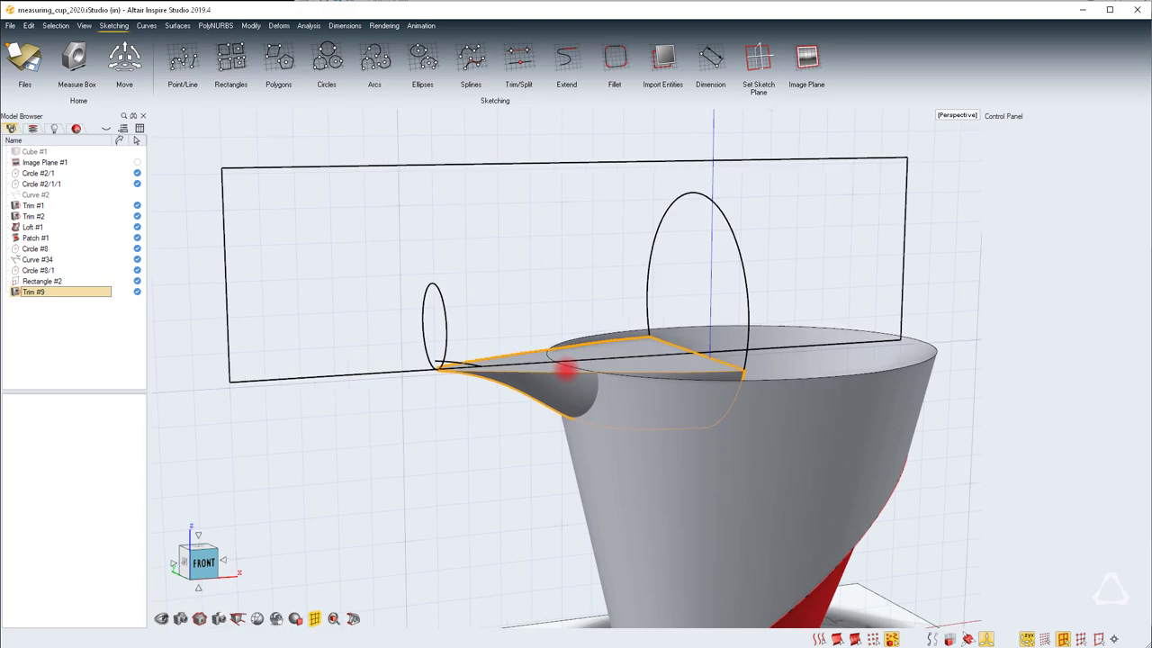
Move the small profile circle at the handle's outer end down about 0.17 in along Z, and deselect it
click(353, 373)
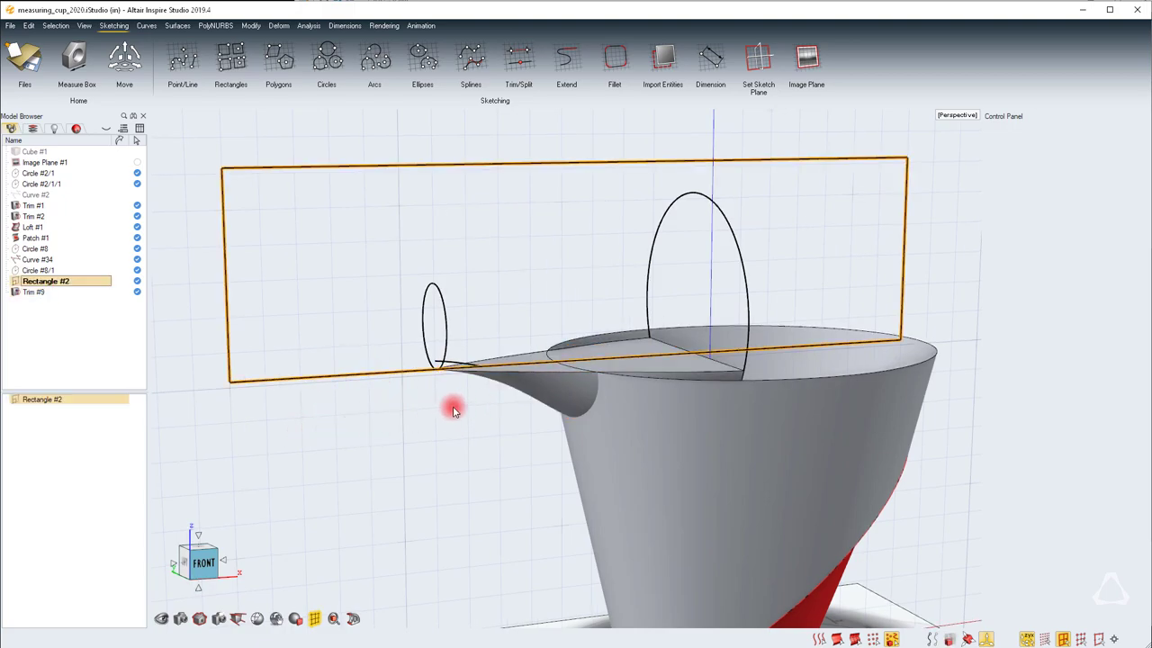
click(444, 321)
key(m)
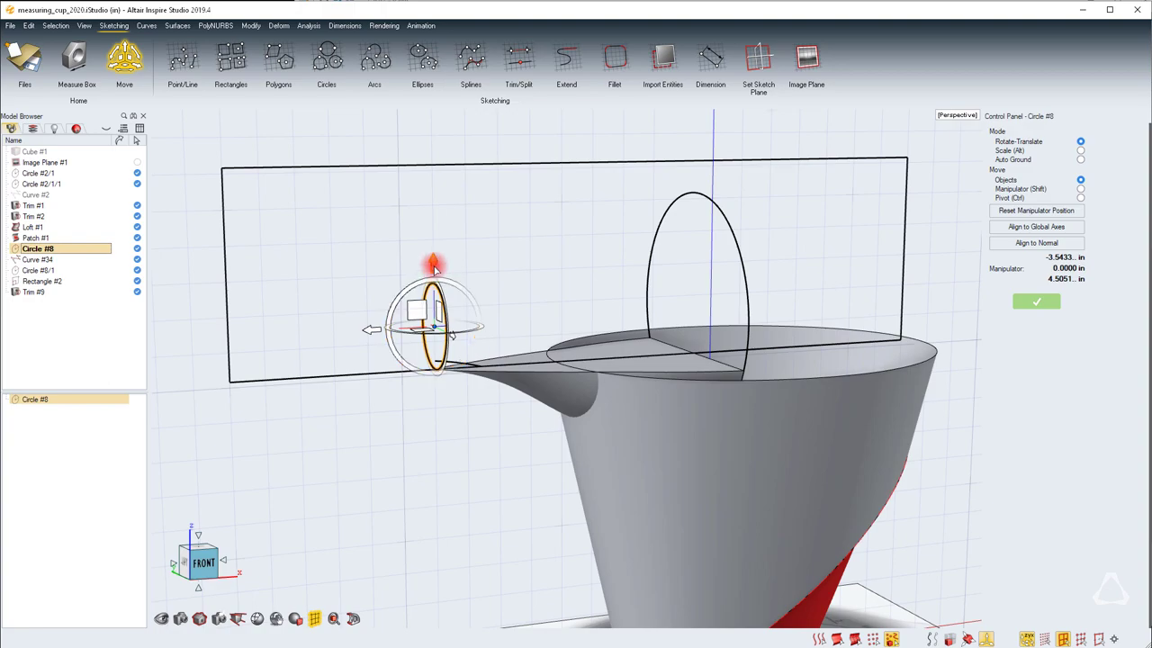
drag(434, 267, 434, 285)
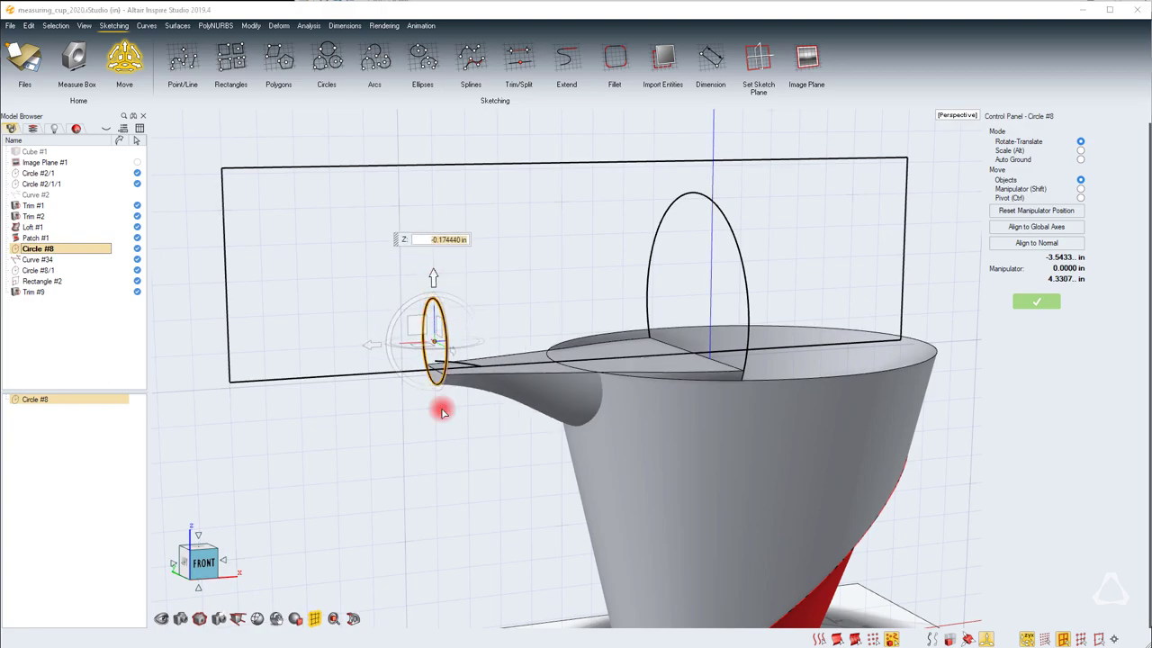
right_drag(442, 402, 447, 320)
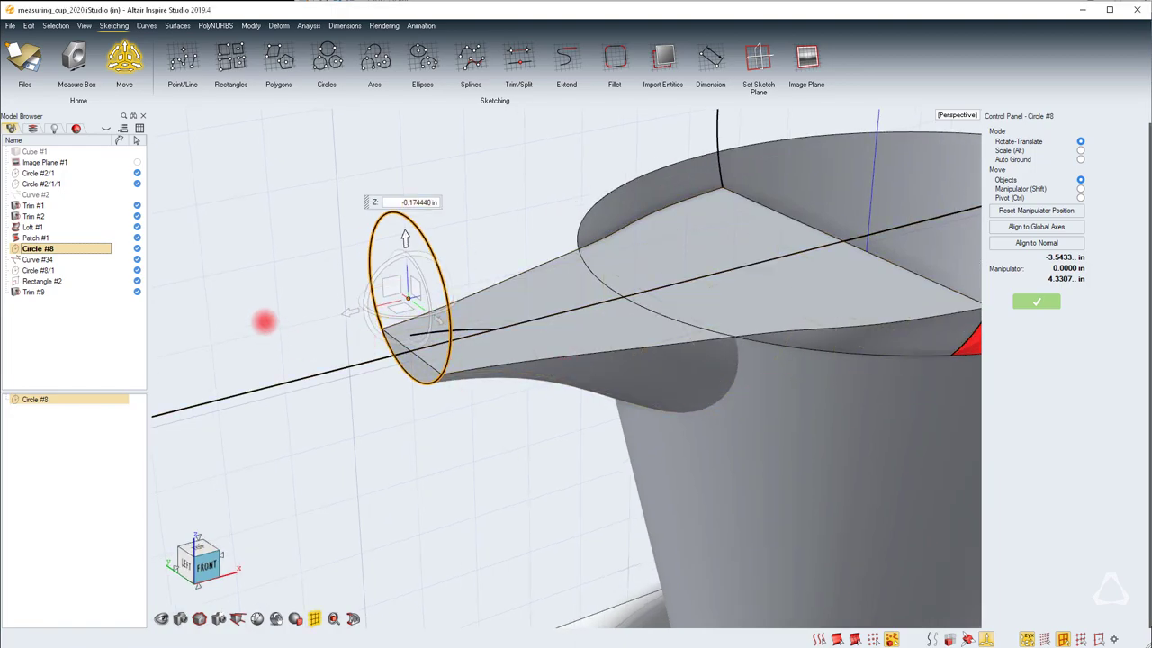
right_drag(265, 321, 181, 335)
click(278, 329)
scroll(278, 330, down, 3)
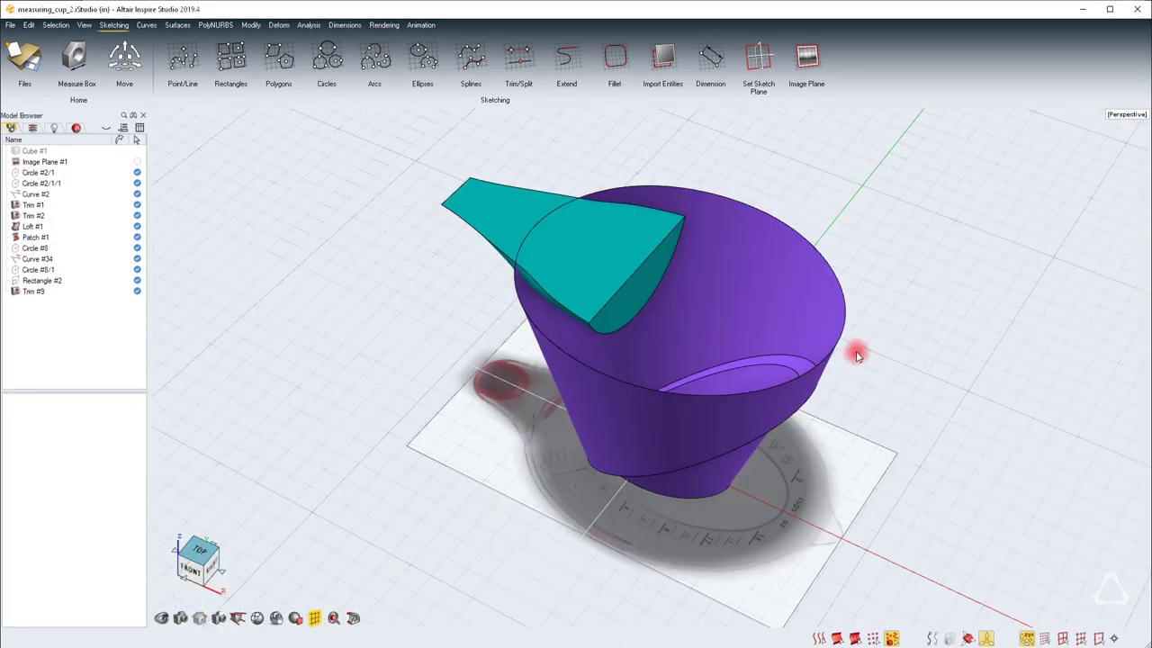
Examine which objects are assigned to the handle, main body and curves layers
click(34, 129)
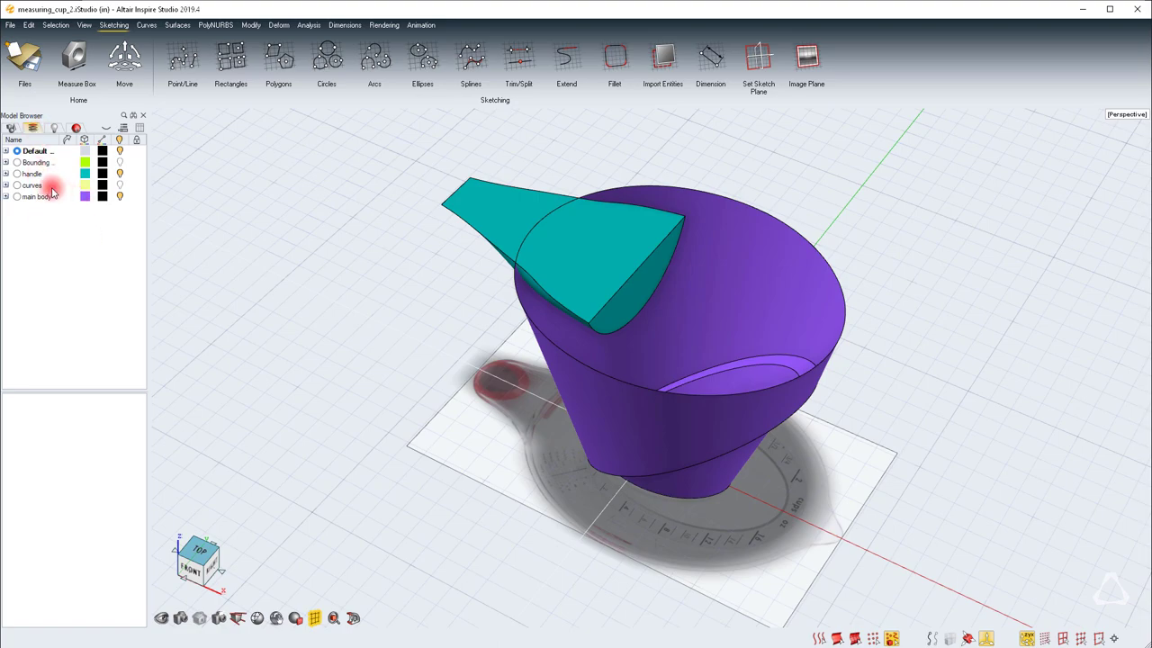
click(34, 174)
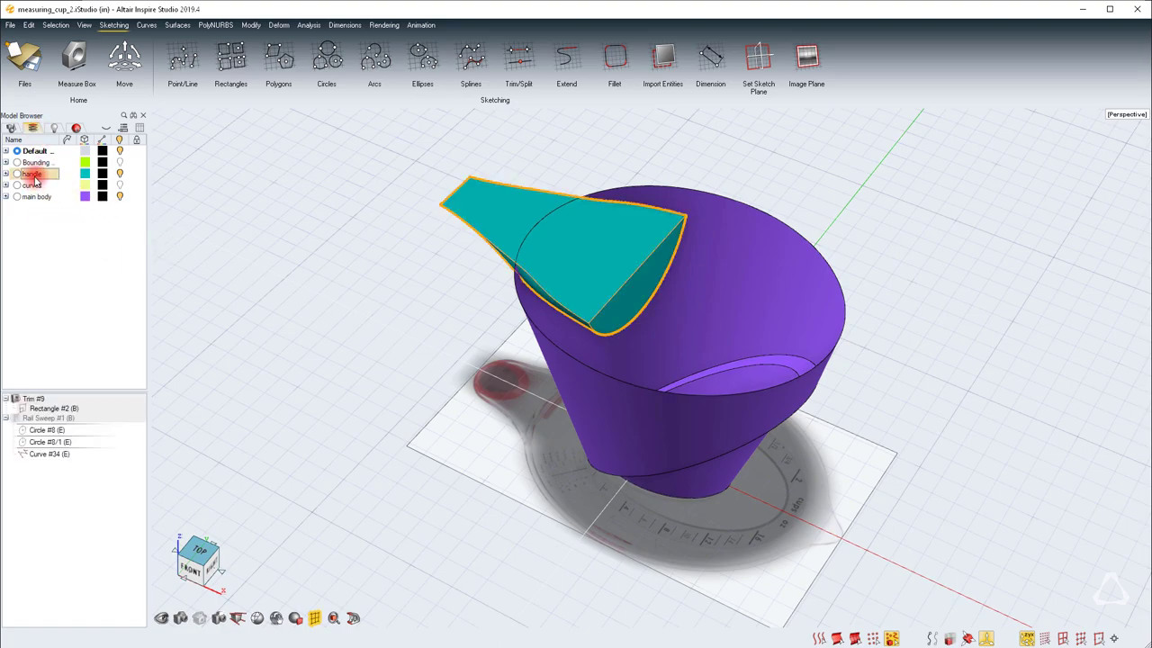
click(34, 196)
click(32, 185)
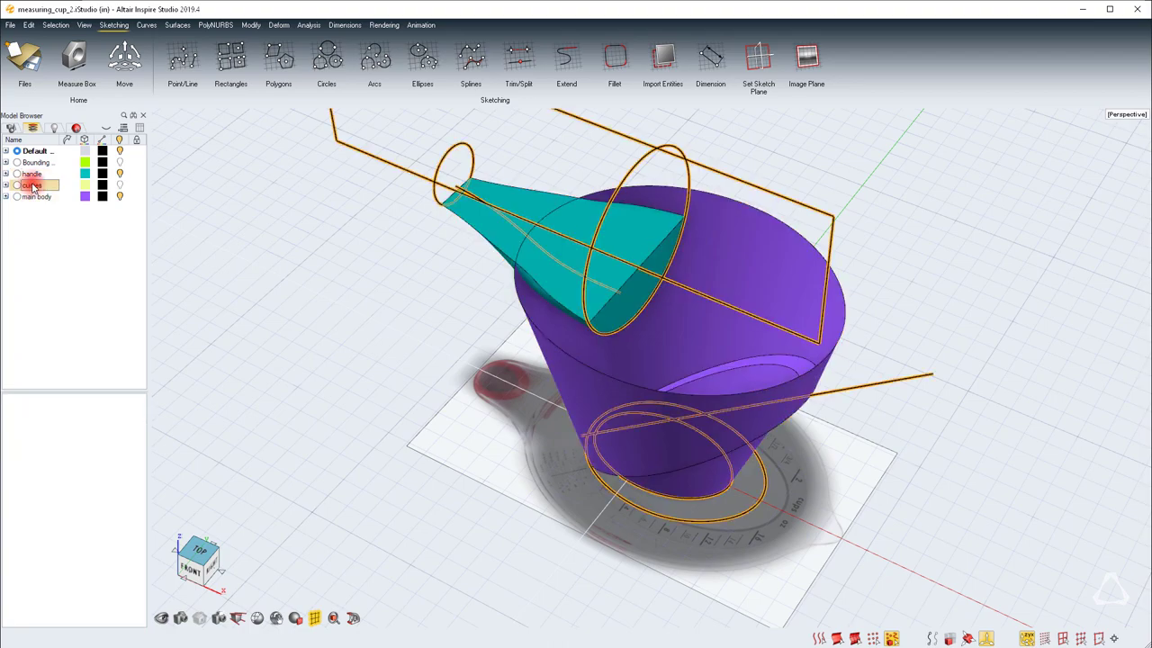
click(264, 199)
Patch the cup's top opening using its circular rim edge as the border, with positional continuity
middle_drag(347, 346, 351, 310)
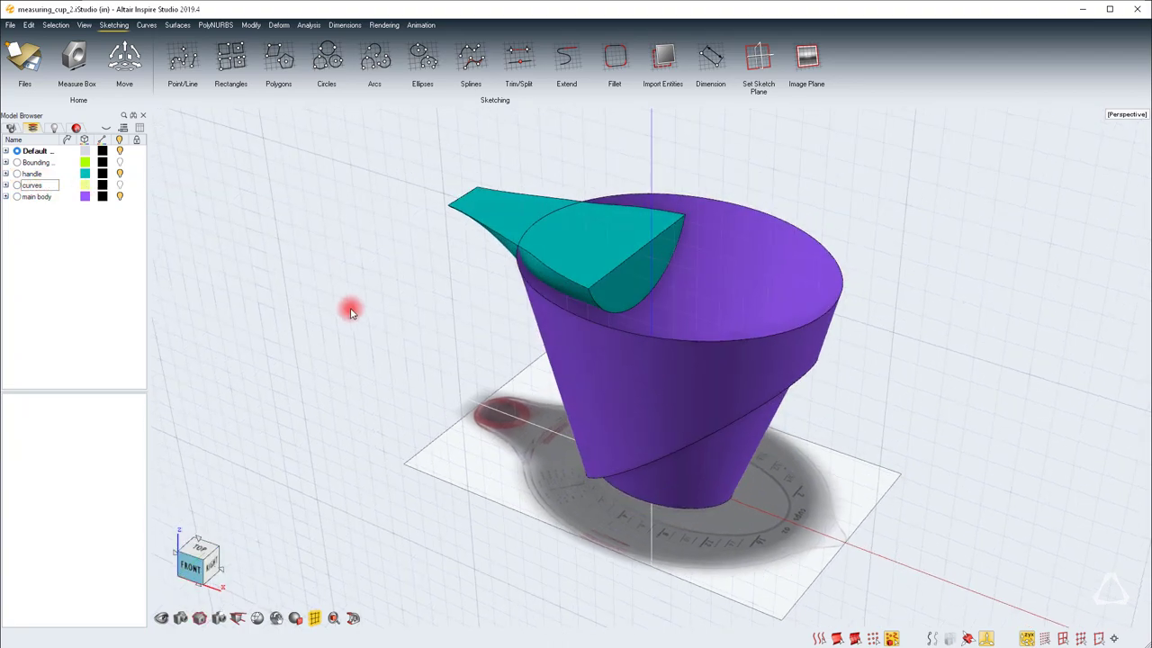
right_drag(341, 297, 289, 297)
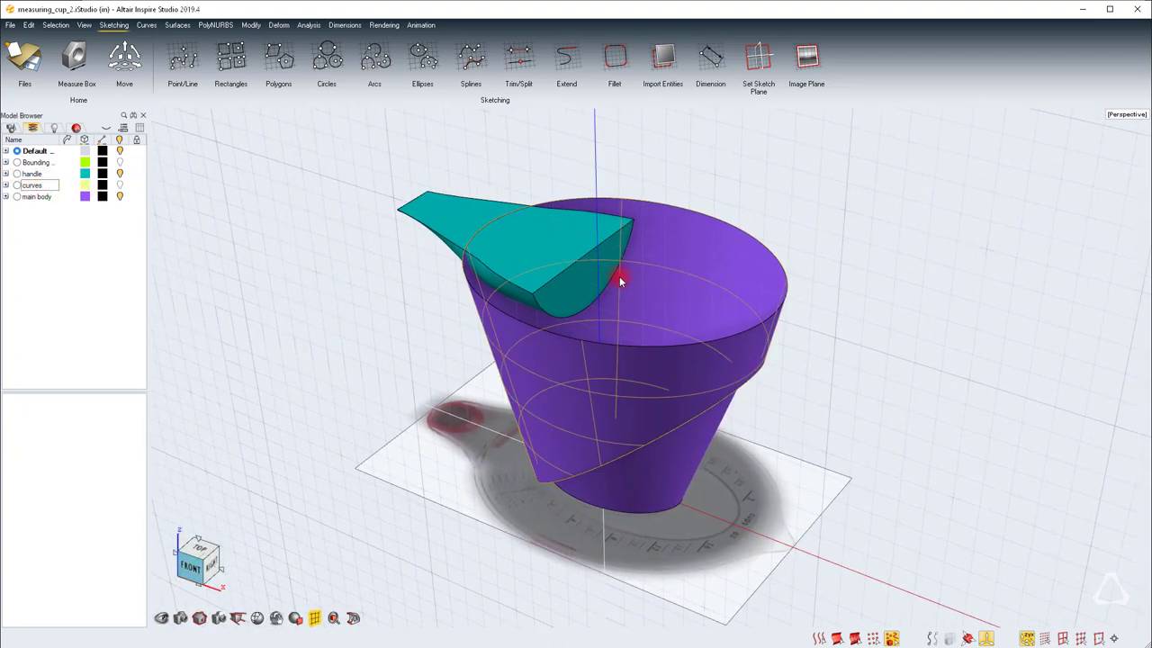
scroll(614, 277, up, 3)
right_drag(613, 280, 685, 211)
key(space)
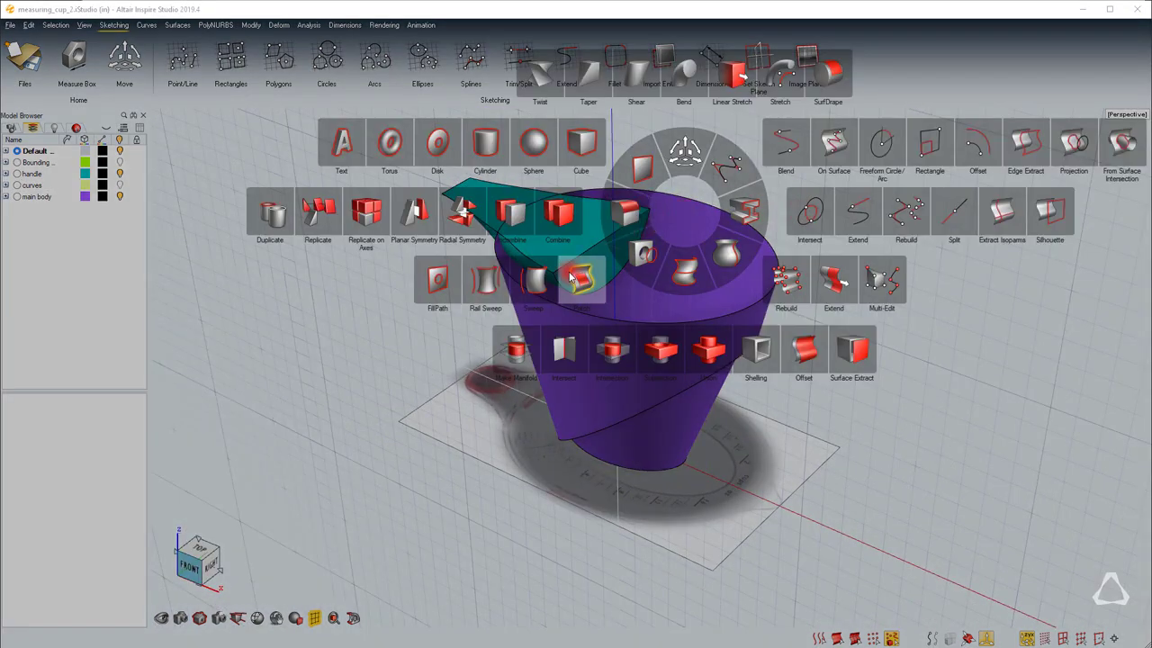
click(581, 279)
click(755, 232)
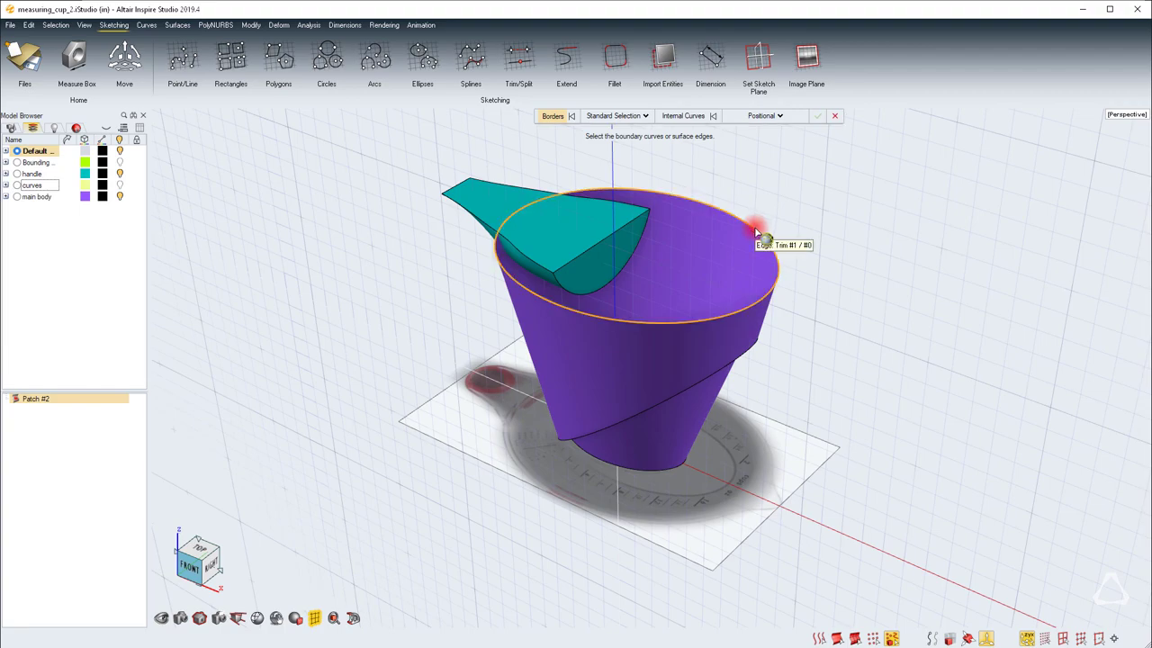
click(820, 117)
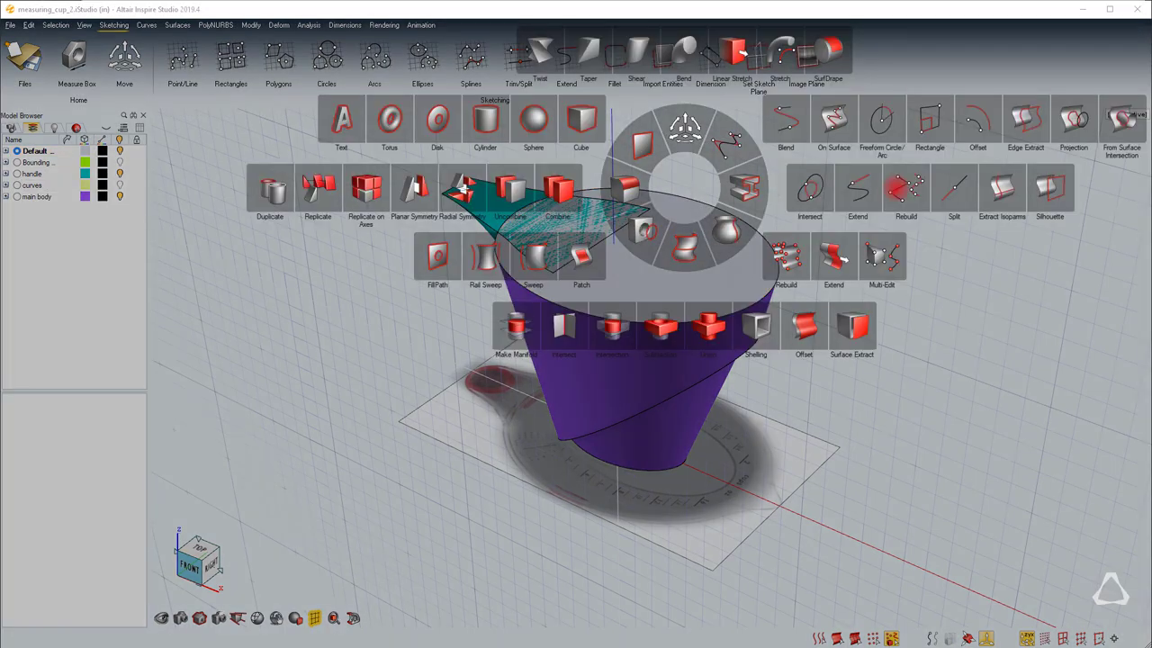
Combine the cup's body surfaces, base and top patch into one object
click(558, 189)
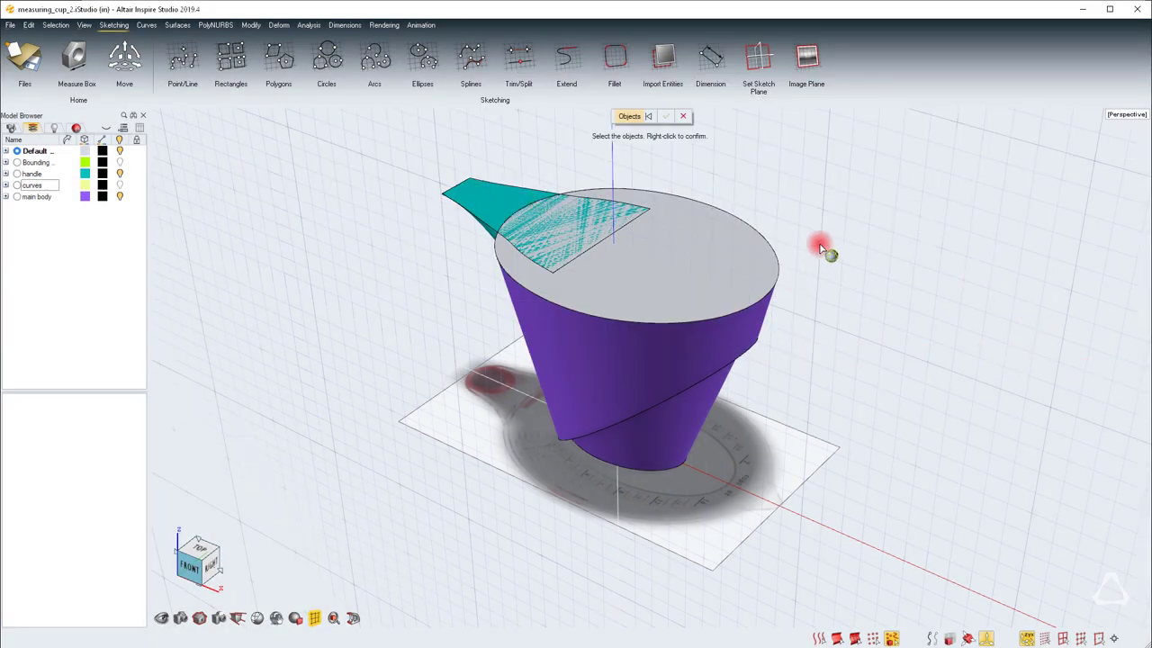
drag(821, 247, 668, 504)
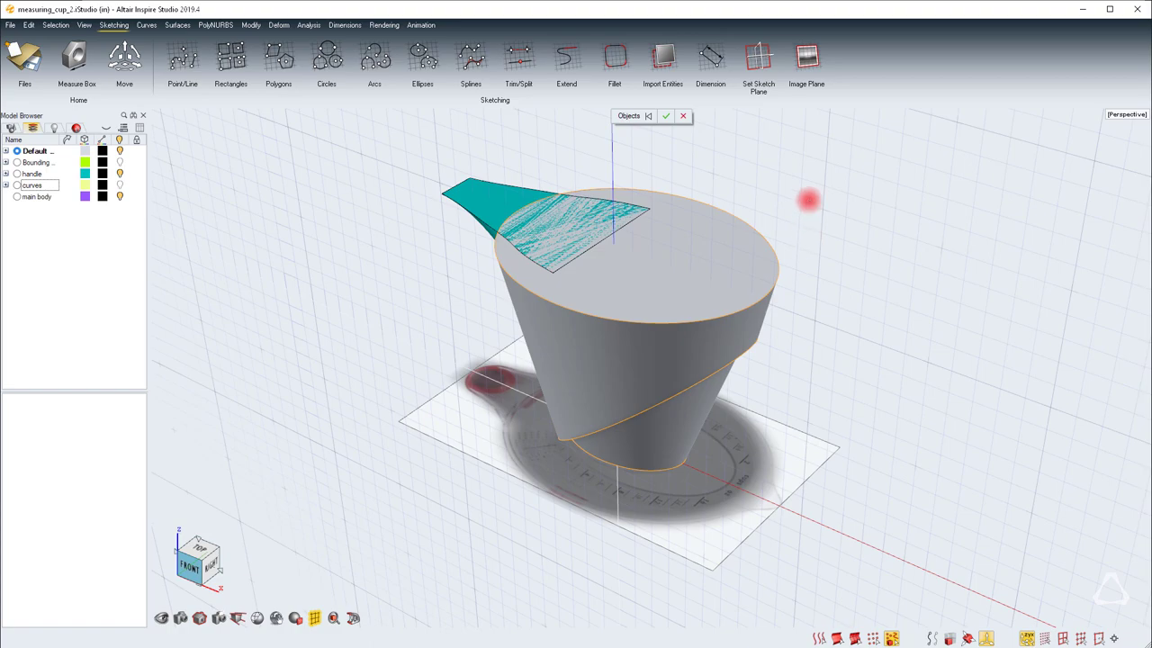
right_click(808, 200)
click(761, 201)
Move the combined cup body to the main body layer
scroll(575, 311, up, 3)
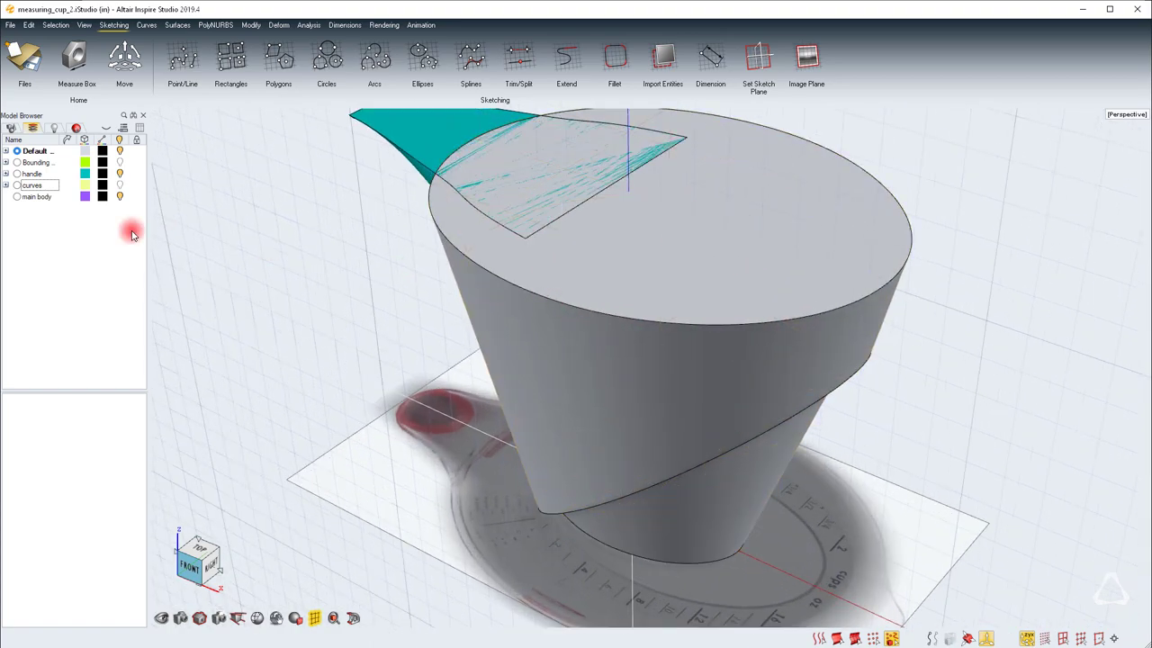
click(476, 251)
right_click(477, 257)
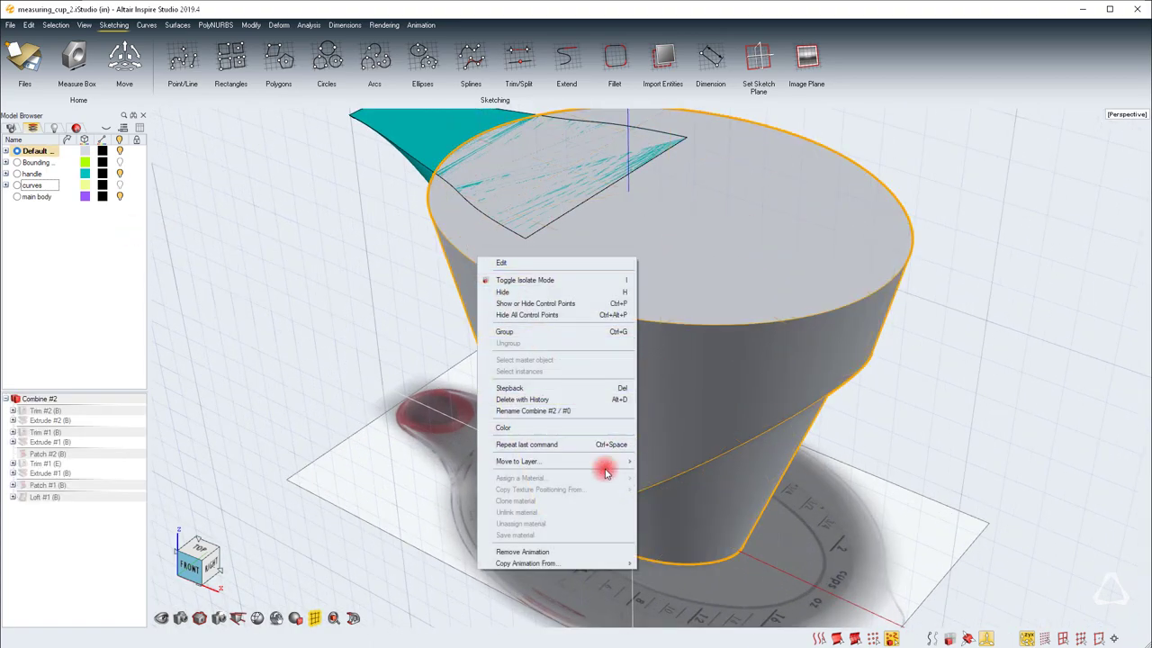
mouse_move(619, 461)
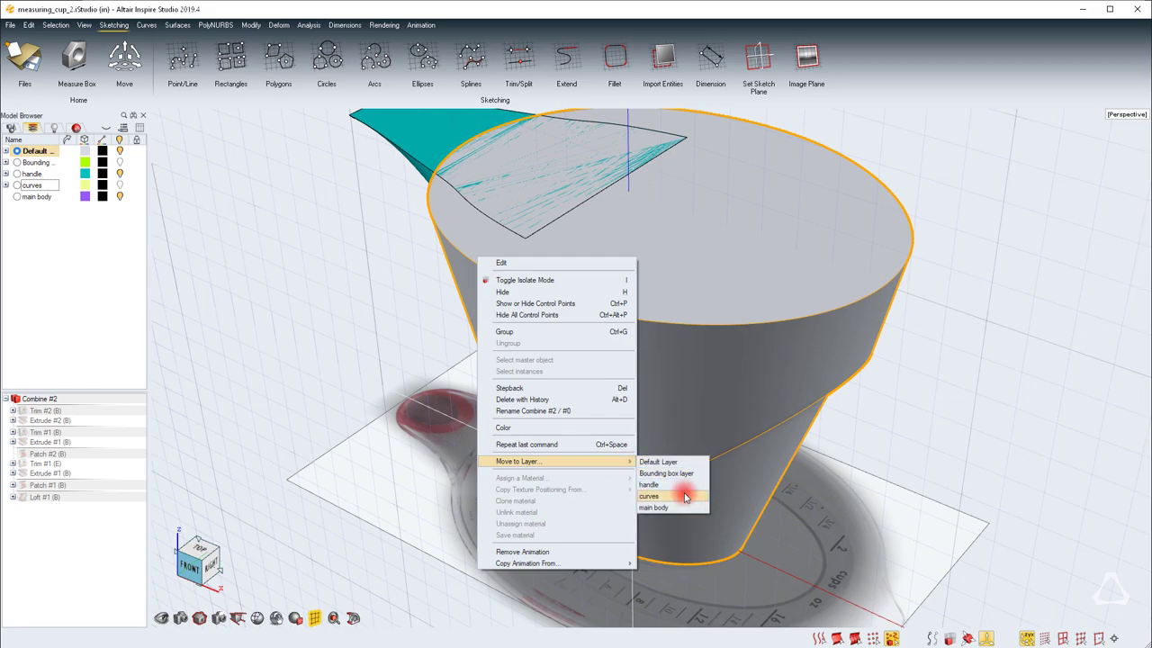
click(654, 508)
scroll(321, 344, down, 3)
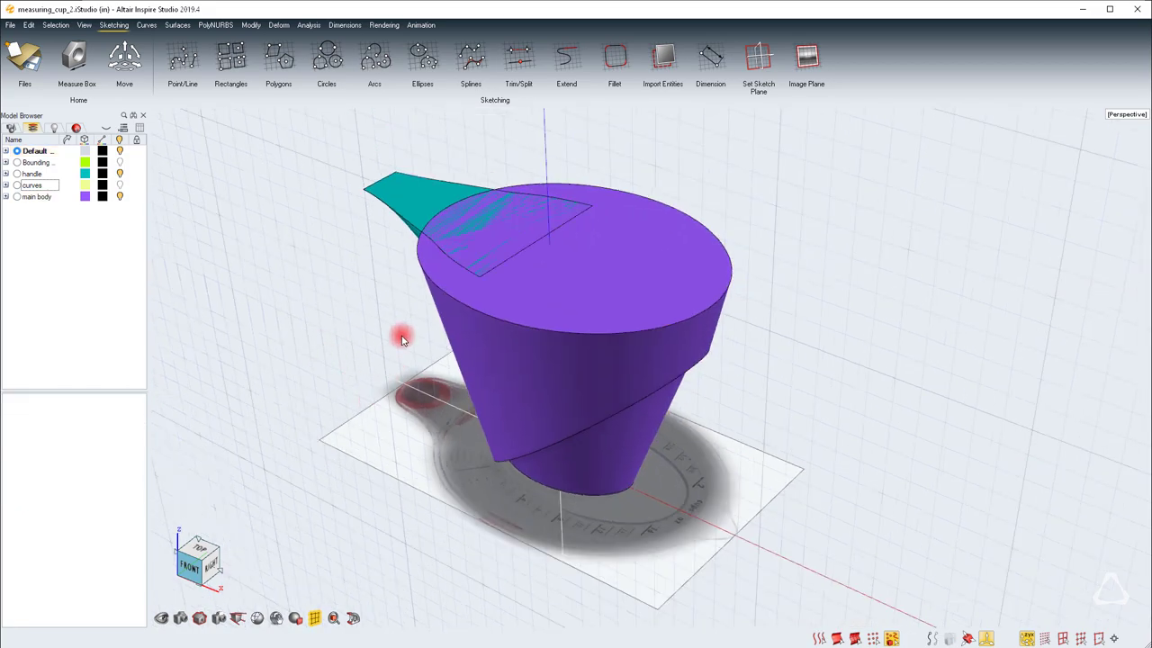
Duplicate the combined cup body in place
click(393, 187)
click(656, 246)
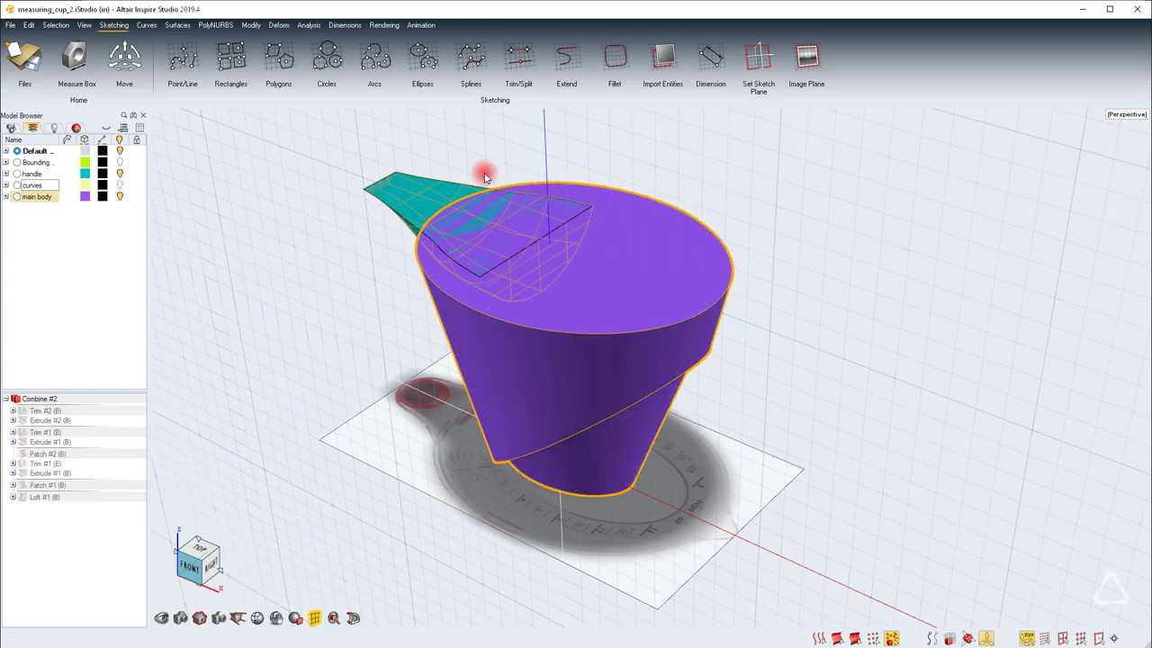
click(334, 278)
click(652, 307)
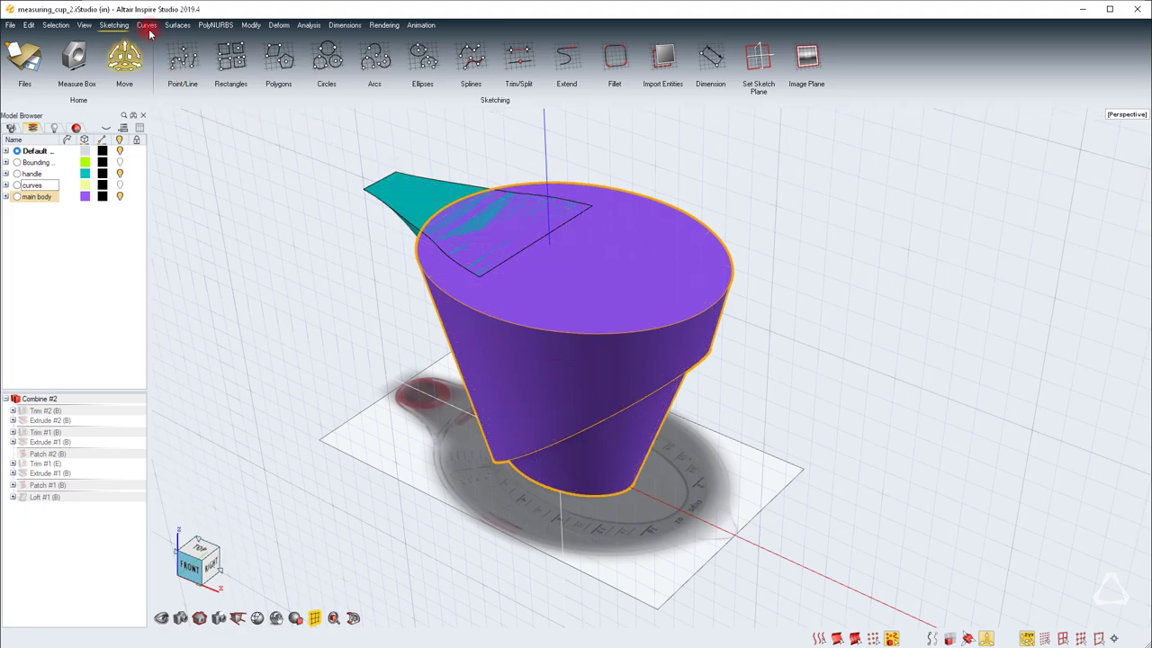
click(248, 25)
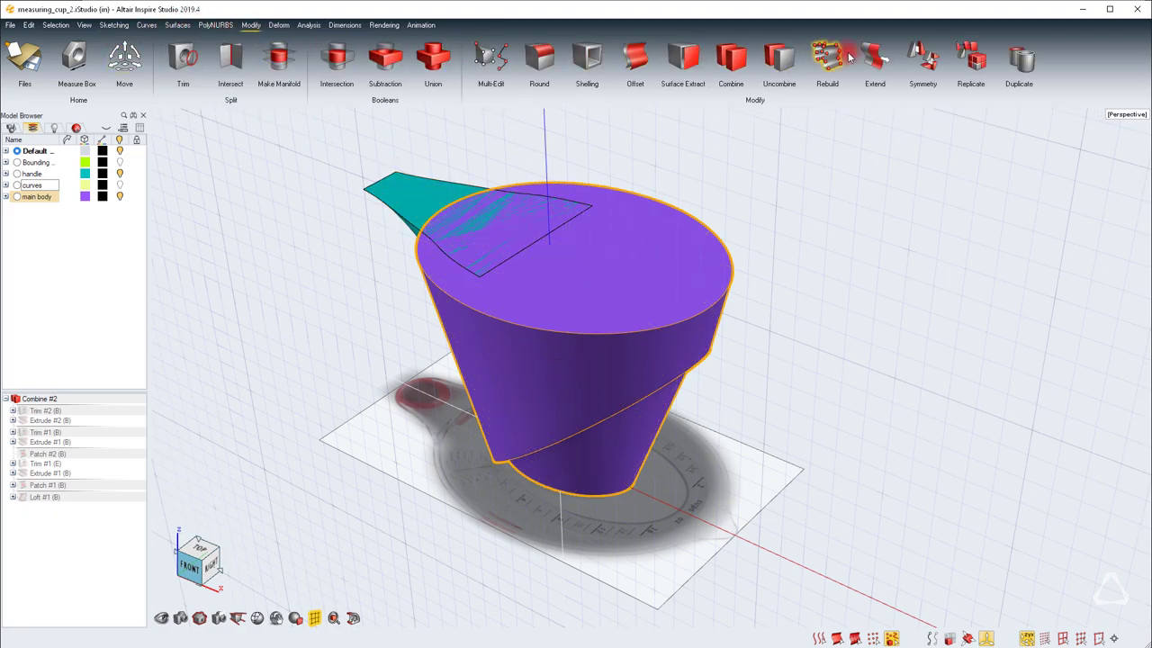
click(1032, 68)
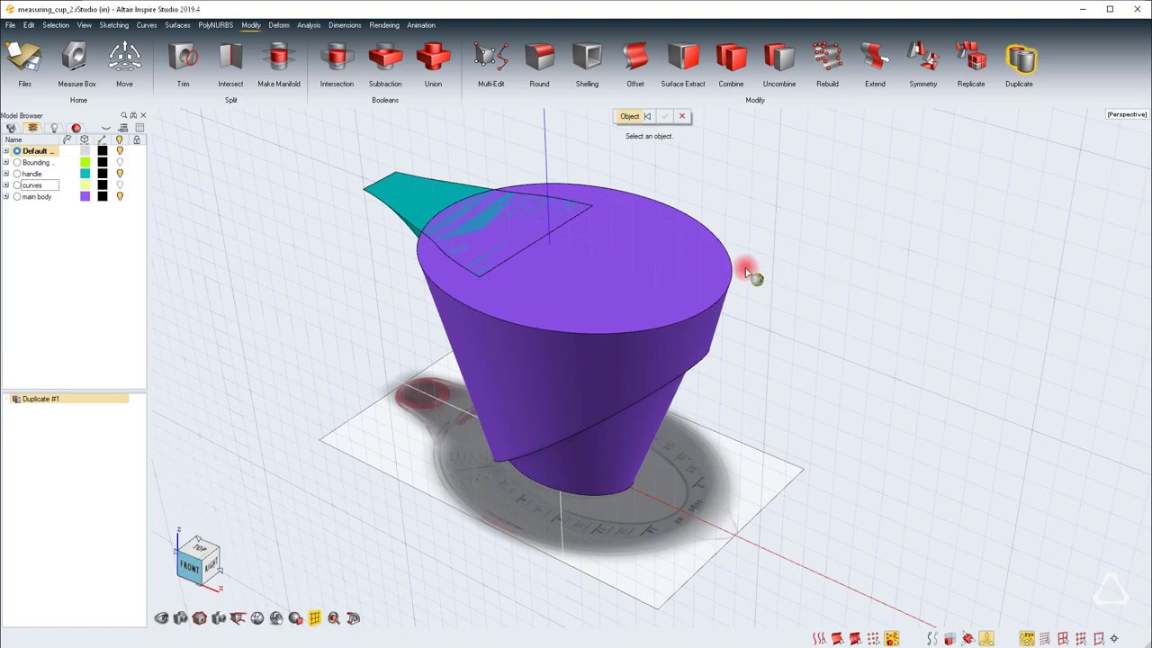
click(715, 270)
right_click(711, 231)
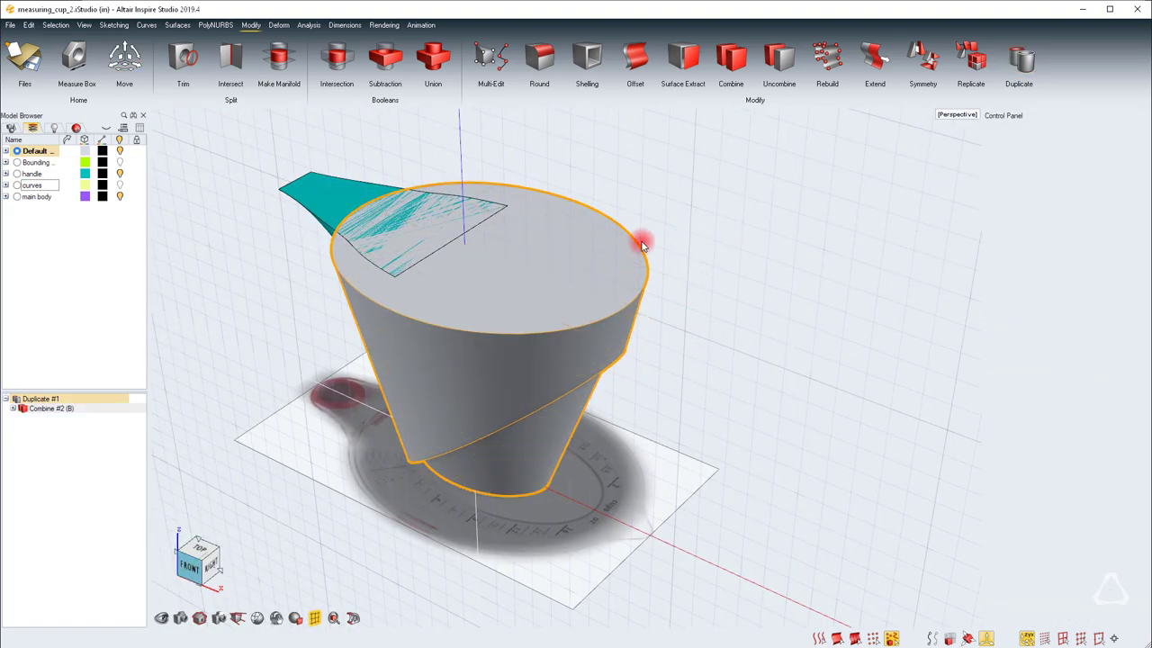
Hide the original combined cup body, leaving its duplicate in view
click(12, 128)
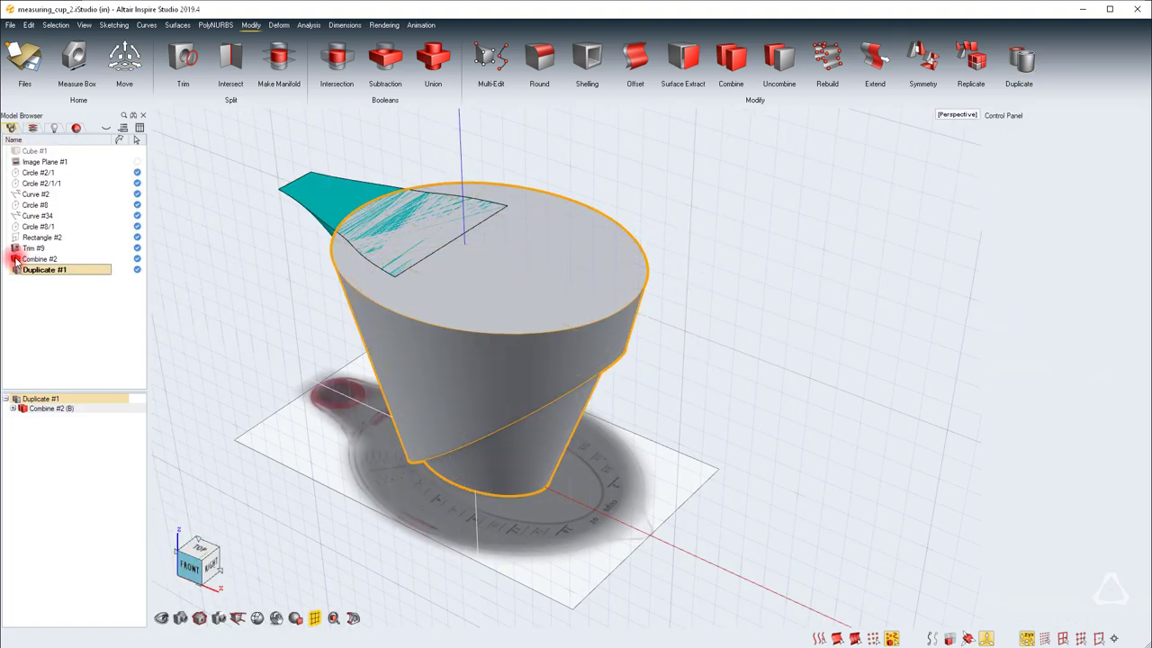
click(15, 260)
key(space)
Subtract the duplicate cup body from the handle with a Boolean Subtraction
click(414, 390)
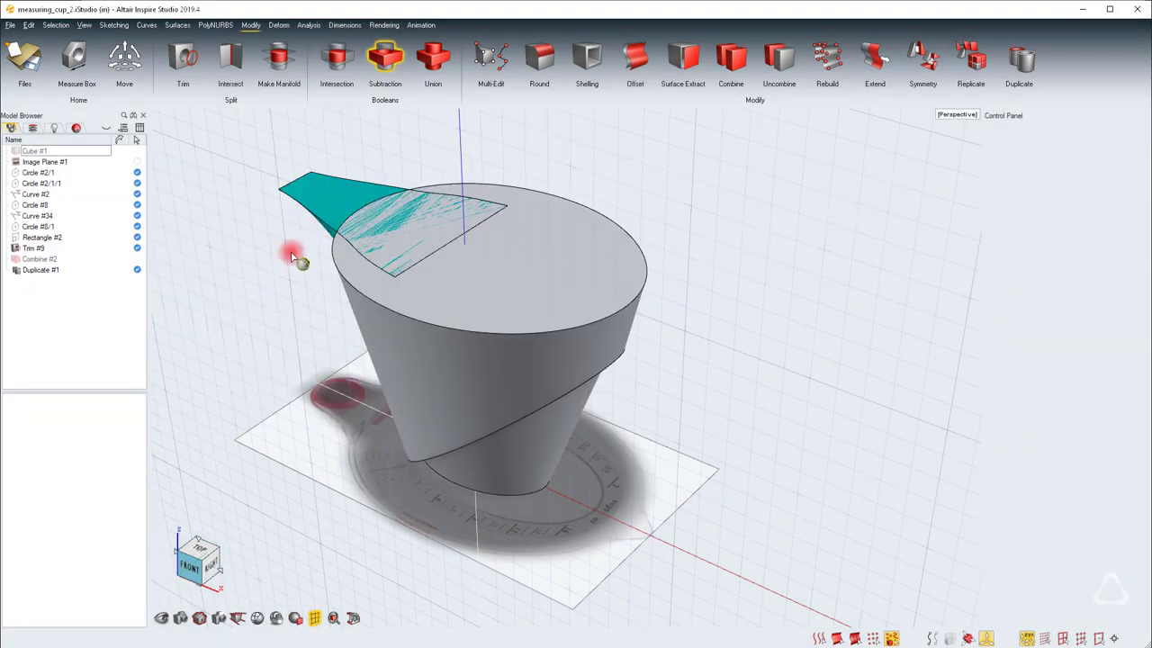
click(324, 192)
right_click(569, 367)
click(580, 242)
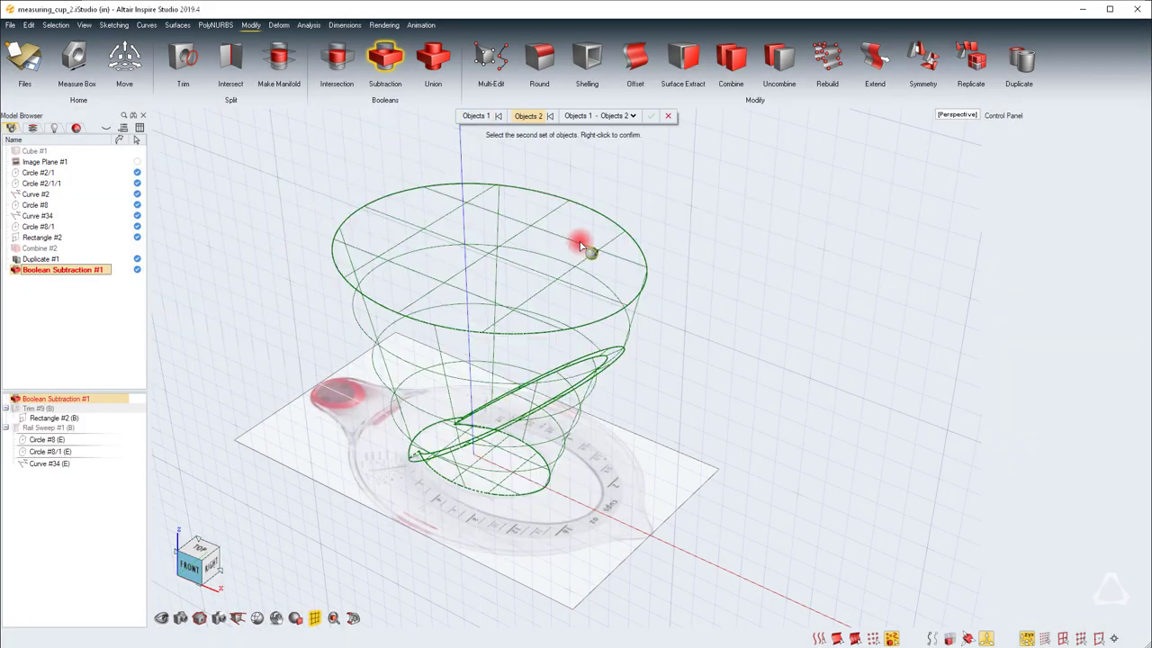
right_click(703, 185)
scroll(362, 274, up, 4)
middle_drag(370, 301, 566, 367)
right_drag(566, 367, 415, 323)
right_click(556, 323)
click(304, 267)
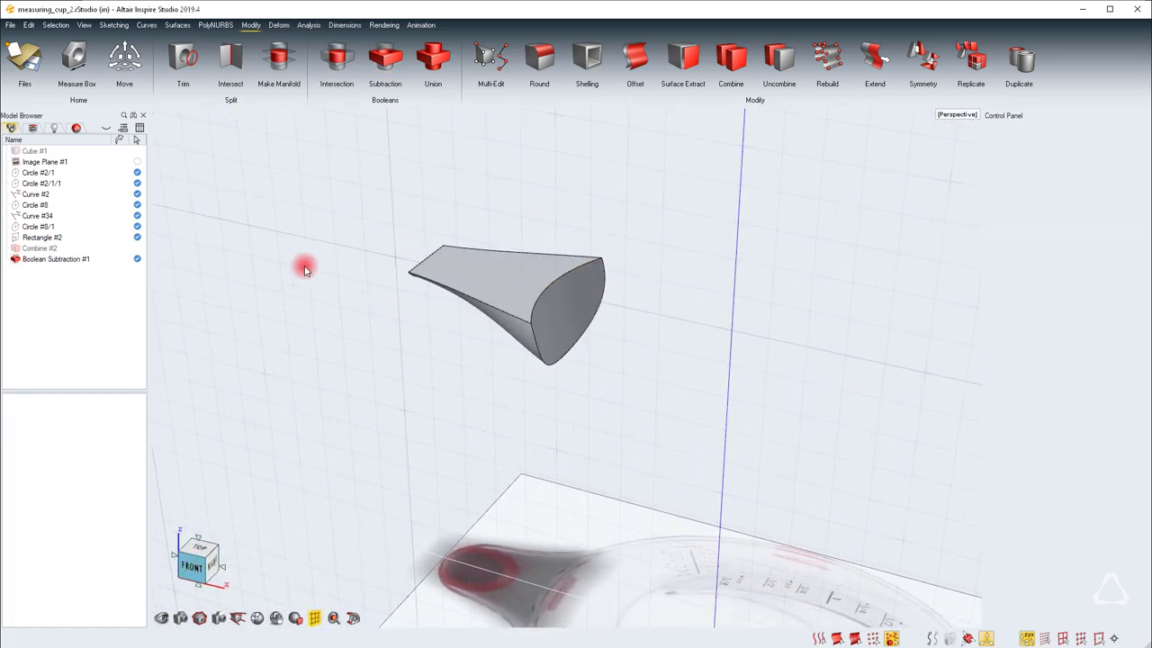
Show the original combined cup body again and check how the cut handle meets its wall
click(14, 247)
scroll(420, 286, down, 5)
click(423, 285)
scroll(707, 473, up, 5)
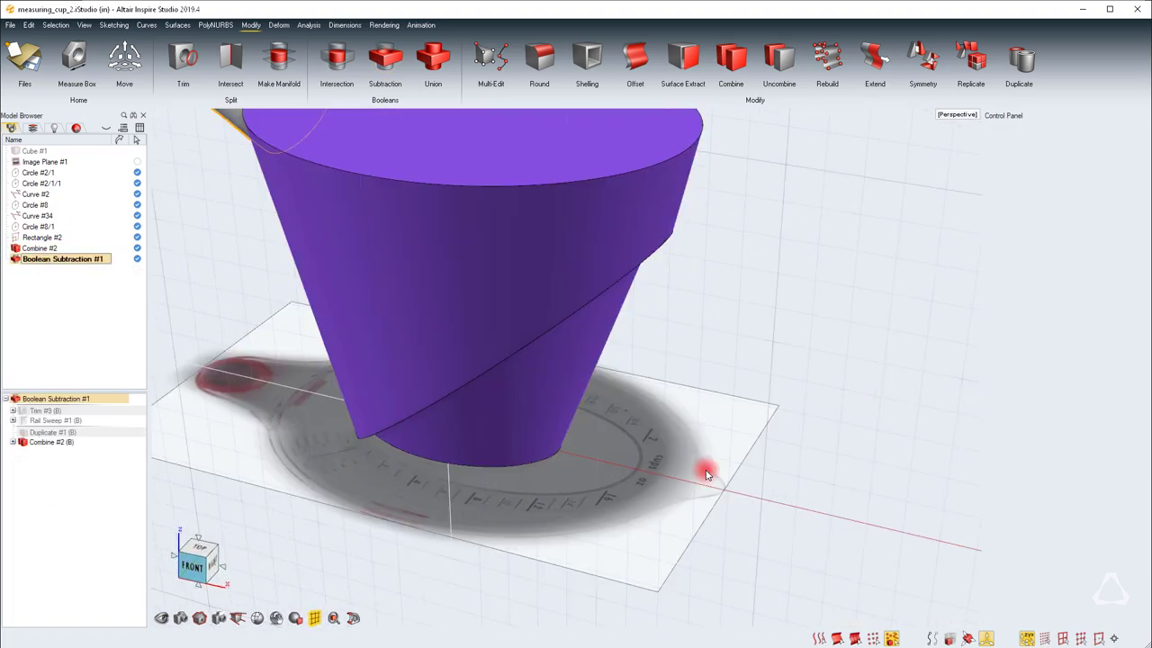
click(707, 474)
scroll(707, 473, down, 3)
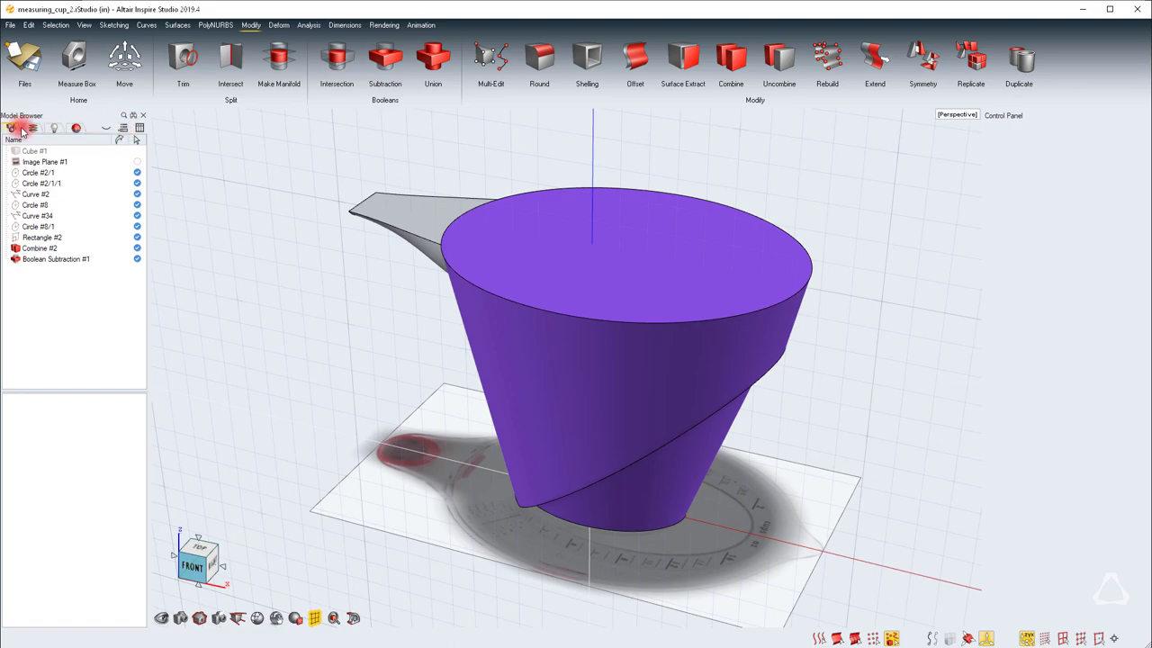
Make the curves layer visible to expose the handle's profile circles and rail
click(32, 128)
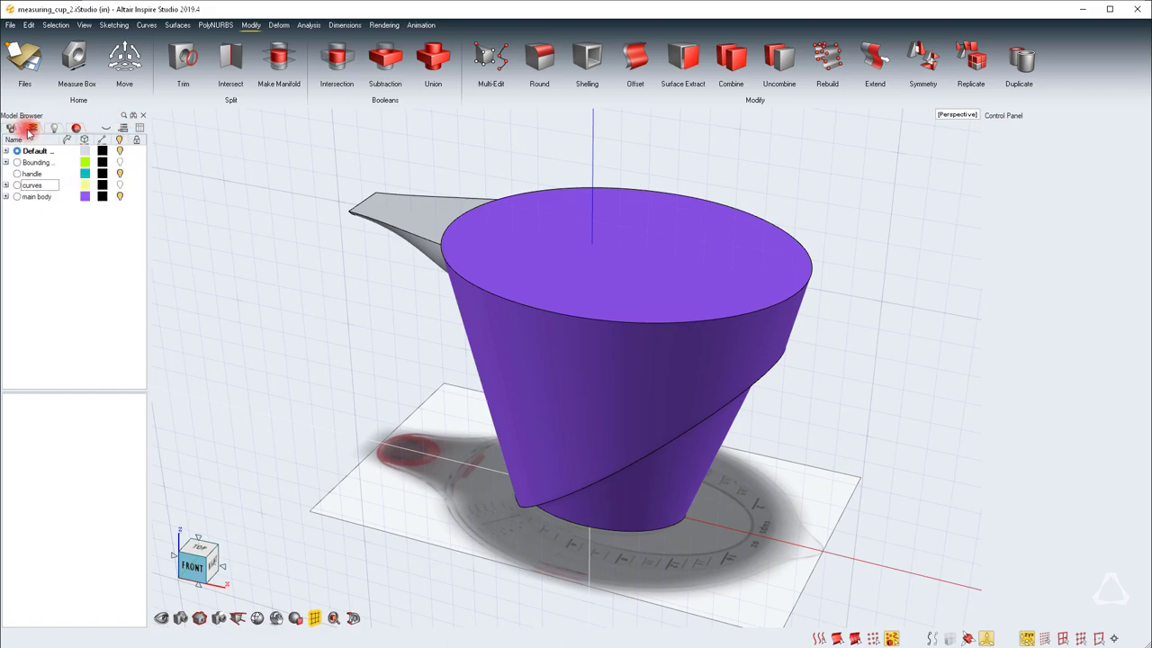
click(20, 186)
scroll(426, 195, up, 3)
middle_drag(567, 367, 566, 368)
click(486, 199)
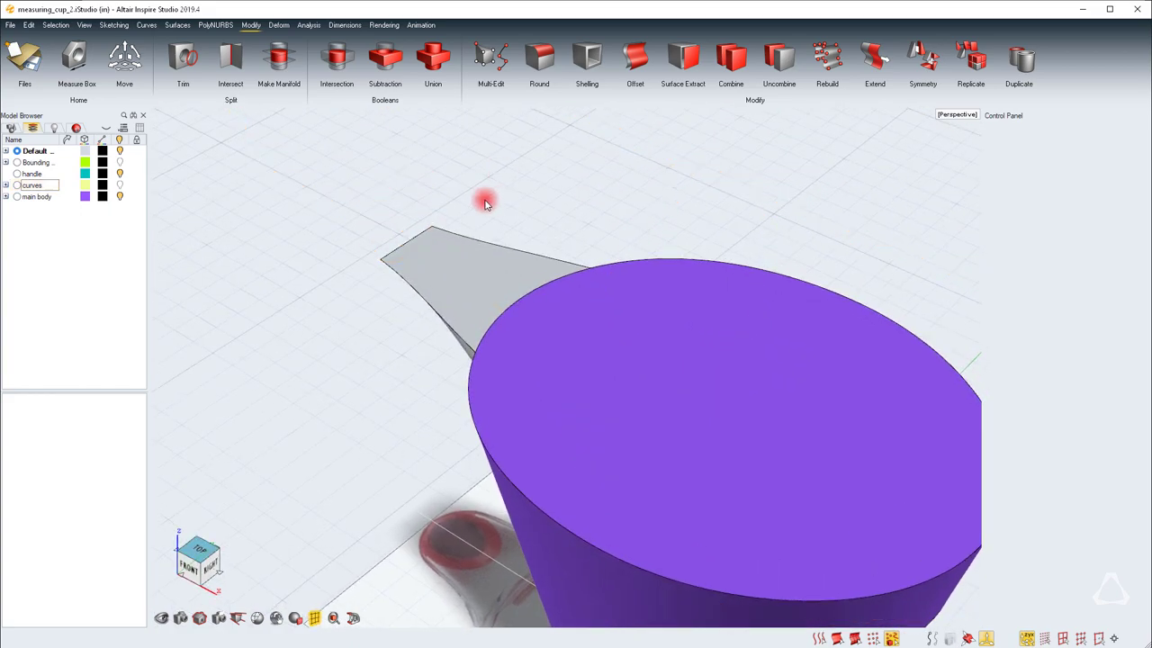
click(120, 186)
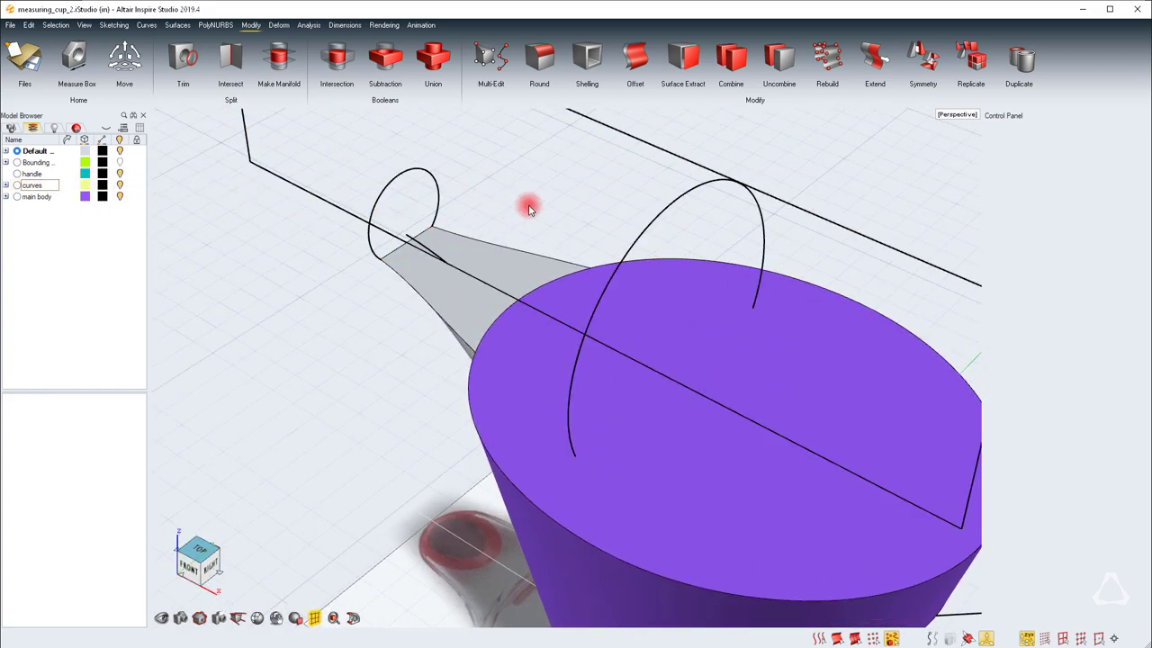
Set the diameter of the large handle profile circle inside the cup to 3 in
click(436, 177)
click(449, 160)
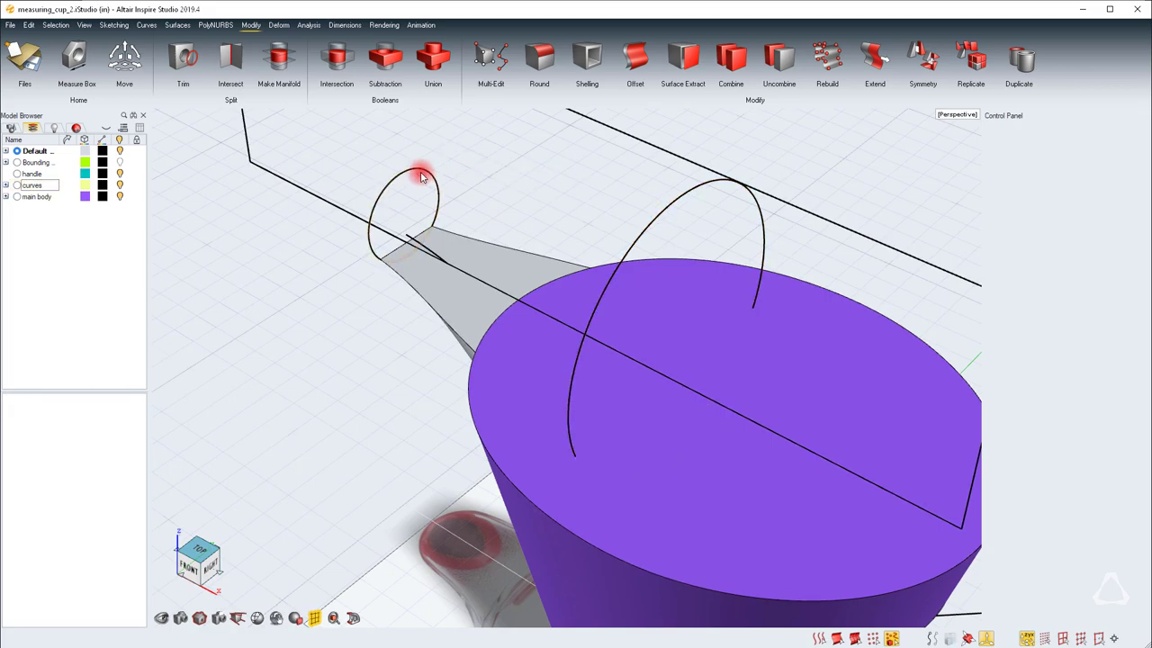
double_click(421, 176)
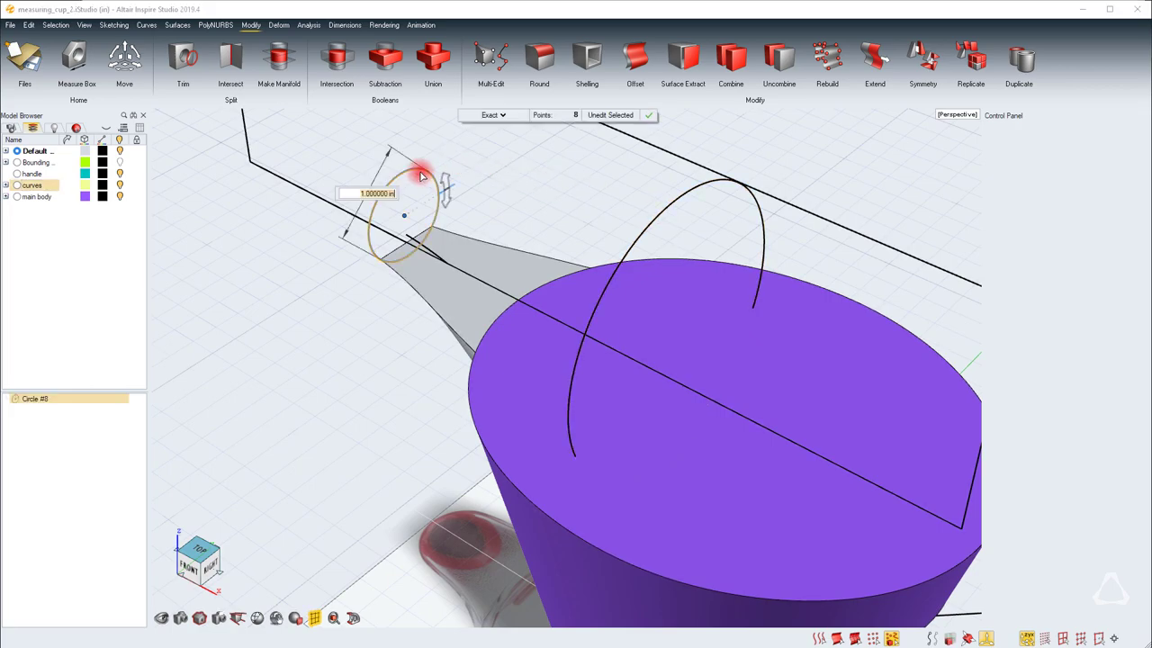
double_click(663, 214)
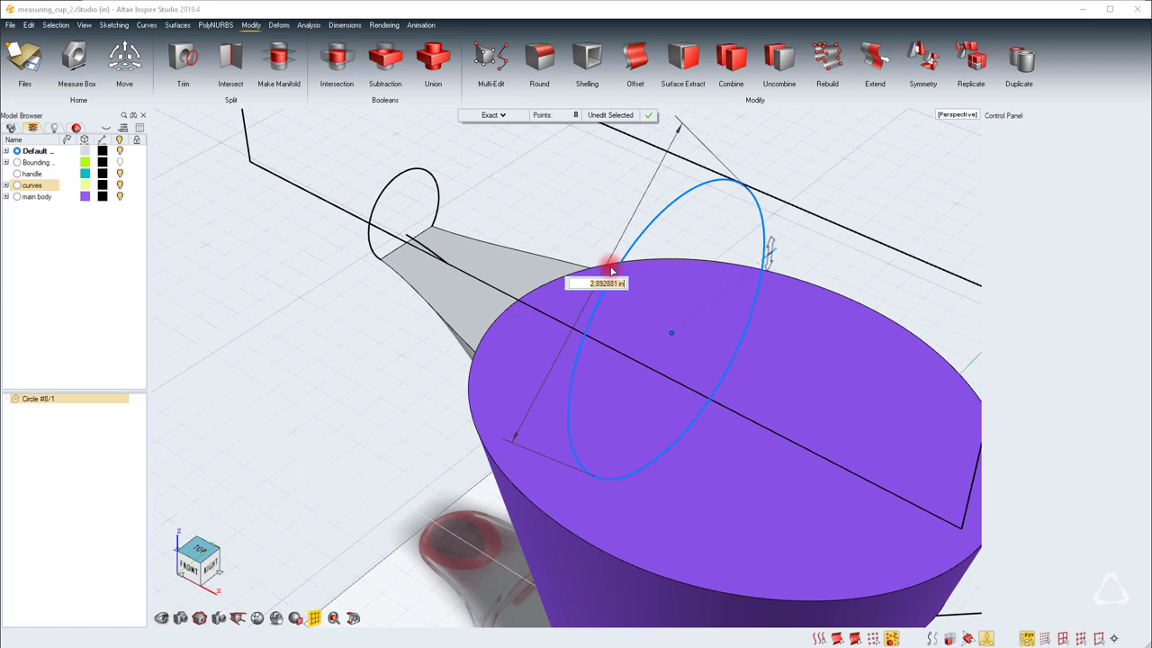
text(3.1)
key(Return)
right_click(466, 225)
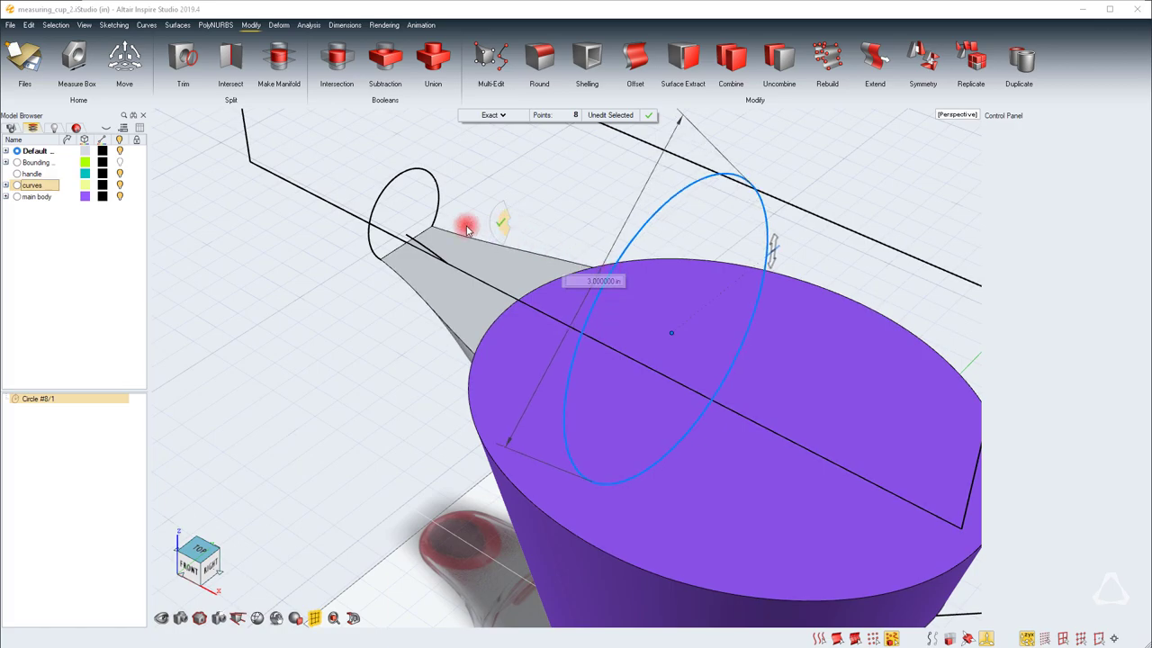
Copy the handle's small outer profile circle inward along the rail to near the cup's rim
click(416, 206)
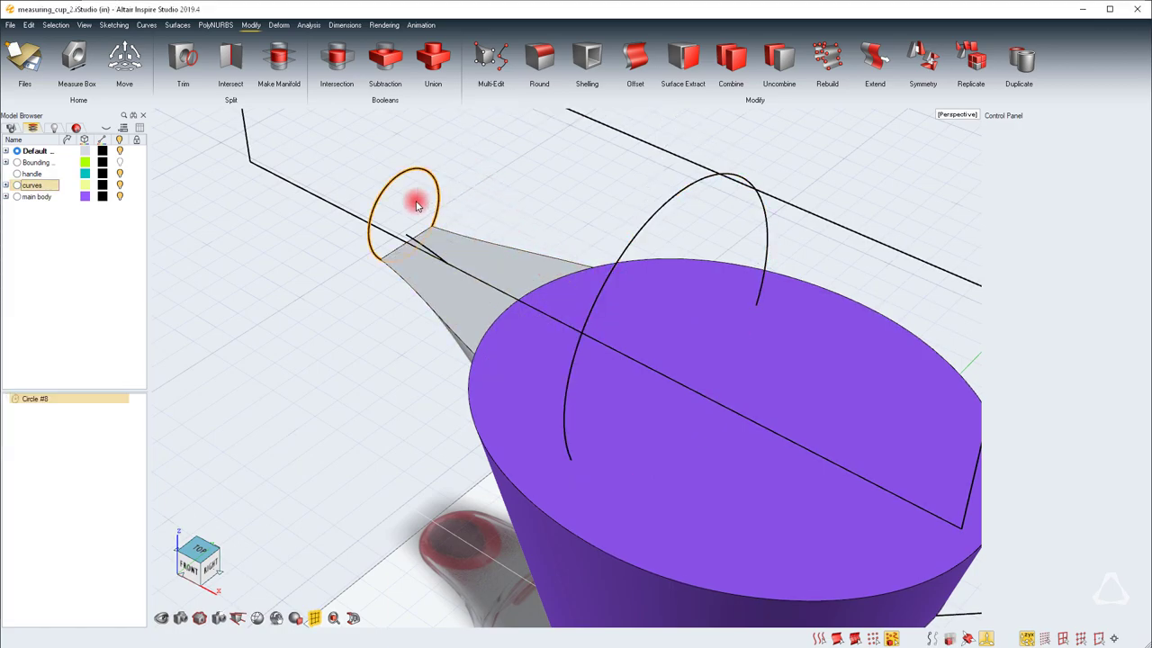
key(m)
drag(457, 244, 583, 327)
right_click(583, 327)
Set the copied middle profile circle's diameter to 2 in
double_click(536, 242)
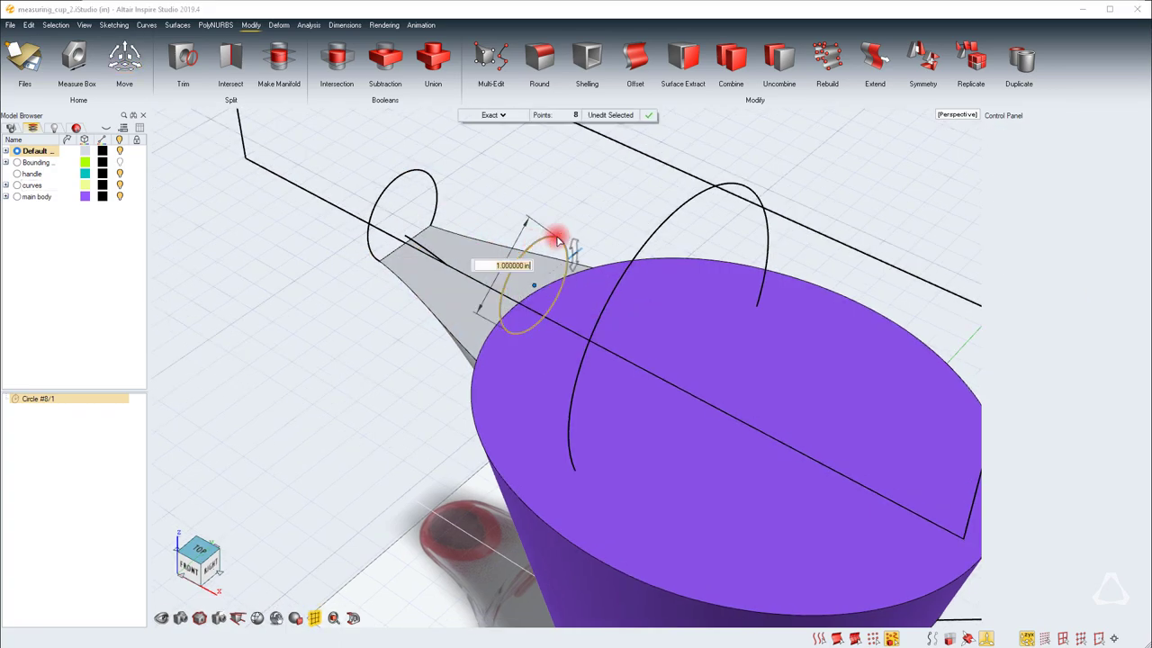
text(2)
key(Return)
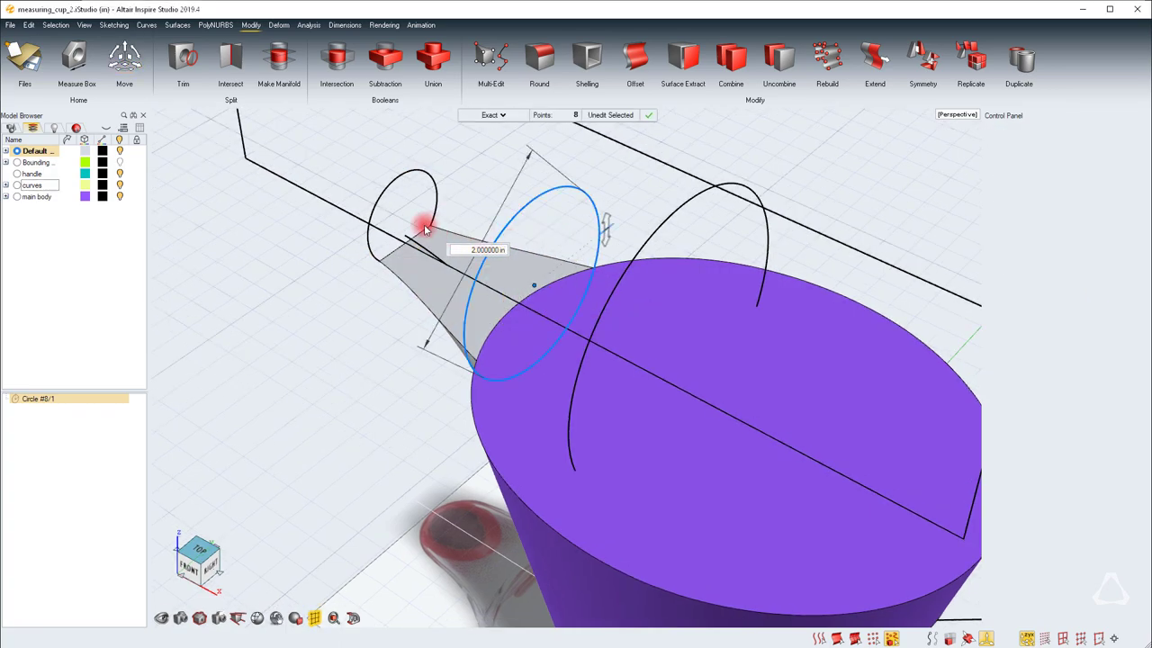
right_click(302, 256)
Edit the handle's rail sweep, replacing its profiles with the small, middle and large circles in order
click(406, 275)
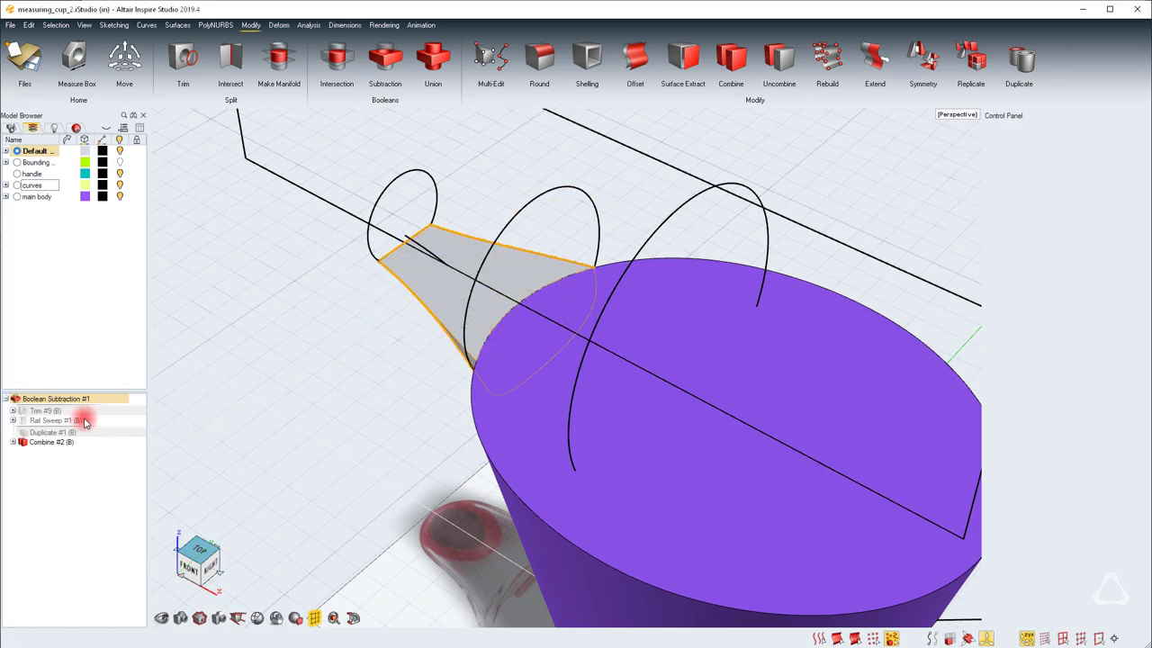
click(49, 422)
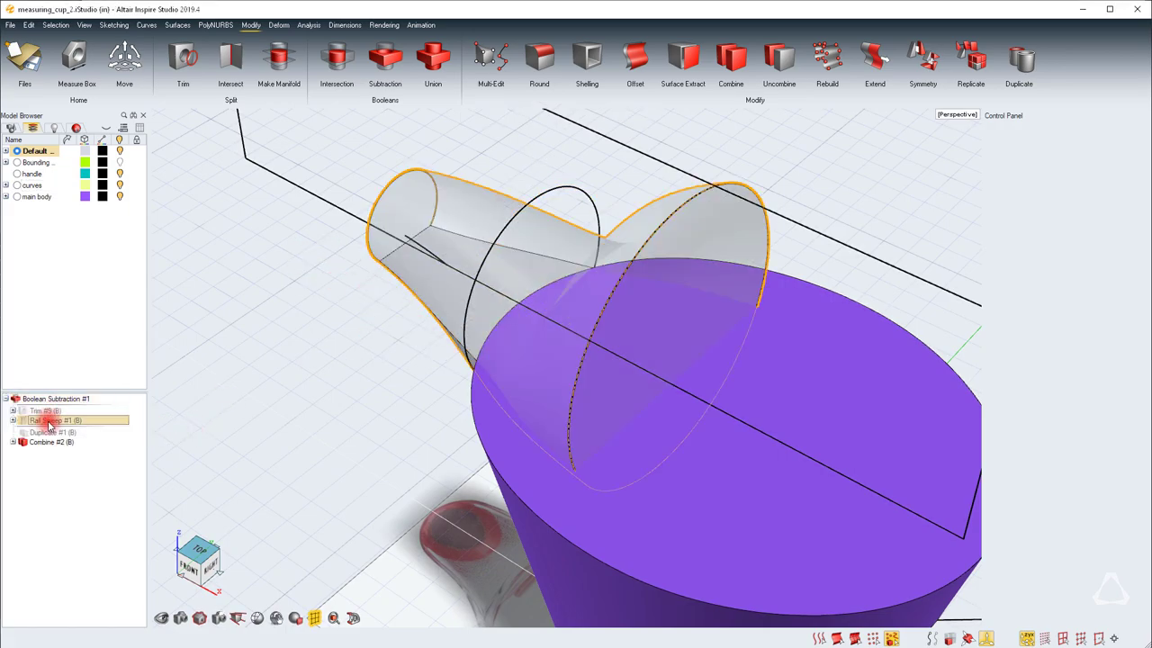
double_click(48, 421)
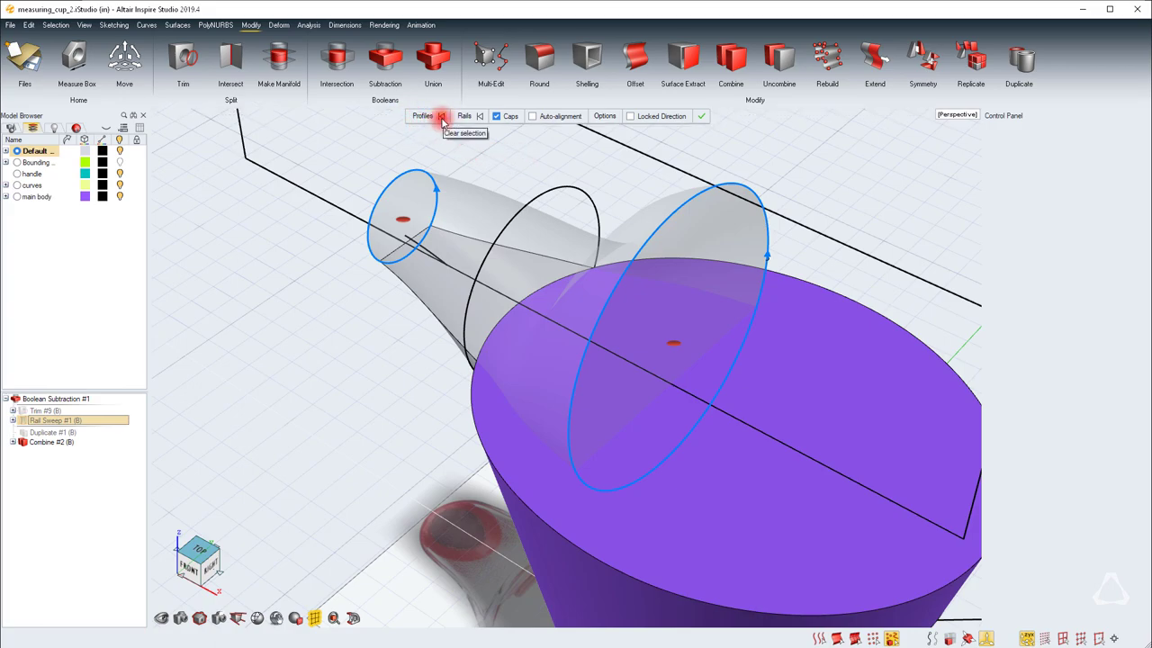
click(442, 117)
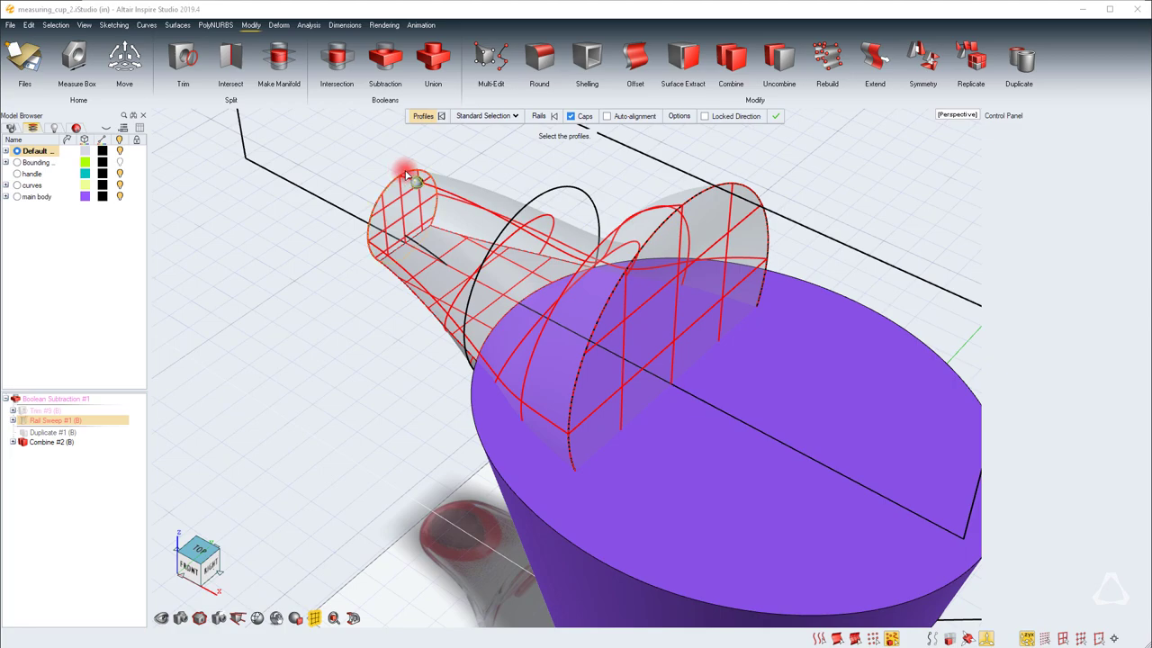
click(407, 174)
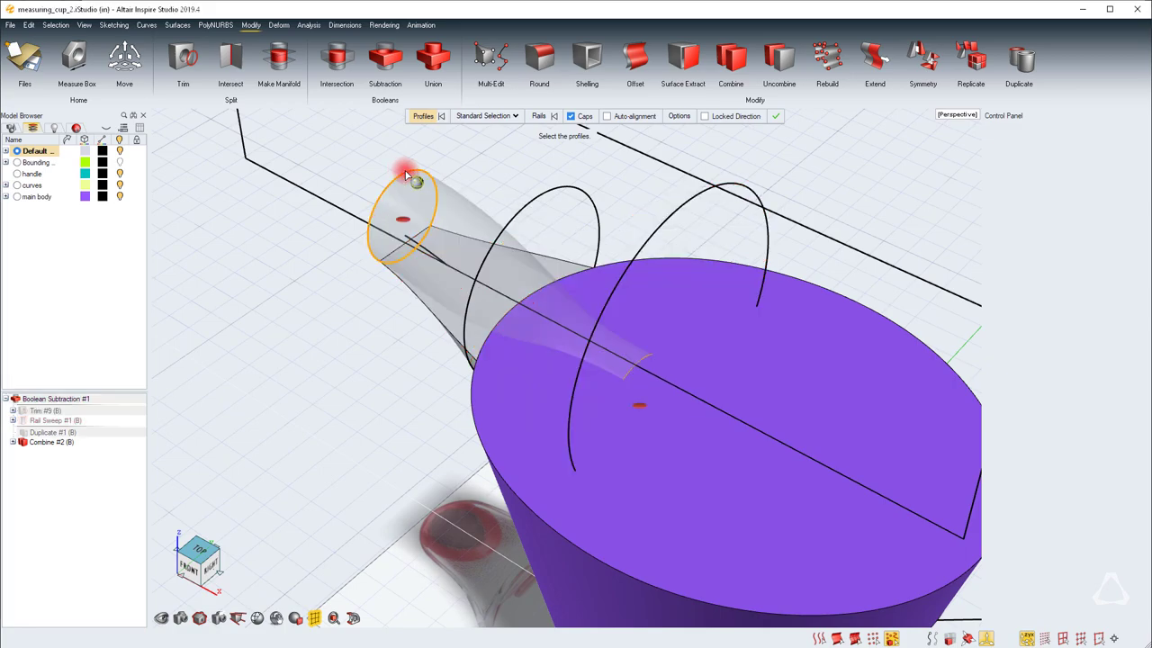
click(537, 200)
click(686, 201)
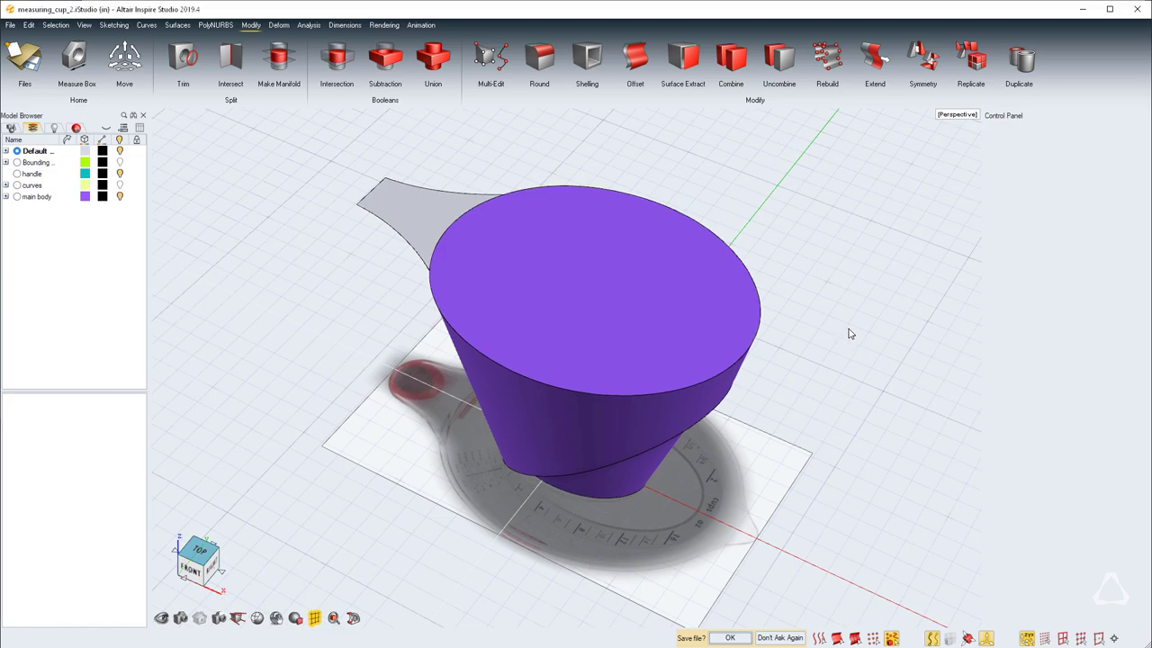
Select the reshaped handle and the combined cup body in turn to examine them as separate bodies
click(643, 285)
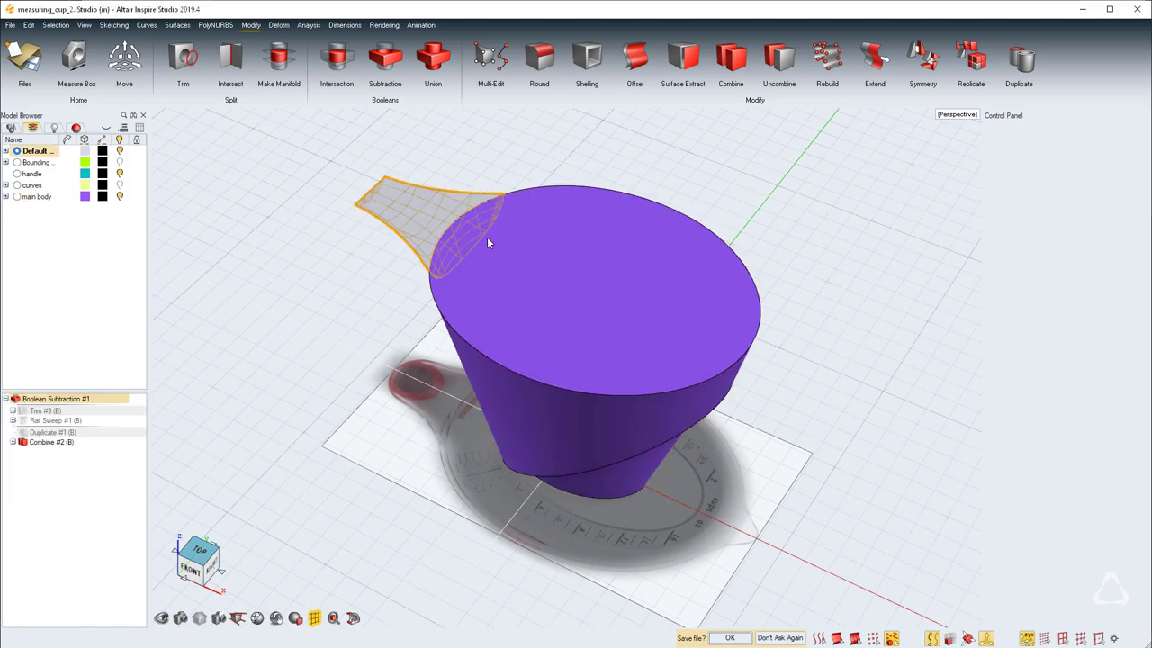
click(487, 238)
click(428, 219)
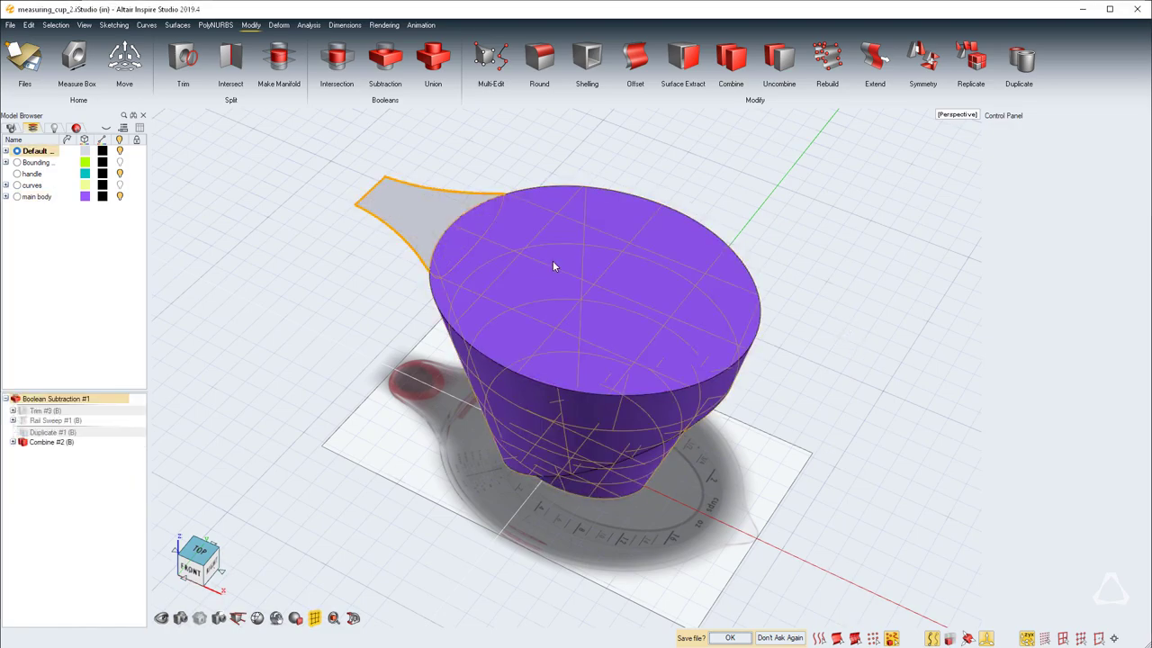
click(619, 288)
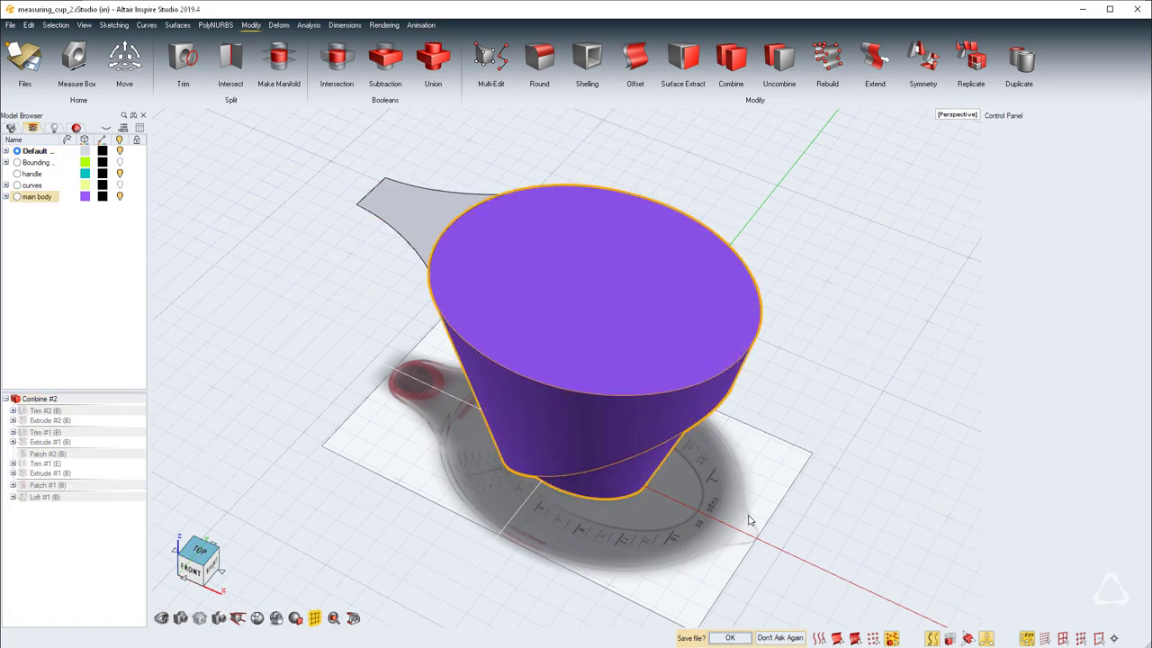
scroll(778, 538, up, 2)
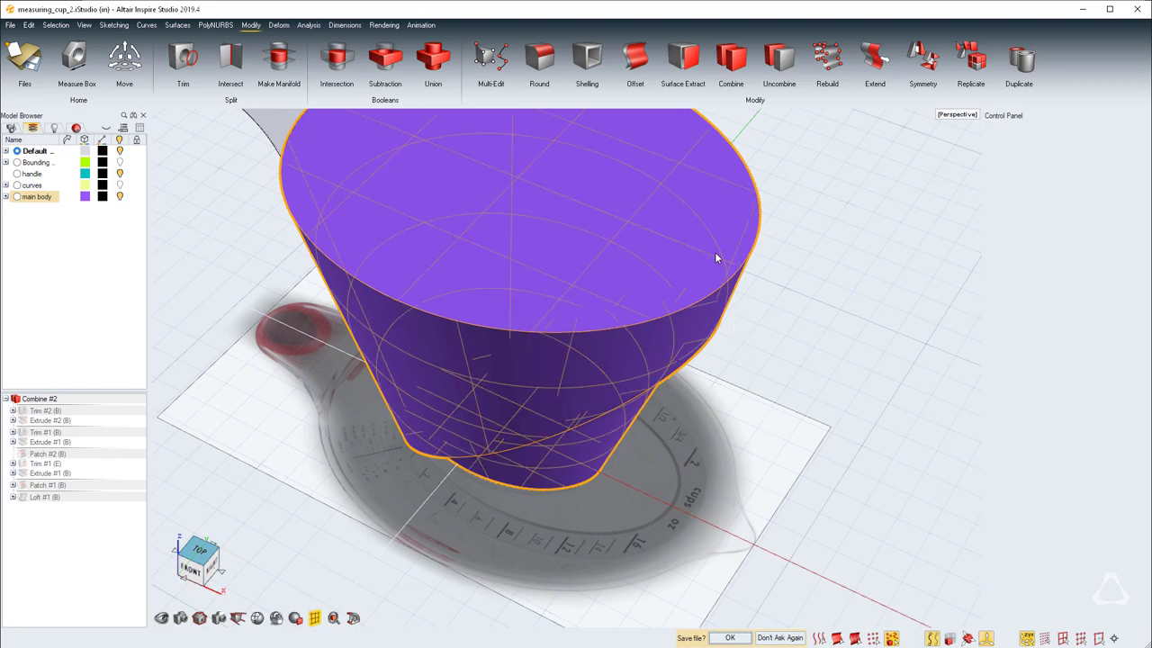